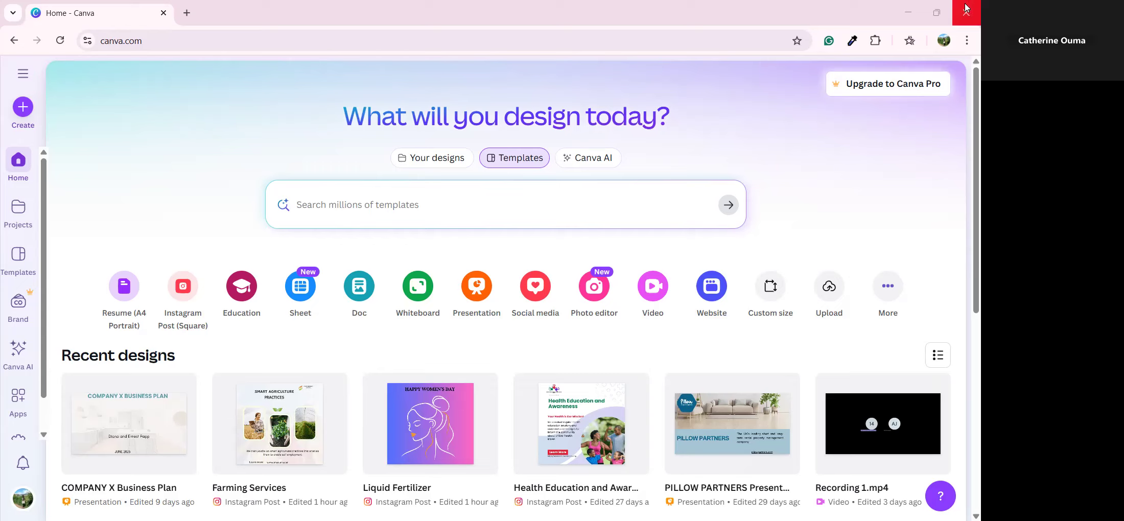
Look at the Canva Pro upgrade and subscription offer, then dismiss it
left_click(870, 85)
left_click(339, 330)
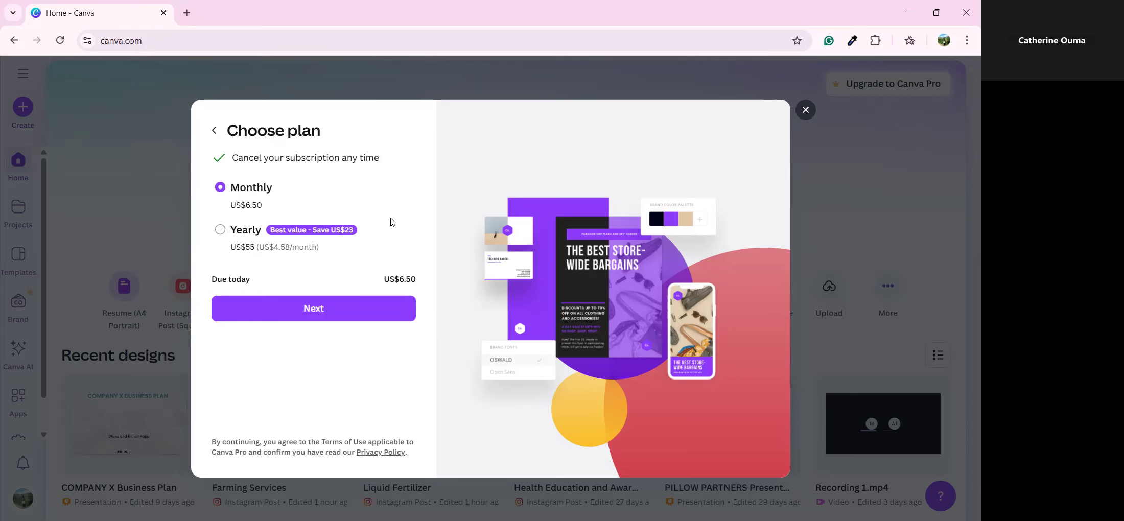
left_click(805, 110)
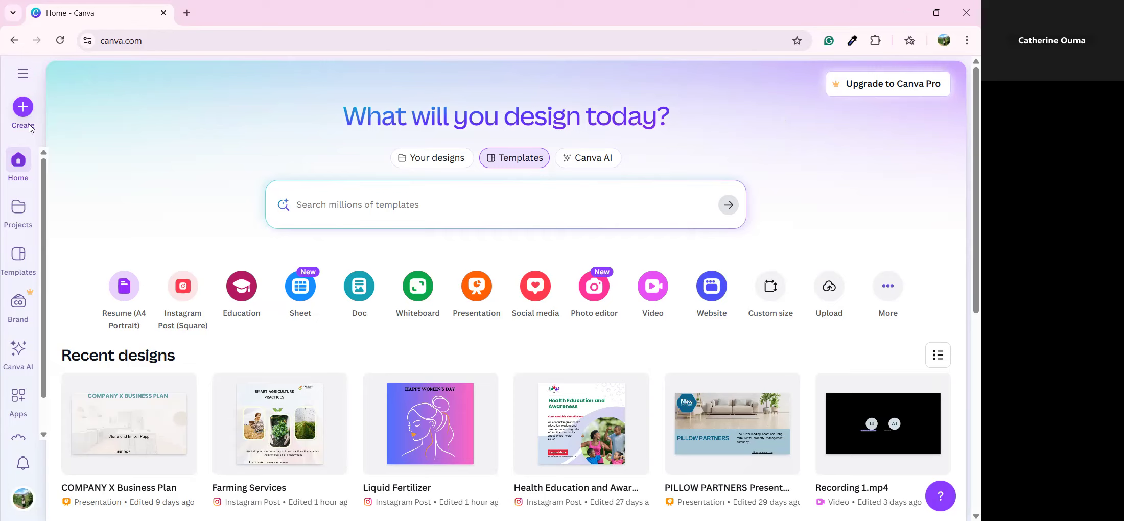
Start a new design, search 'Flyer', and show the Social media Instagram post sizes
left_click(24, 108)
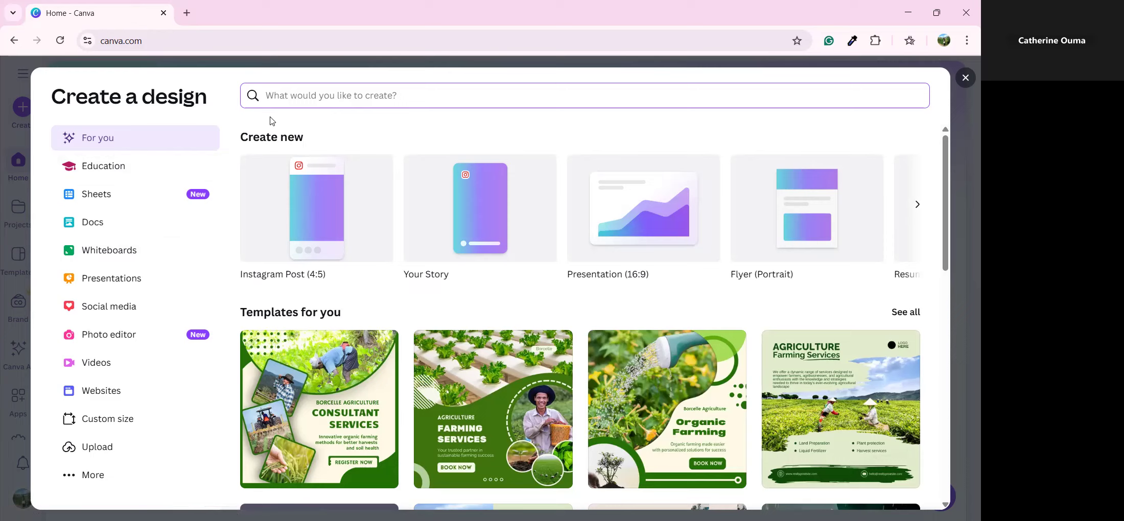
type("Fl")
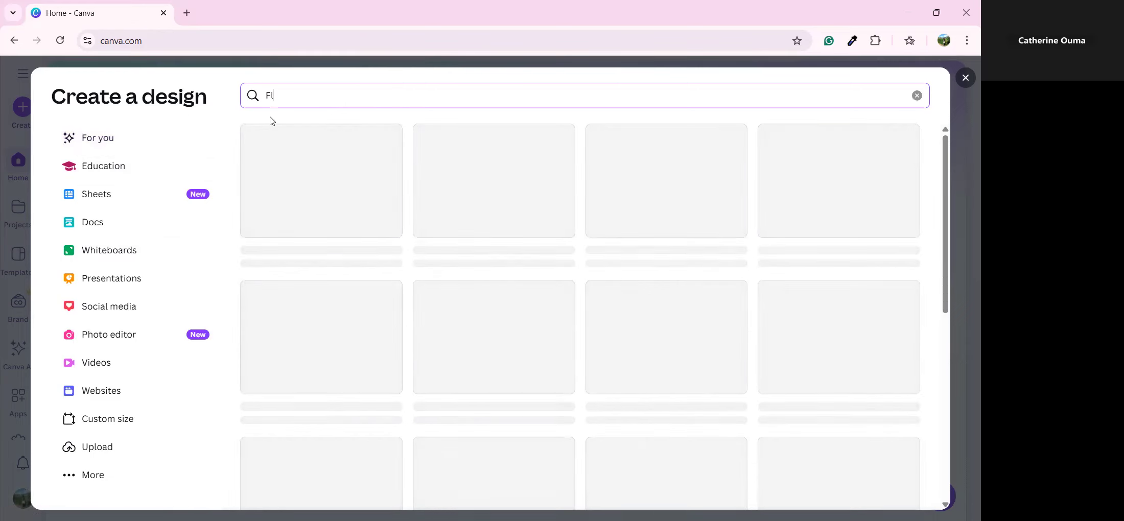
type("yer")
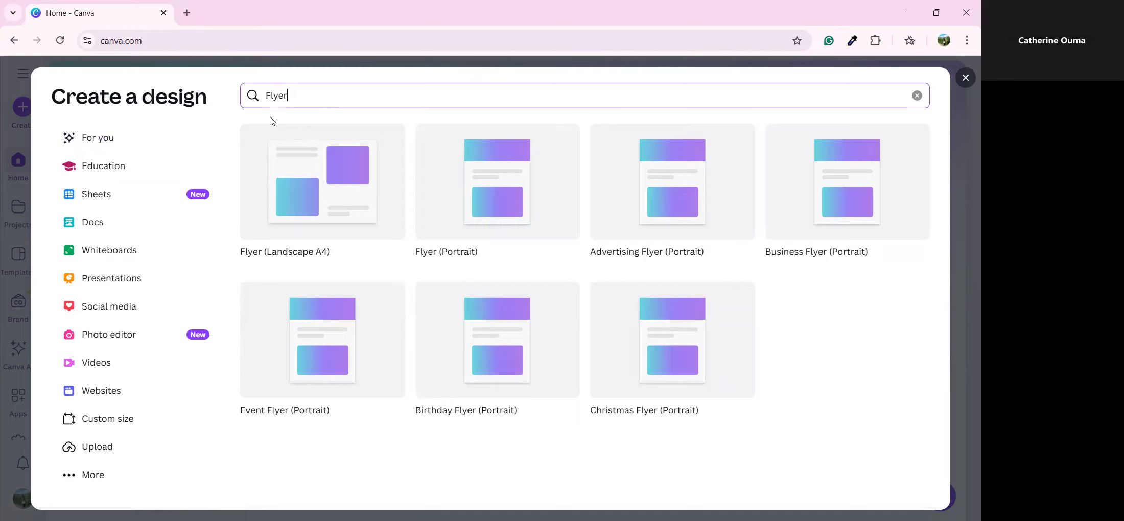
left_click(108, 316)
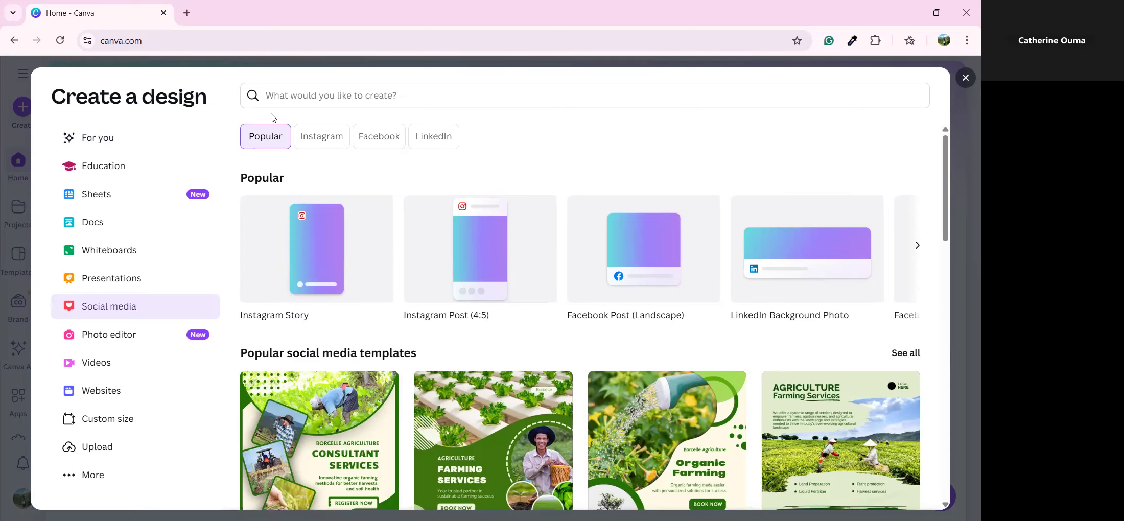
left_click(309, 138)
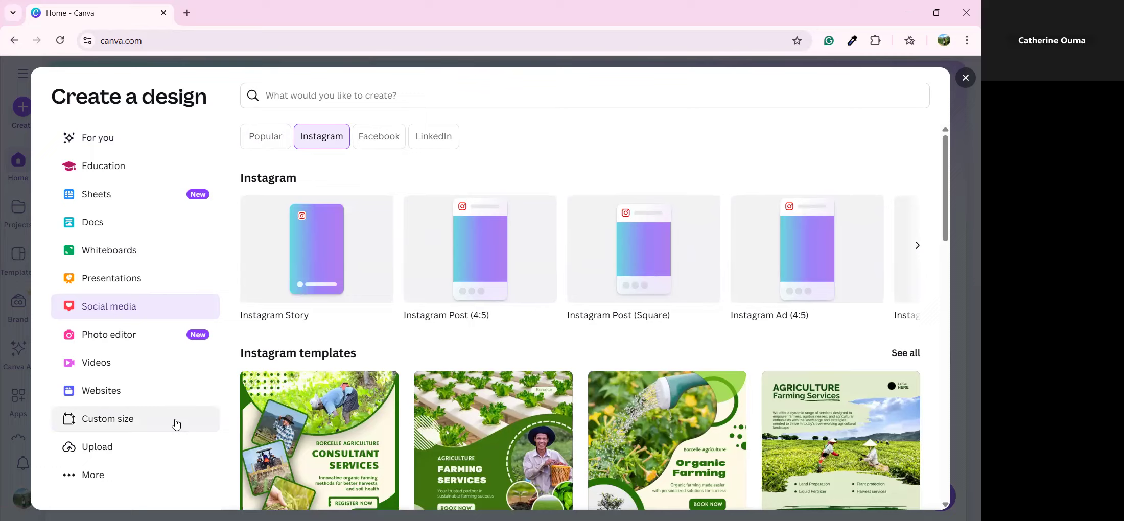
Check the units available for a custom size, then go back to Social media formats
left_click(176, 423)
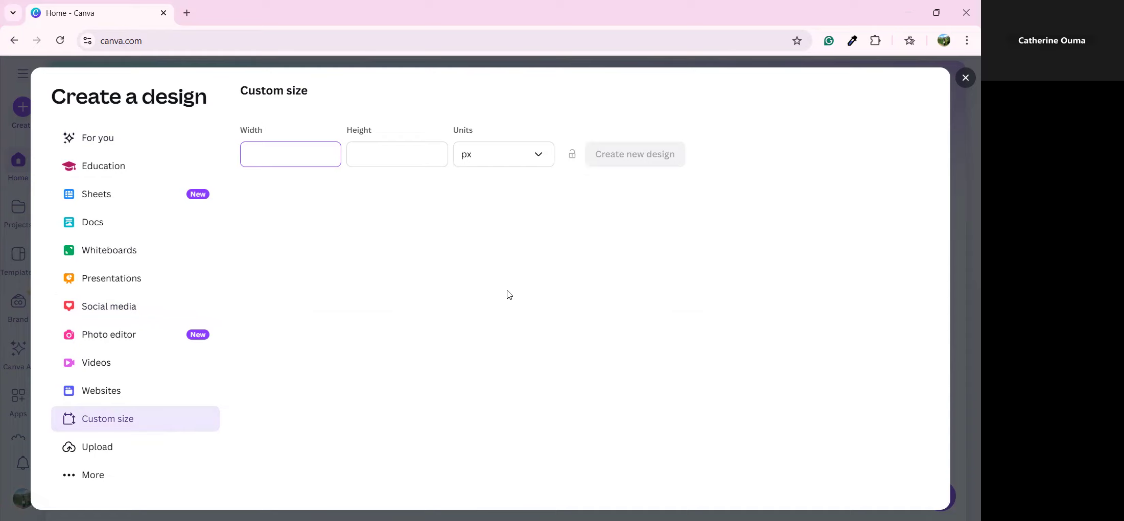
left_click(515, 168)
left_click(515, 168)
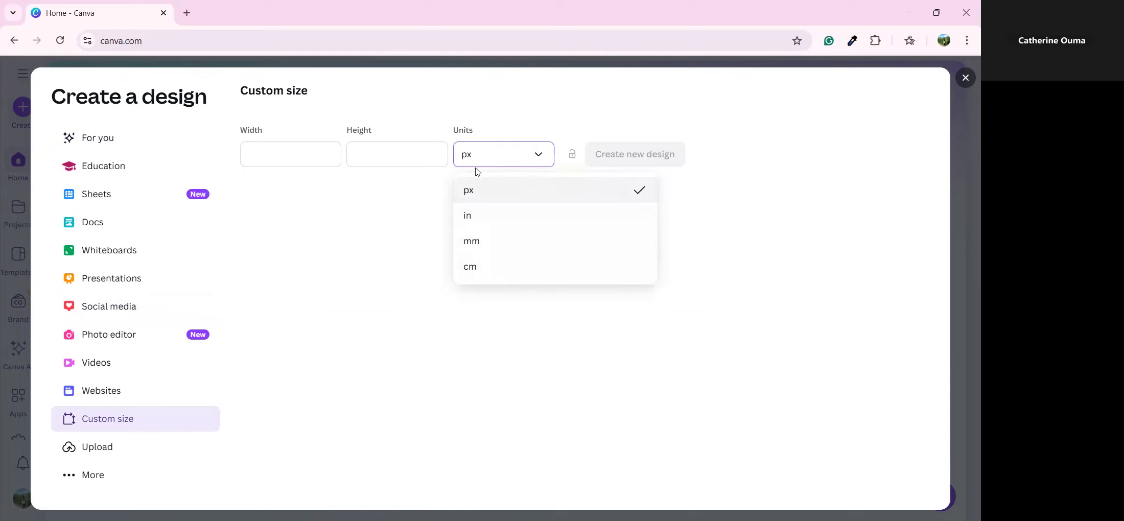
left_click(130, 308)
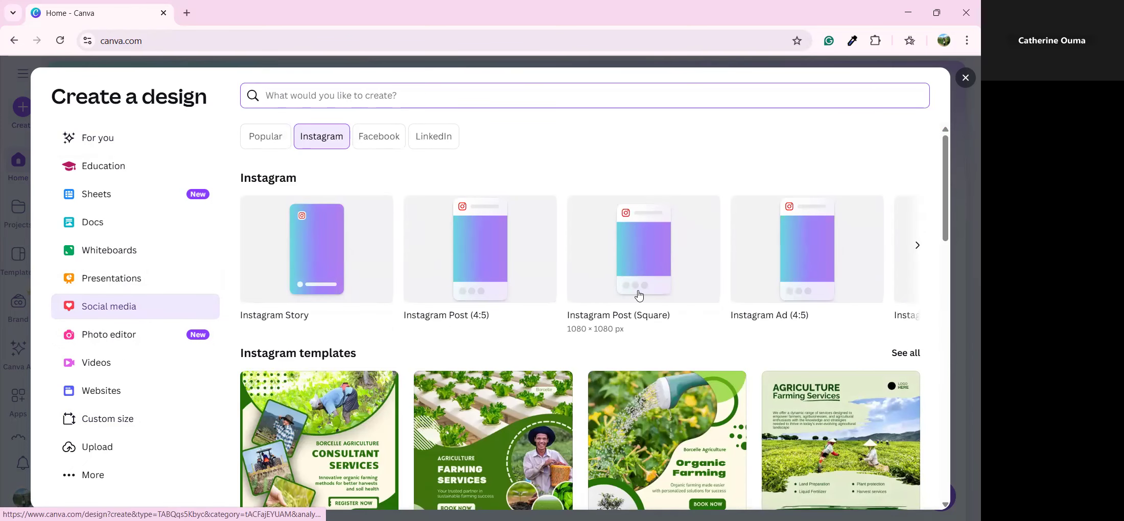
Create a blank 1080 × 1080 px Instagram Post (Square) and select its page
left_click(639, 295)
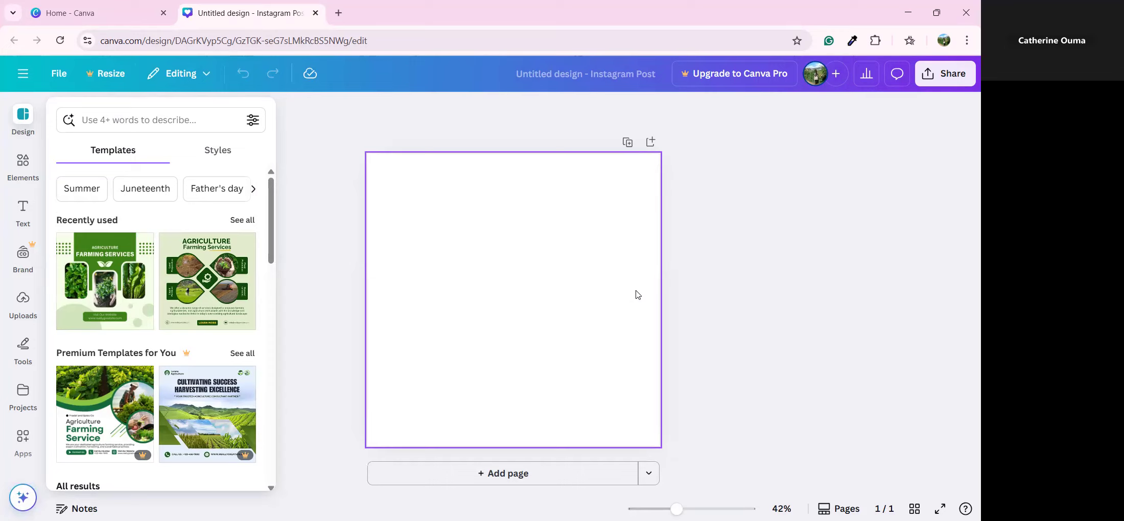
left_click(726, 269)
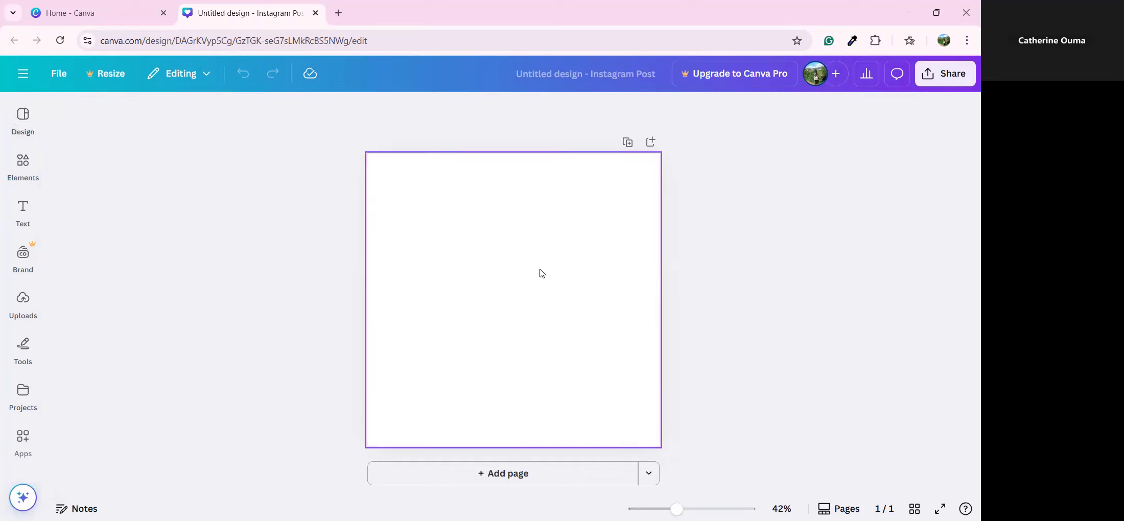
left_click(540, 297)
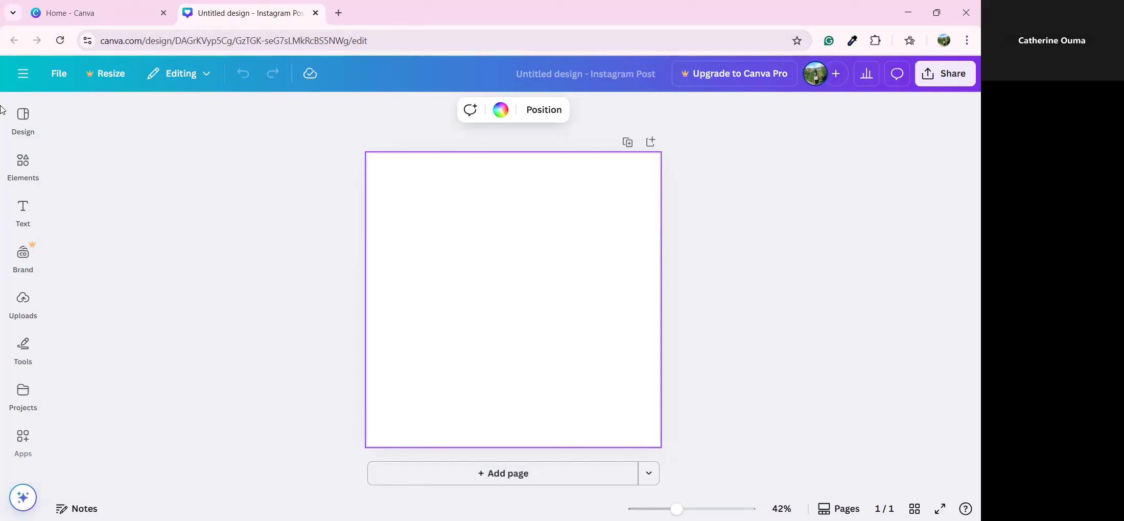
Browse the Design, Elements, Text, Uploads and Tools side panels, ending on Elements
left_click(32, 117)
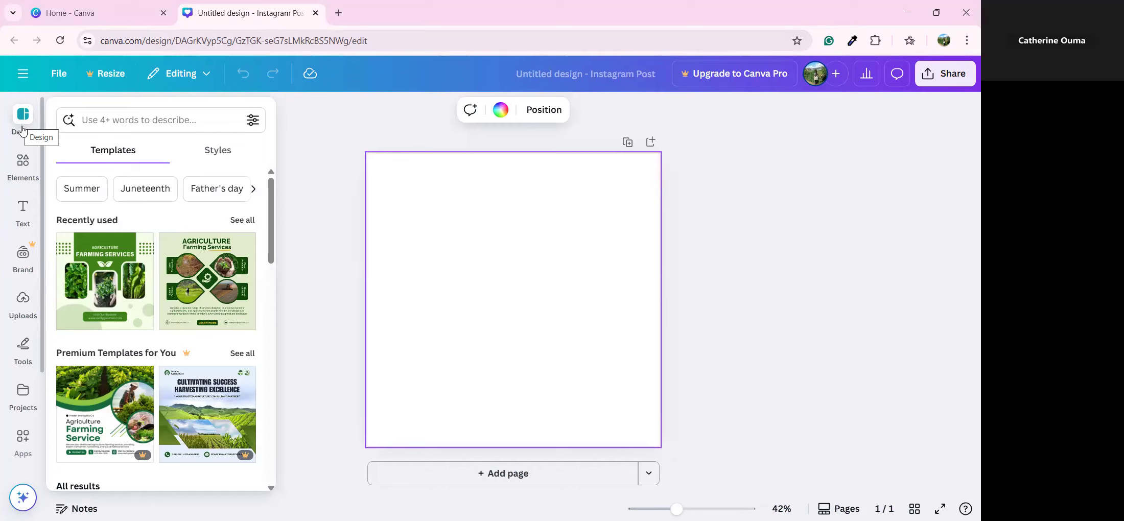
left_click(35, 166)
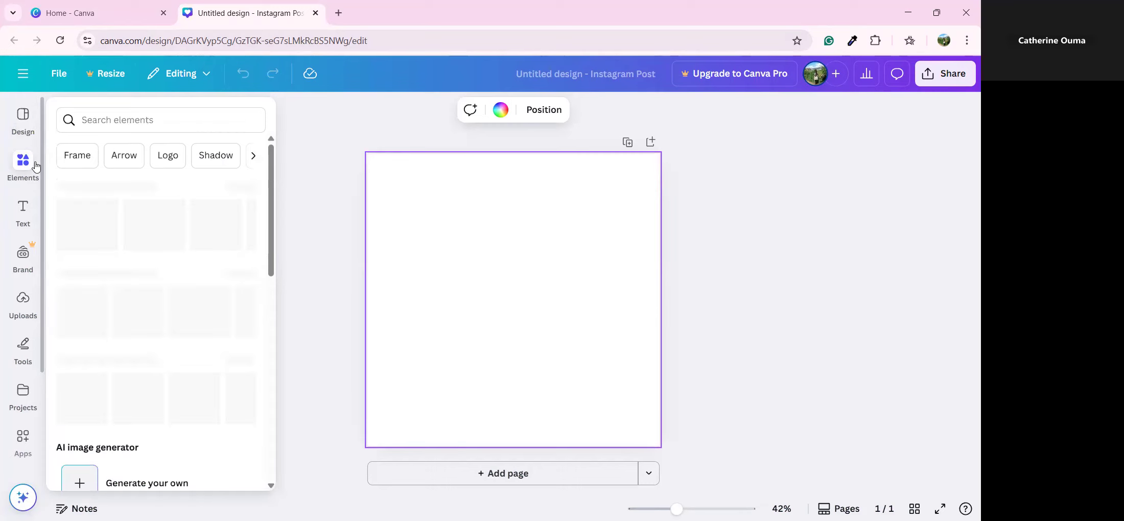
left_click(24, 206)
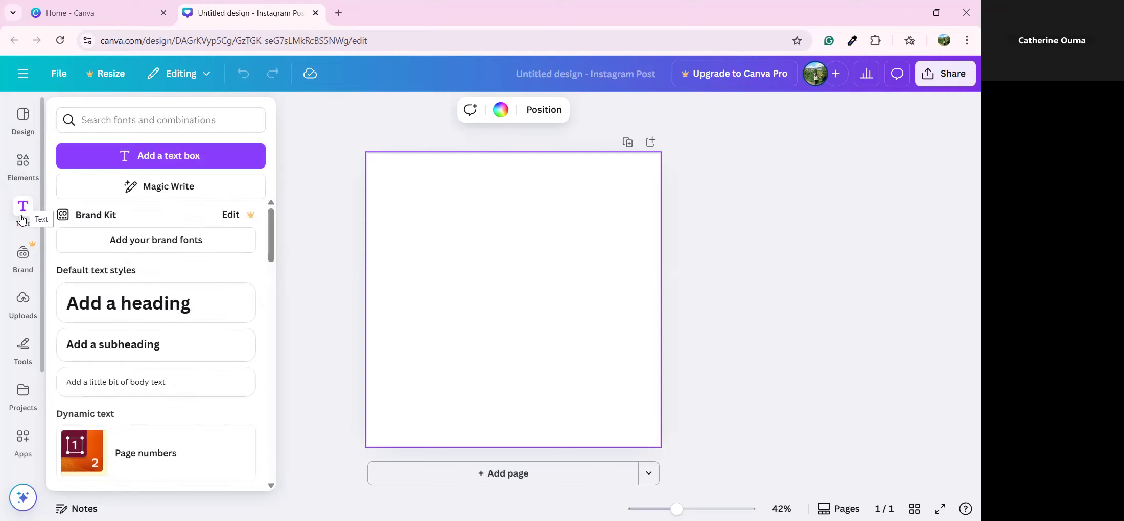
left_click(23, 302)
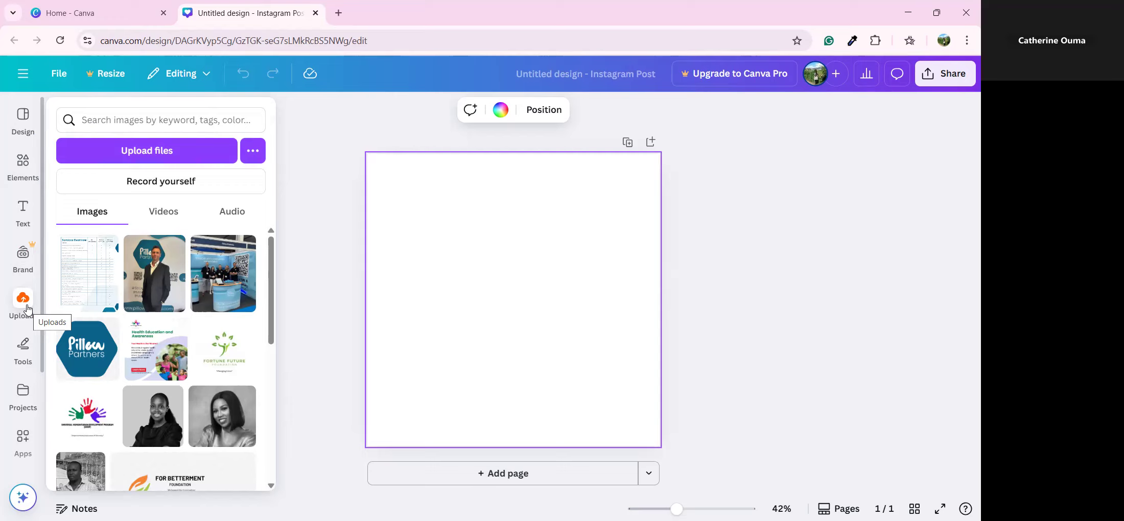
left_click(23, 339)
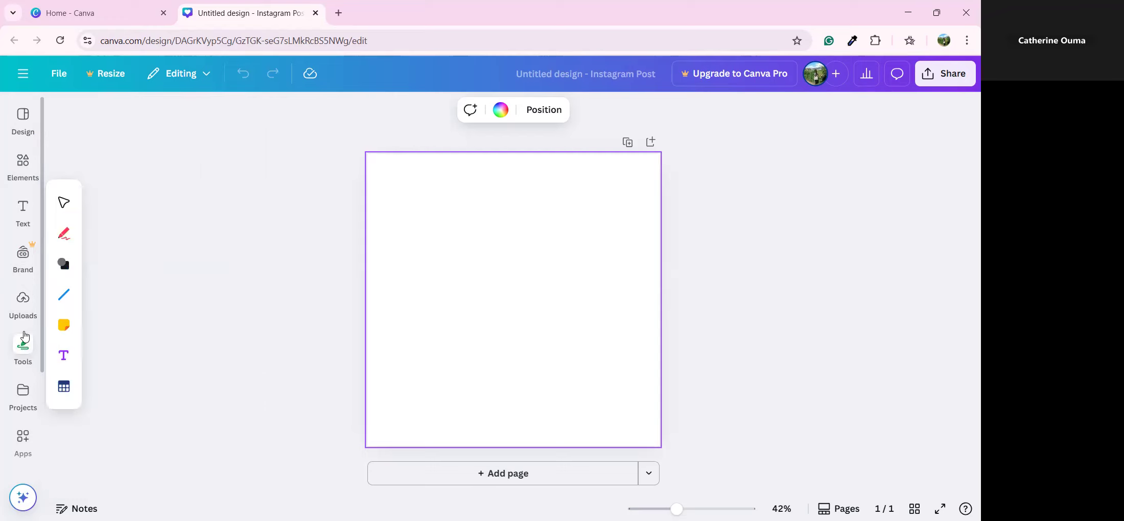
left_click(24, 165)
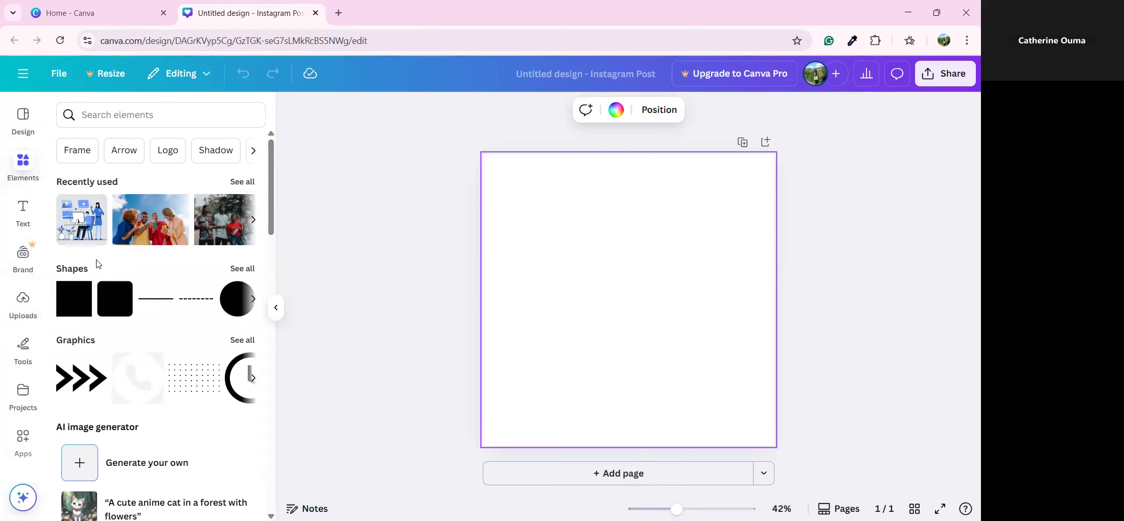
Scroll the Elements panel to the Shapes section and open all shapes
scroll(99, 264, "down", 1)
scroll(87, 284, "down", 3)
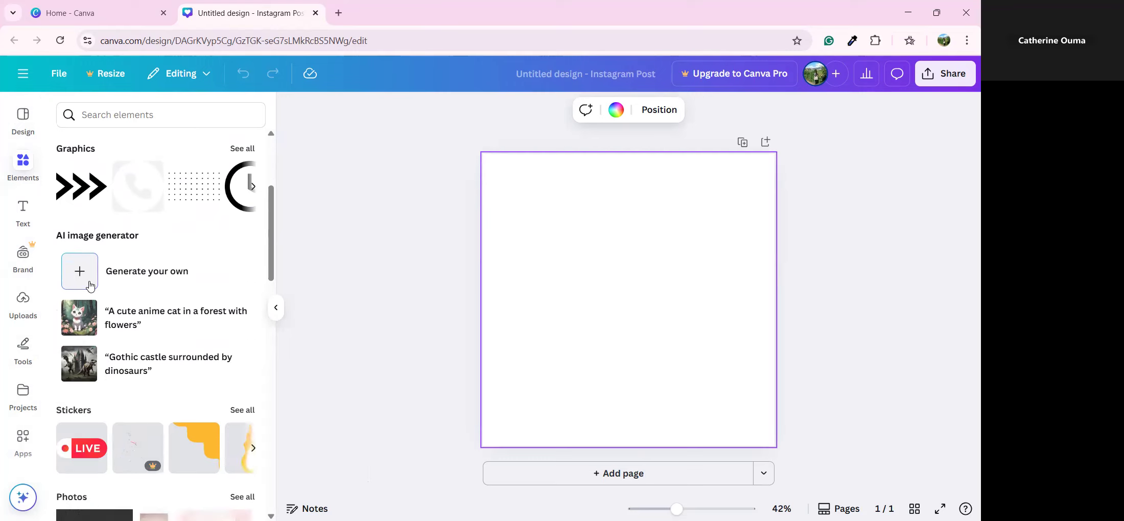
scroll(90, 286, "down", 1)
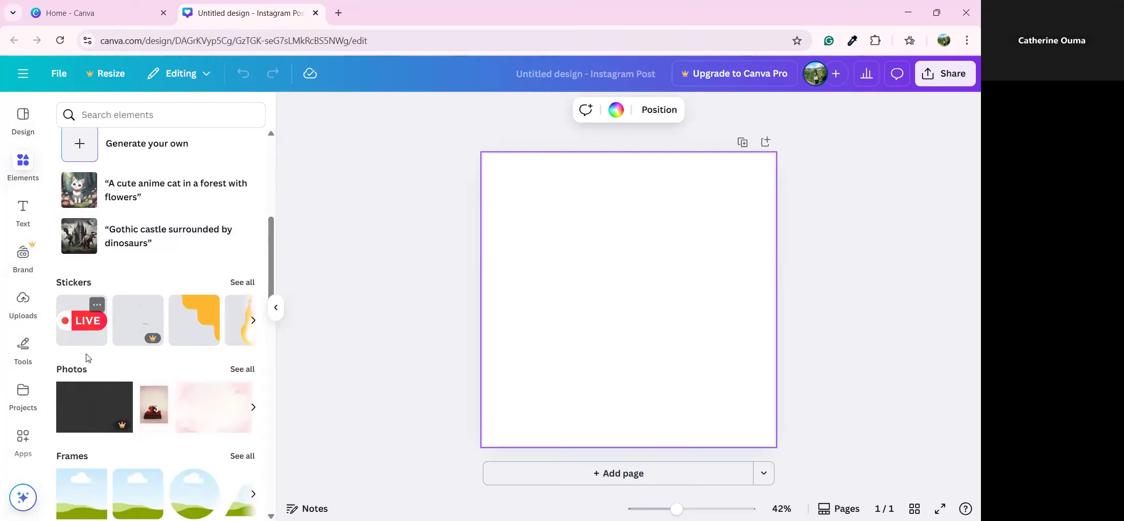
scroll(80, 375, "down", 2)
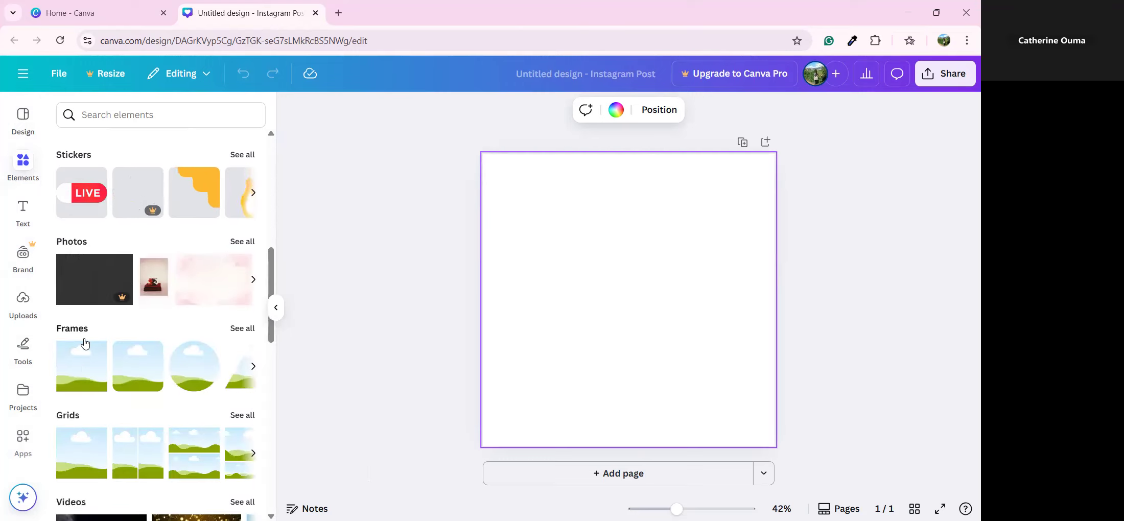
scroll(85, 344, "down", 1)
scroll(73, 358, "down", 3)
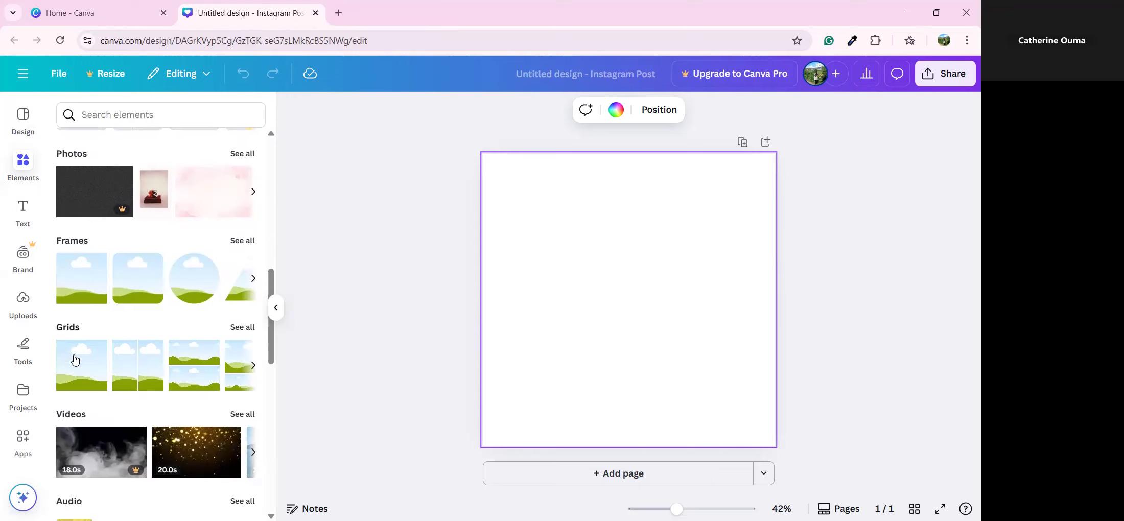
scroll(71, 261, "down", 3)
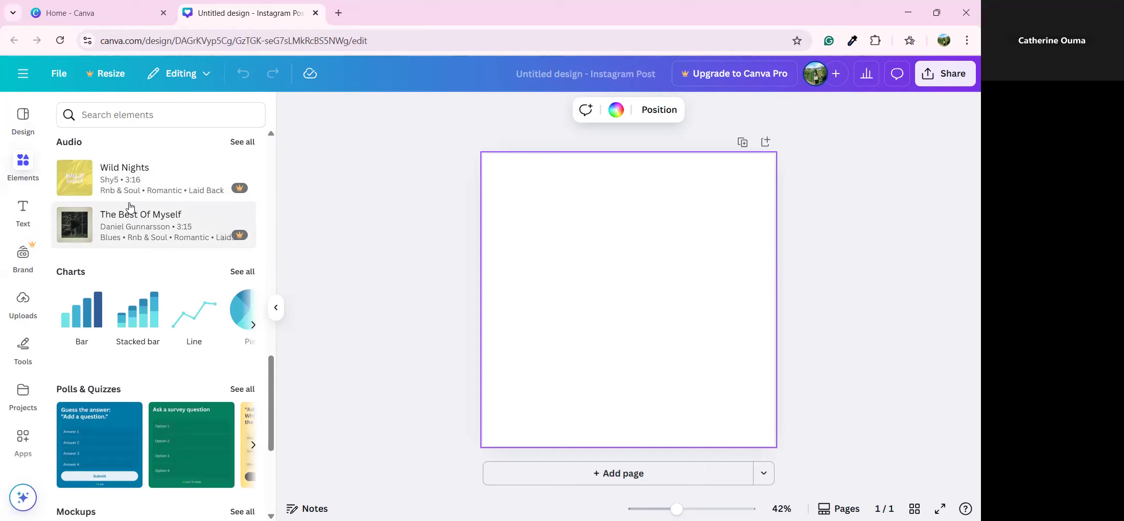
scroll(117, 245, "down", 4)
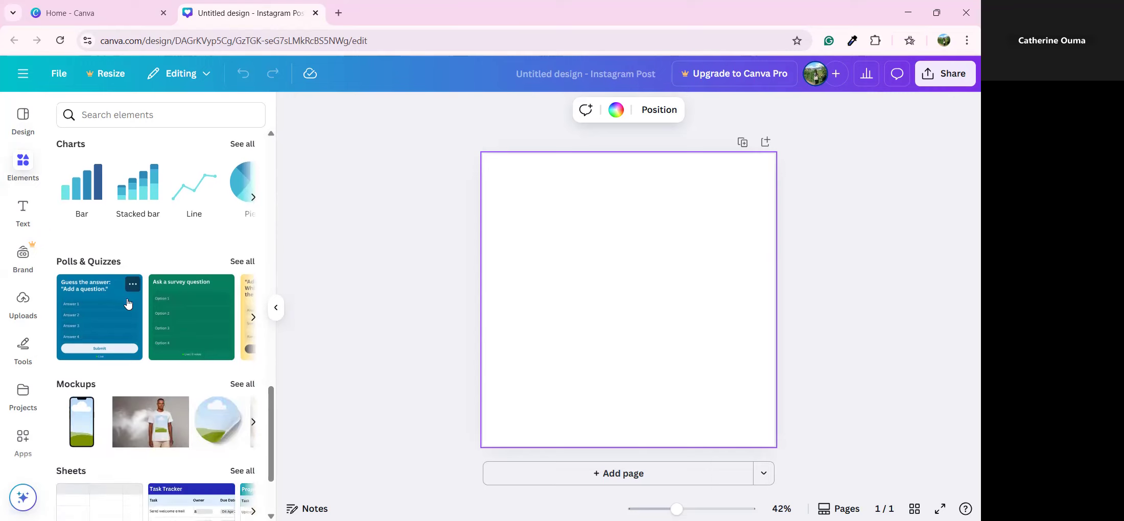
scroll(118, 342, "down", 2)
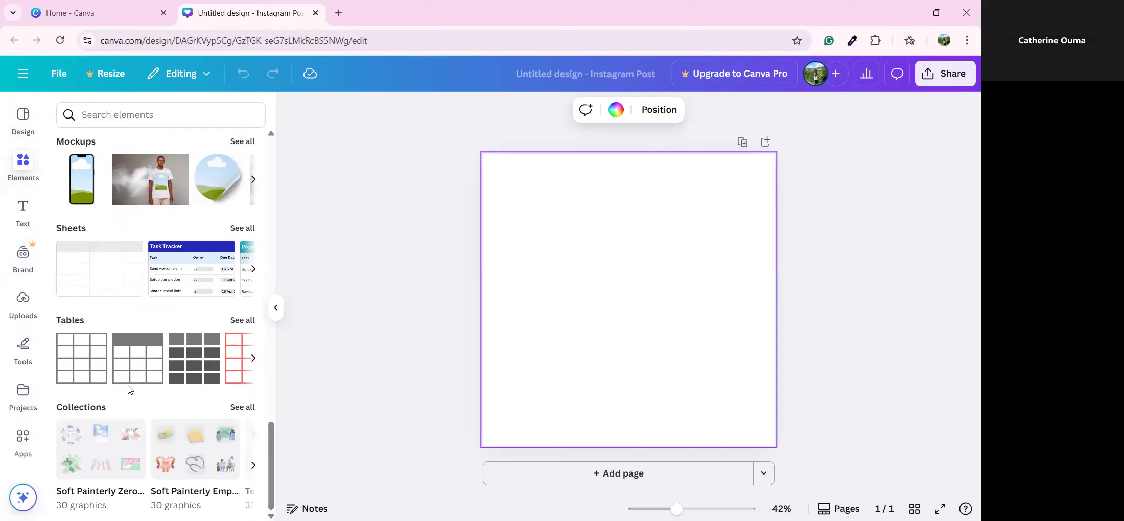
scroll(129, 393, "up", 2)
scroll(129, 393, "up", 15)
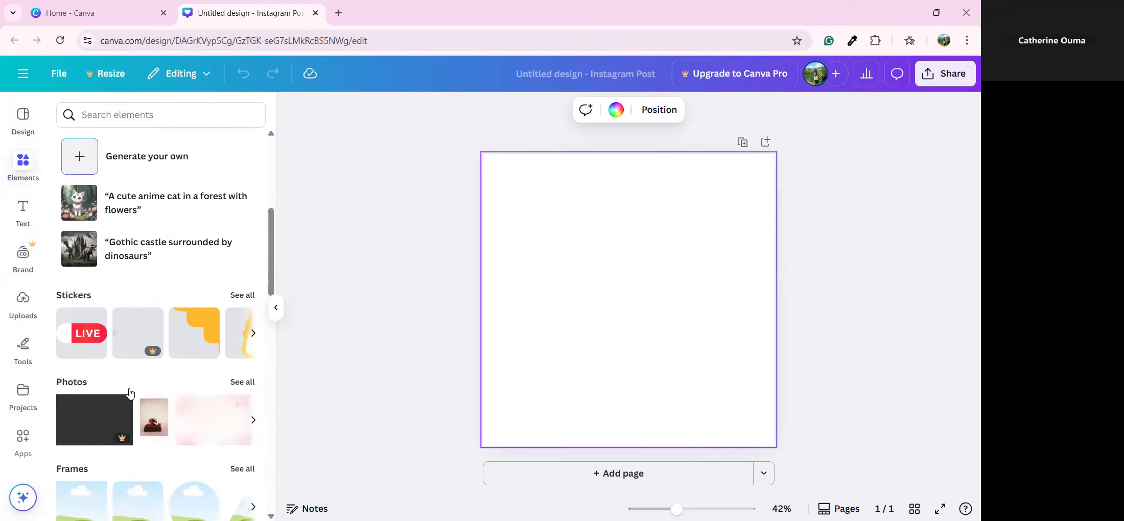
scroll(122, 383, "down", 3)
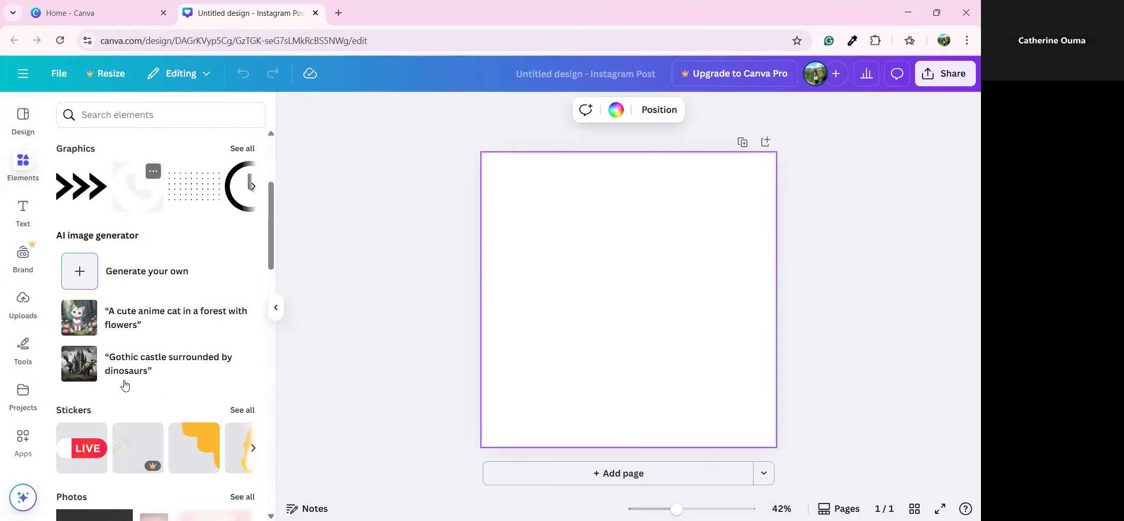
scroll(60, 301, "up", 2)
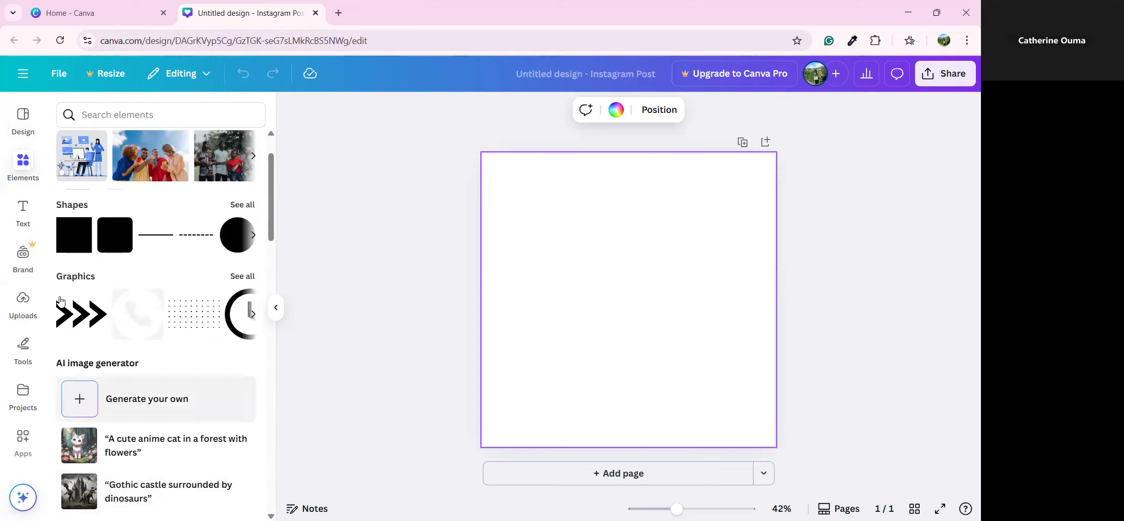
left_click(240, 208)
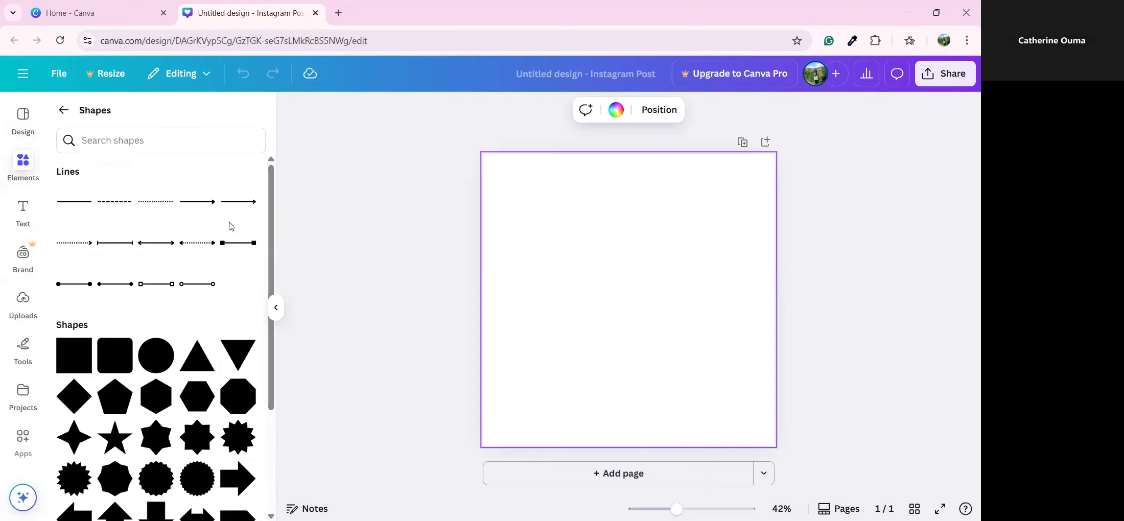
Return to the main Elements list and reopen the full Shapes collection
scroll(229, 226, "down", 4)
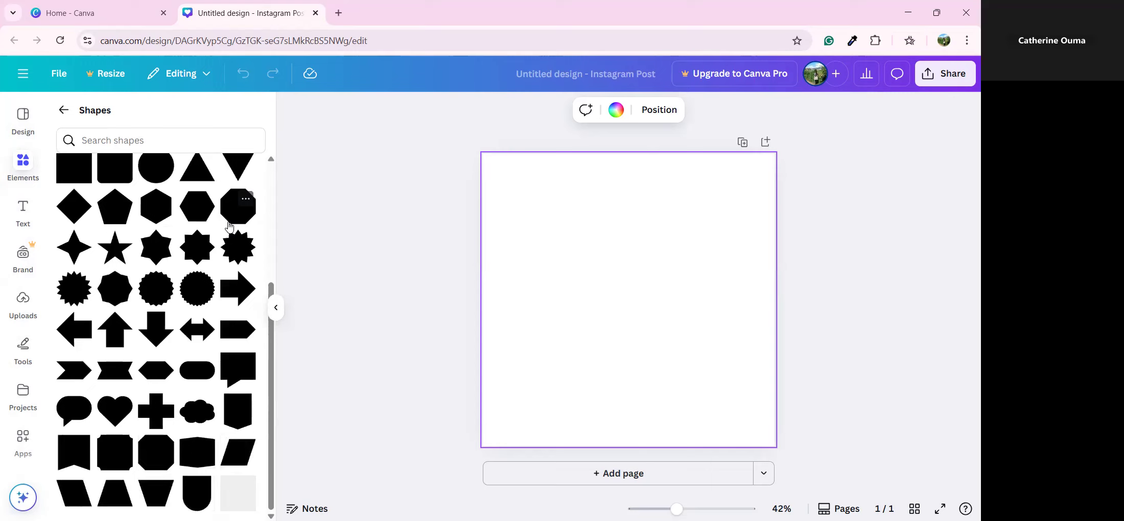
scroll(229, 228, "up", 4)
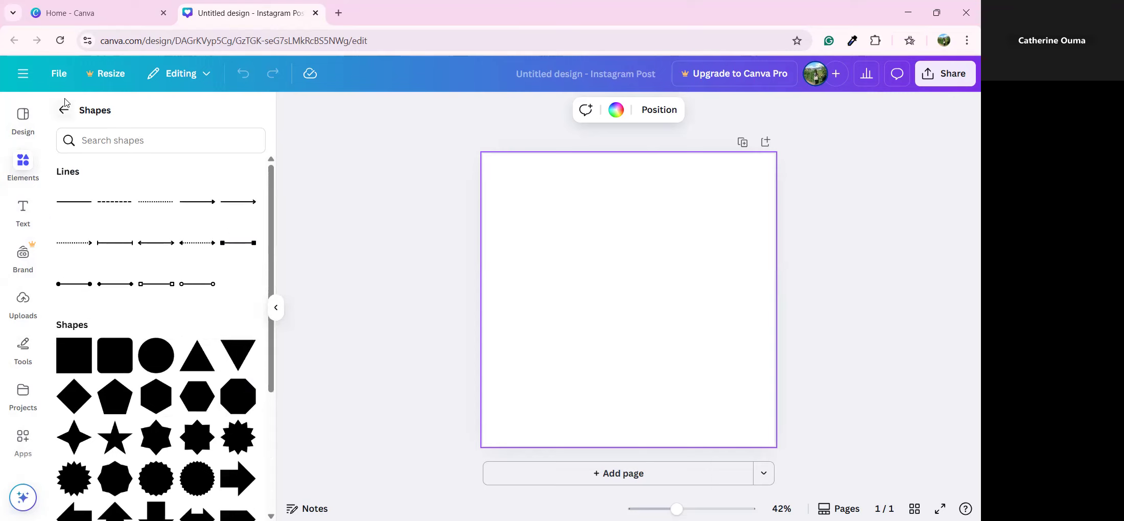
left_click(64, 110)
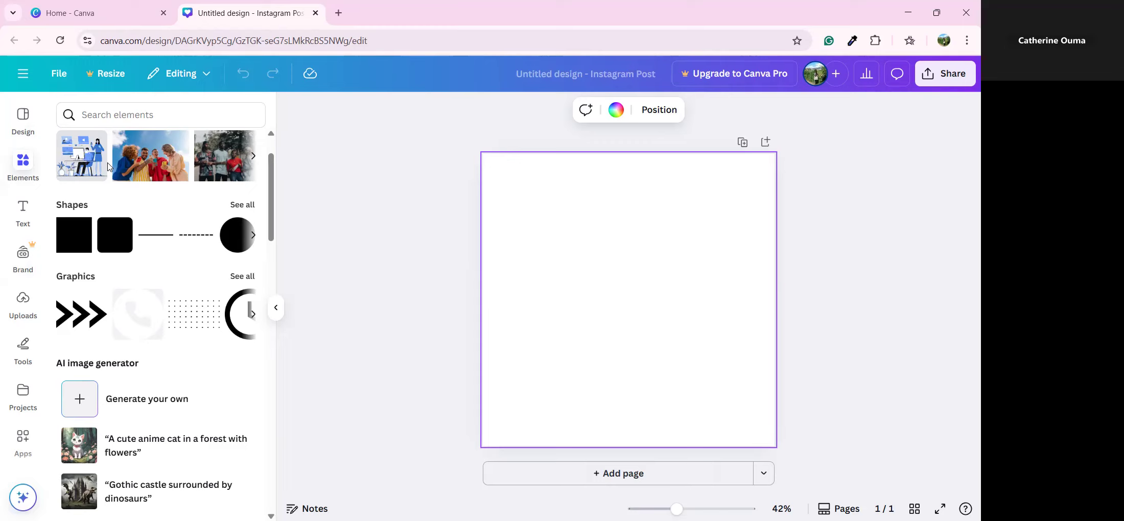
left_click(241, 205)
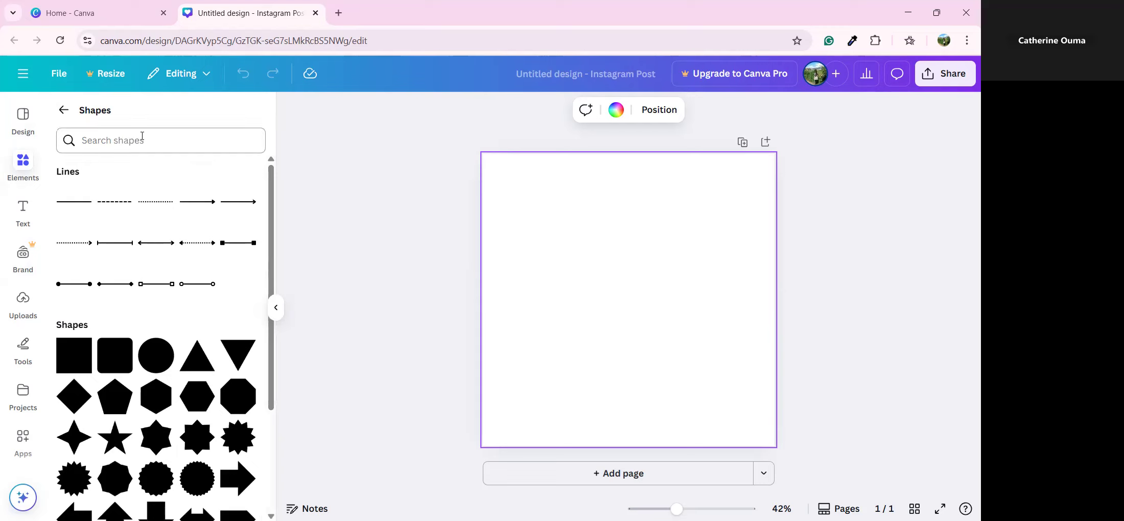
Search the shapes for 'rect' and show the 'rectangle shape' results
left_click(144, 141)
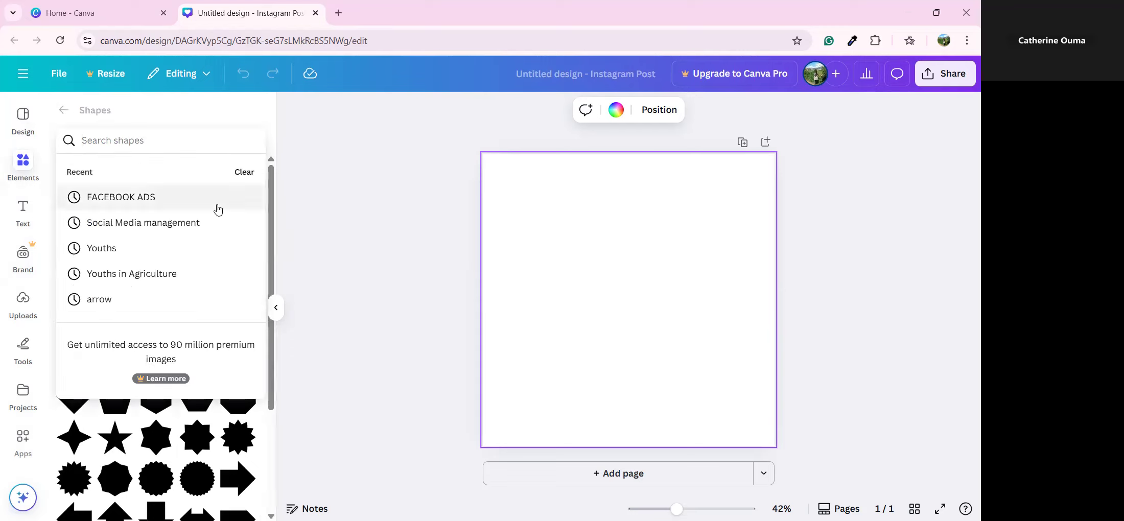
type("rect")
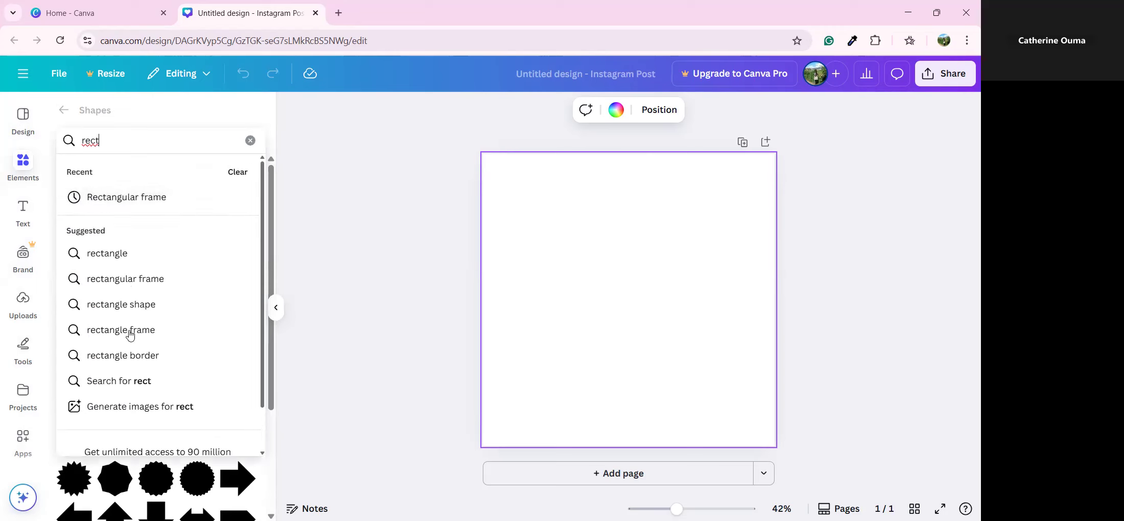
left_click(138, 314)
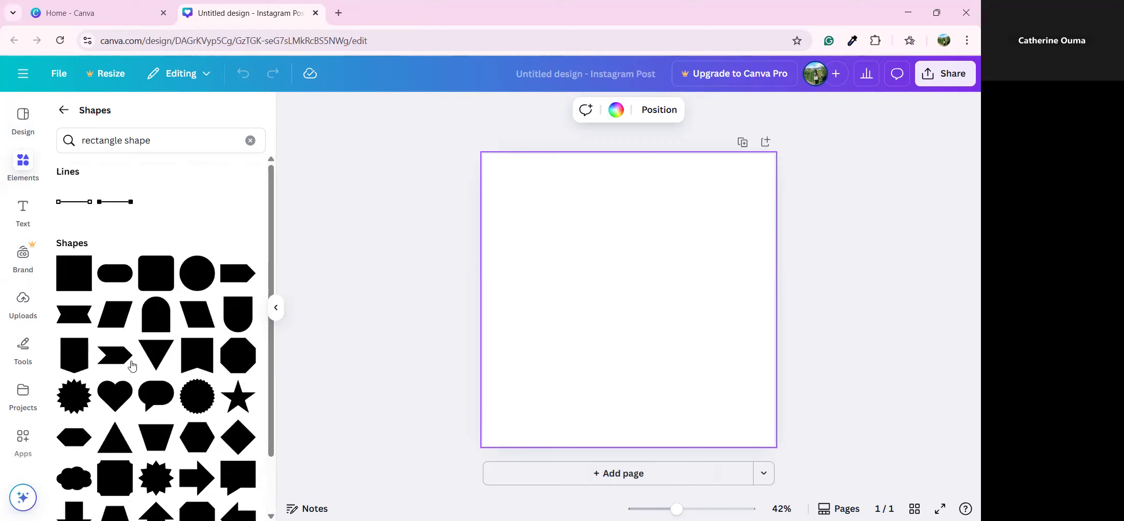
scroll(129, 362, "down", 1)
scroll(126, 362, "up", 1)
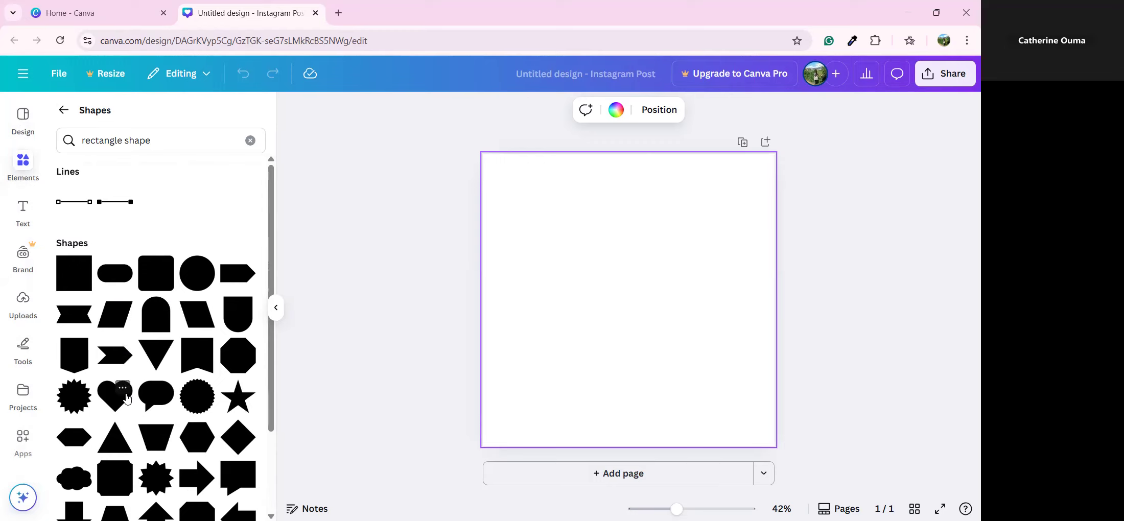
Check the heart shape's details, then add the grey heart to the page
left_click(124, 393)
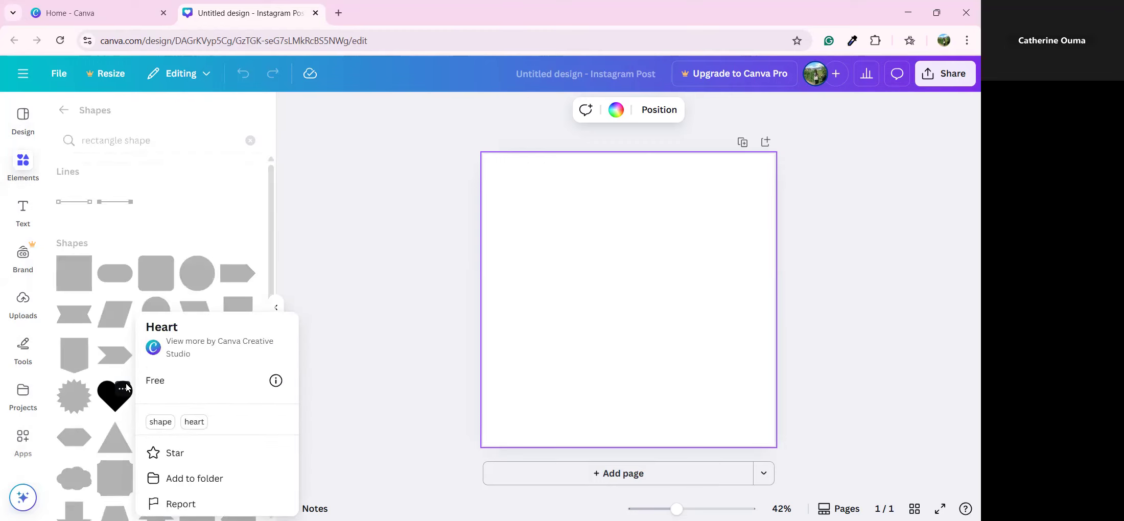
left_click(121, 391)
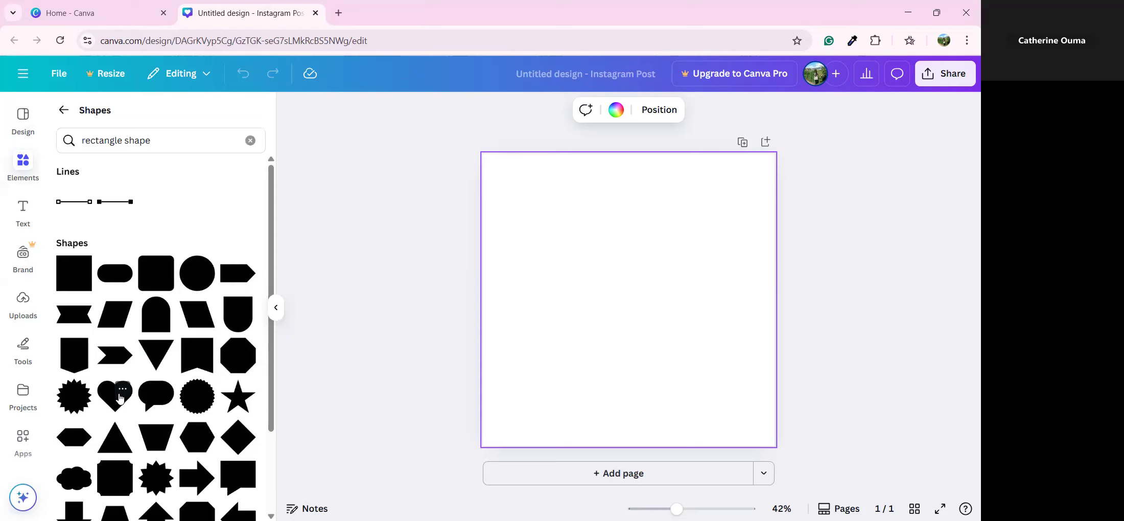
left_click(122, 392)
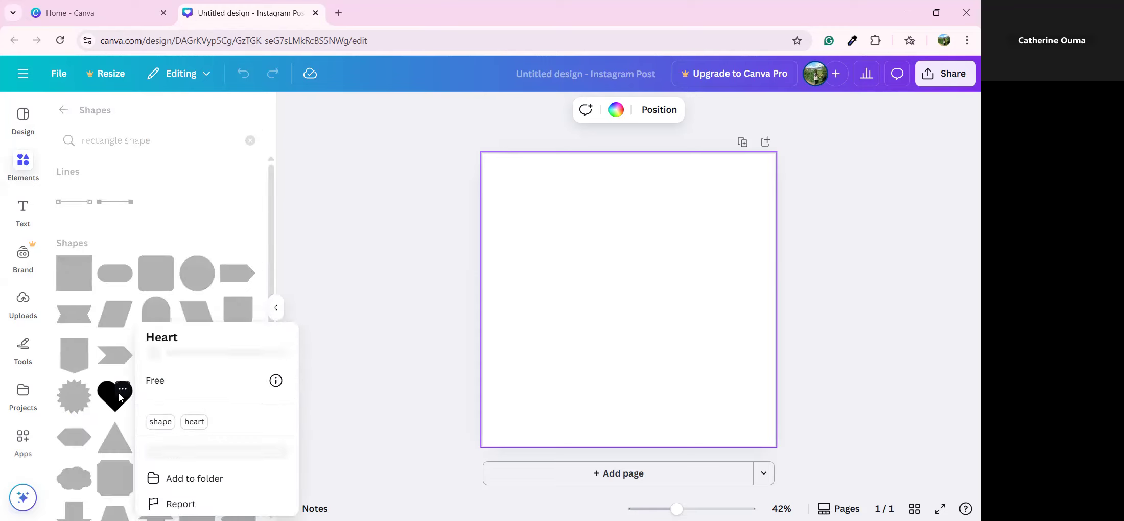
left_click(343, 392)
left_click(123, 390)
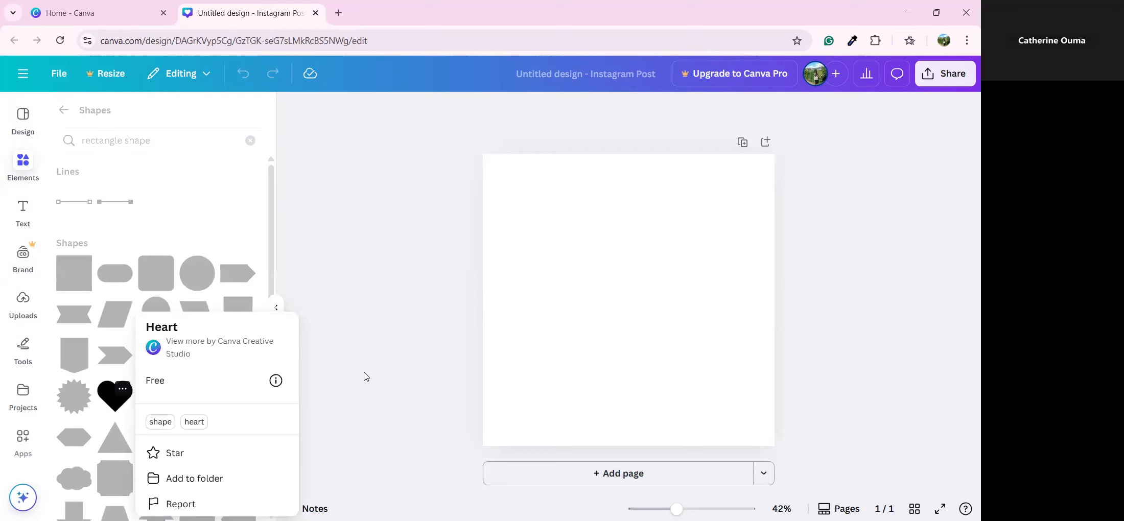
left_click(365, 374)
left_click(108, 402)
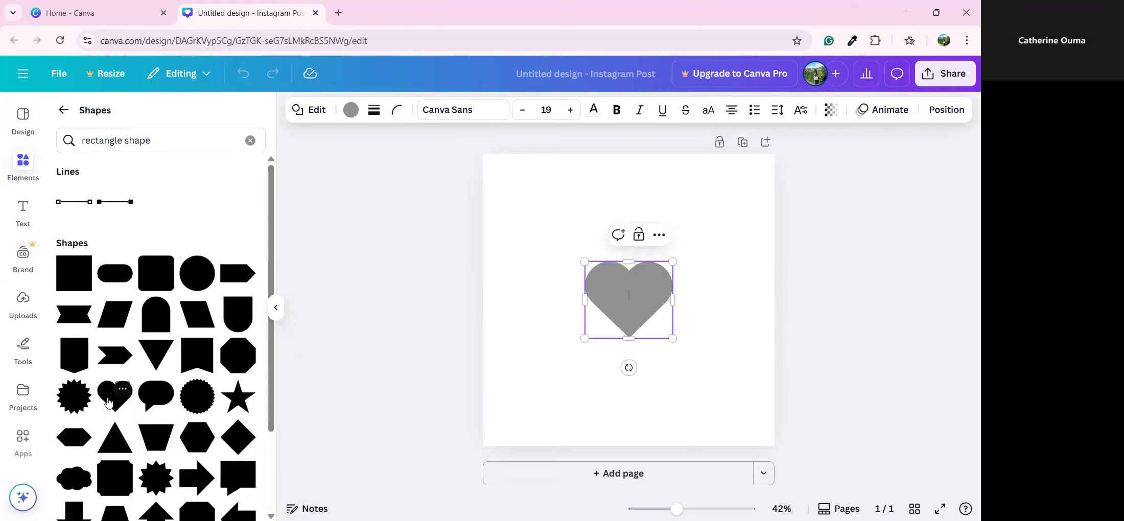
Select the grey heart and drag its corner handle to resize it slightly
left_click(735, 326)
left_click(648, 327)
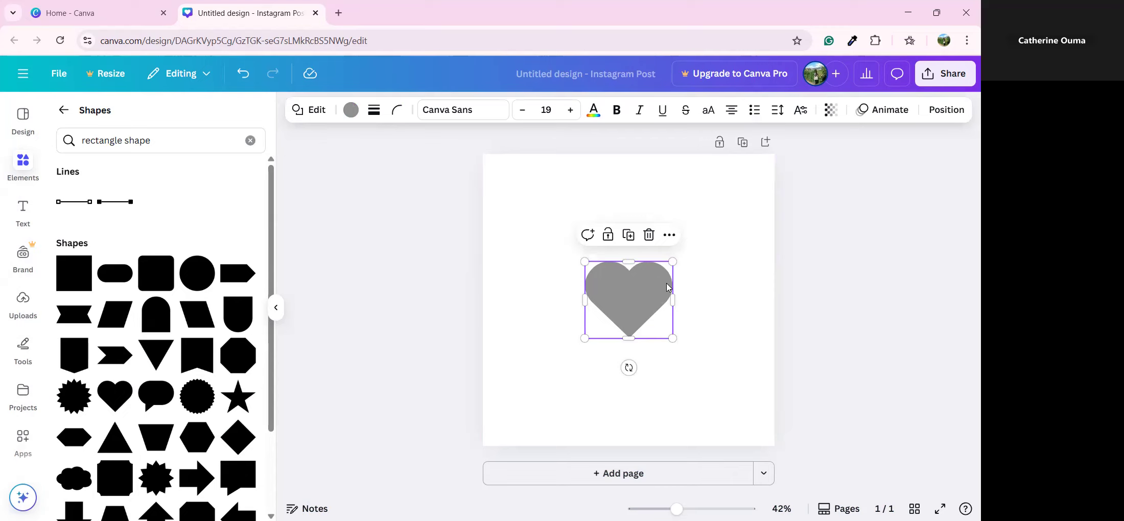
left_click(741, 322)
left_click(651, 318)
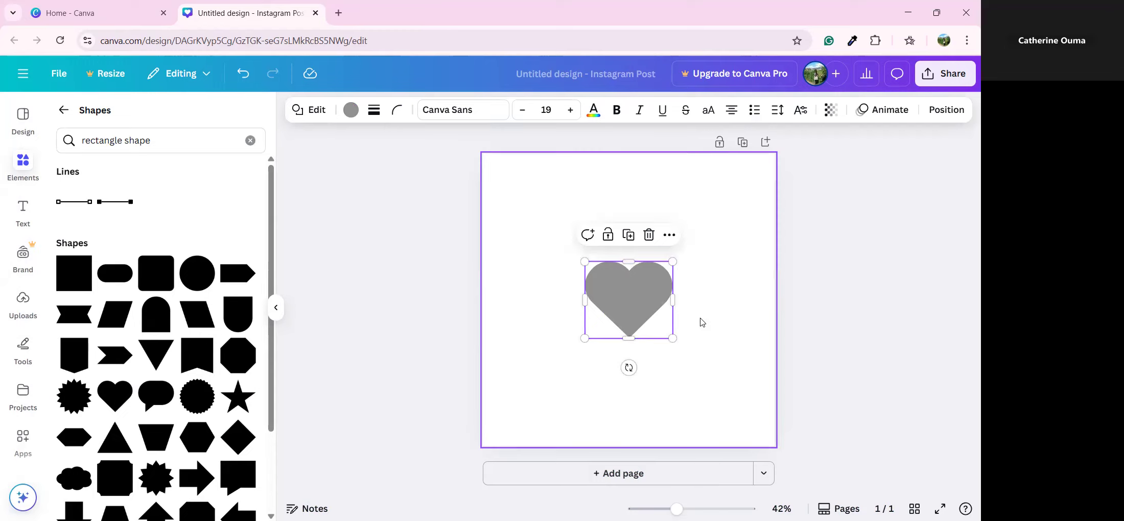
mouse_move(672, 337)
left_mouse_down()
mouse_move(753, 433)
mouse_move(749, 404)
mouse_move(680, 343)
left_mouse_up()
left_click(715, 329)
left_click(627, 304)
left_click(624, 300)
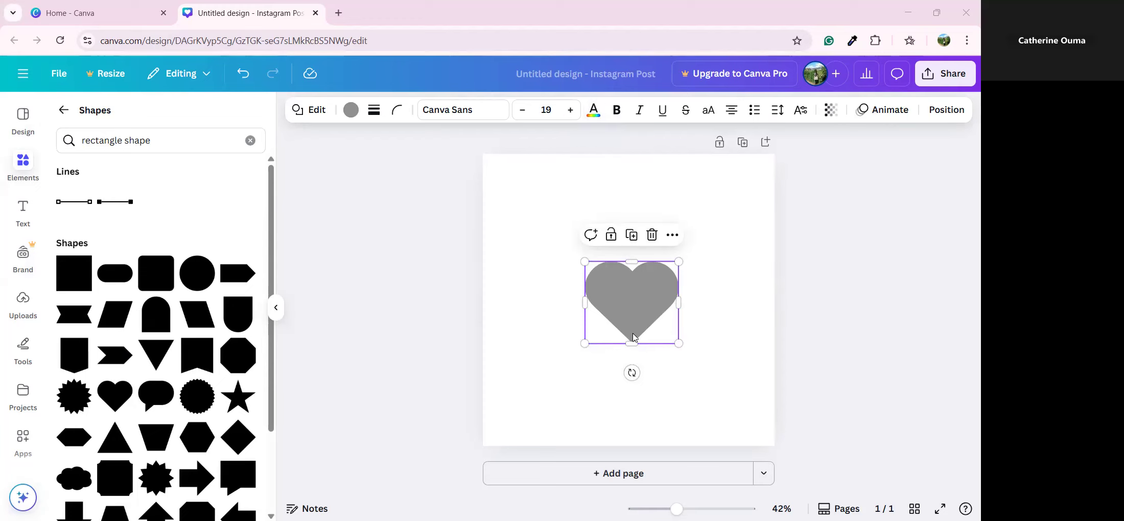
Try pink and violet fills on the heart, then settle on light orange
left_click(351, 110)
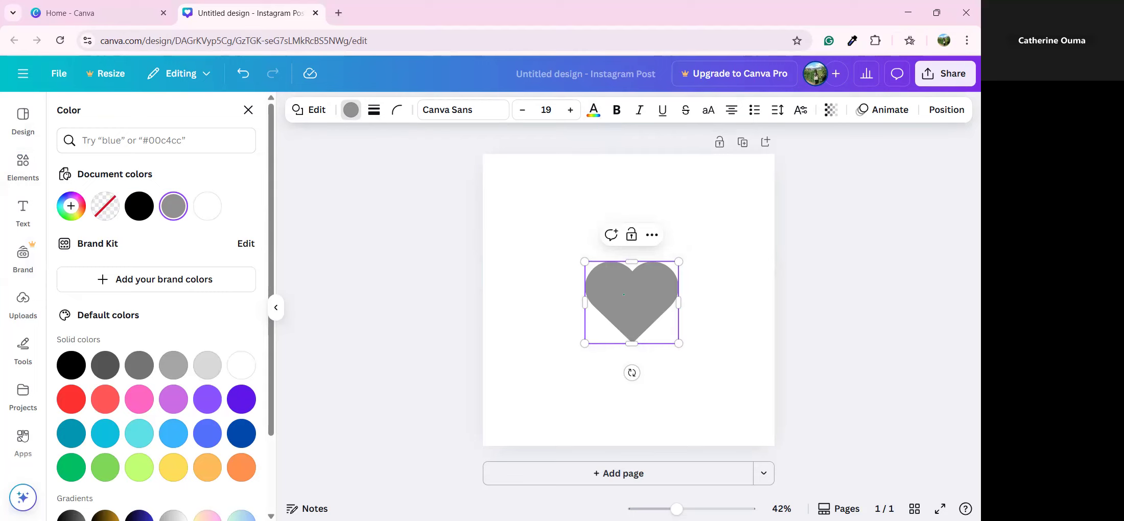
left_click(140, 399)
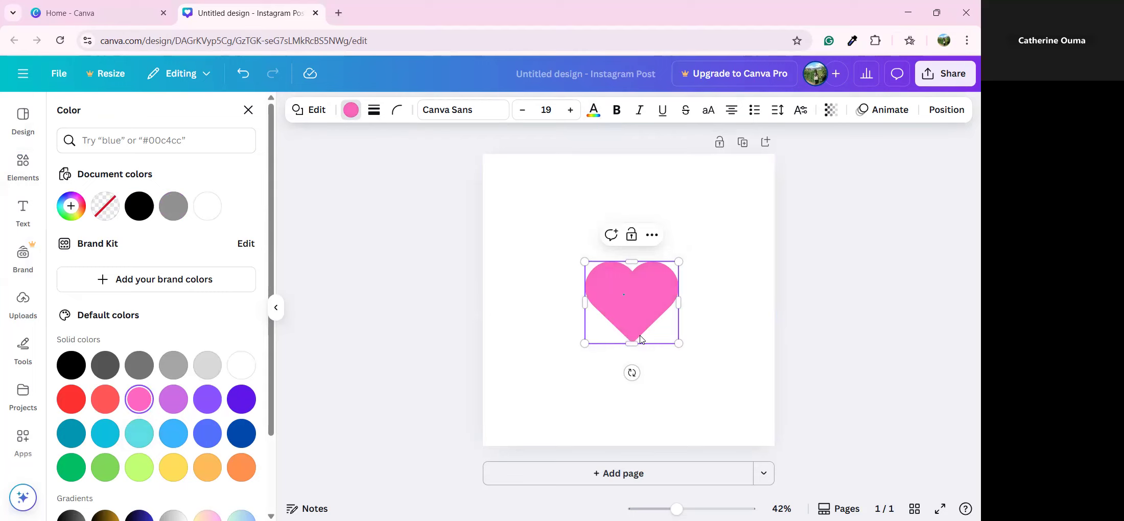
left_click(241, 399)
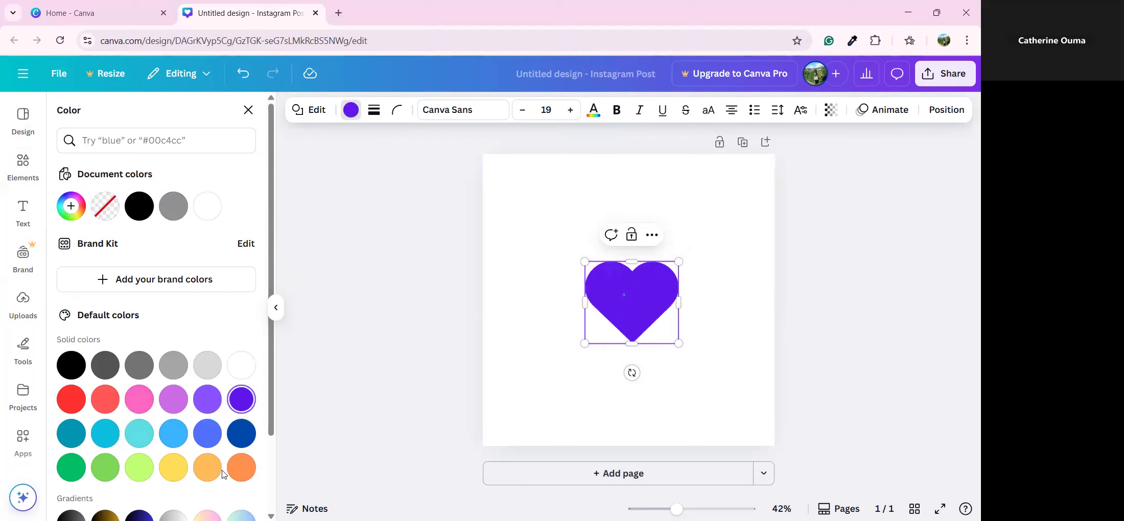
left_click(209, 468)
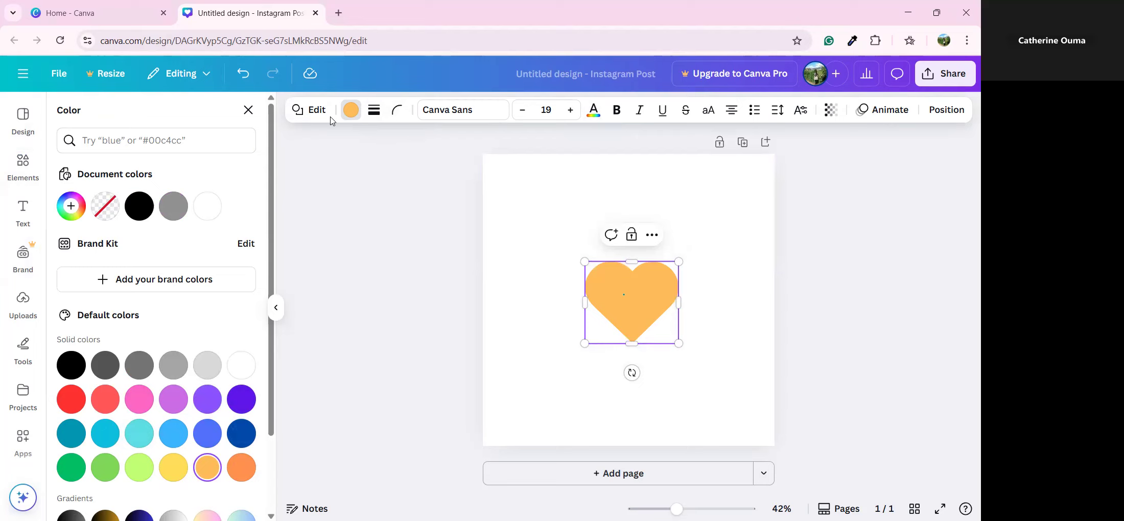
left_click(373, 117)
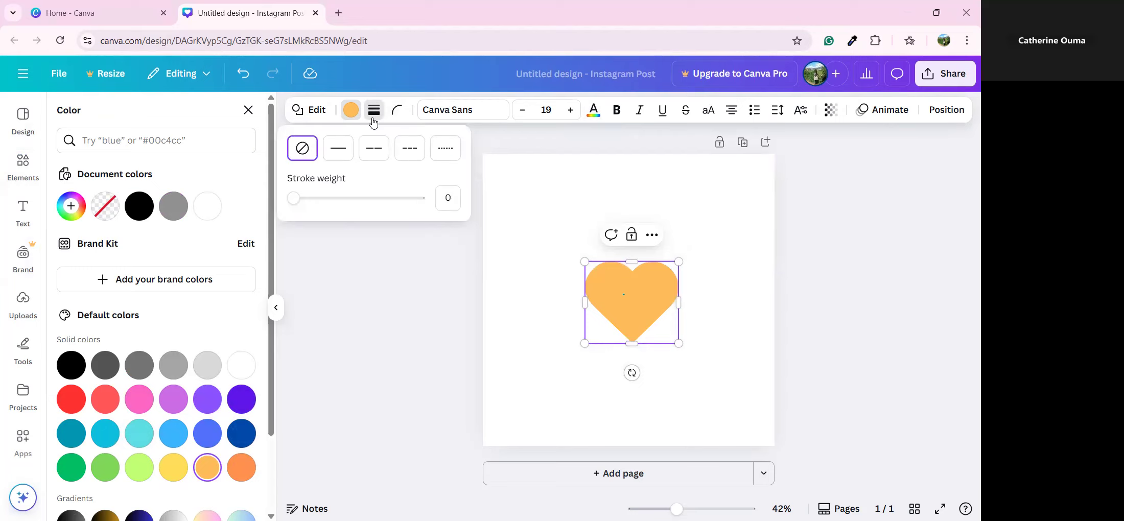
Try a solid black heart outline at weight 24, then remove the outline entirely
left_click(343, 157)
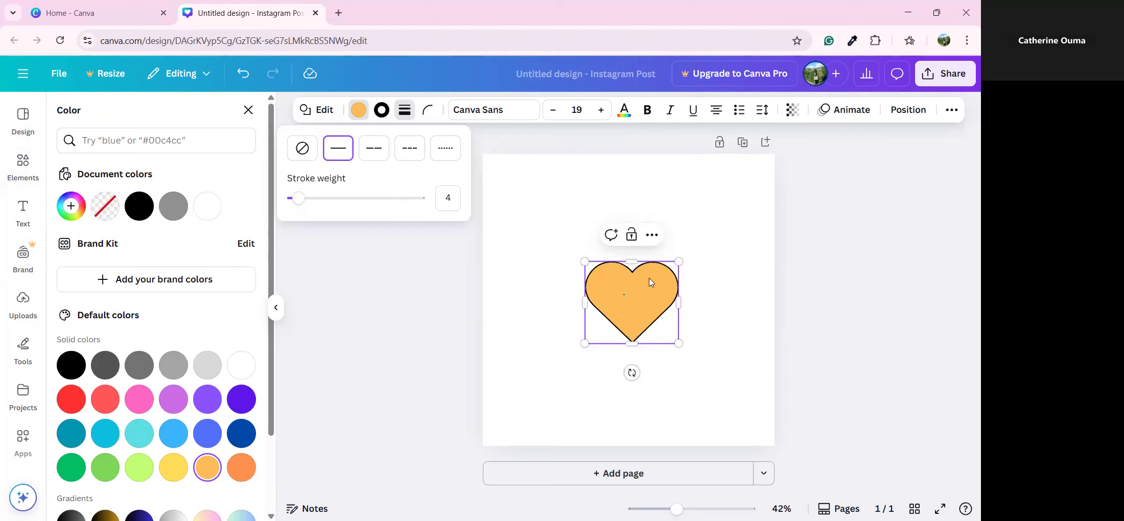
mouse_move(304, 202)
left_mouse_down()
mouse_move(351, 218)
mouse_move(326, 182)
left_mouse_up()
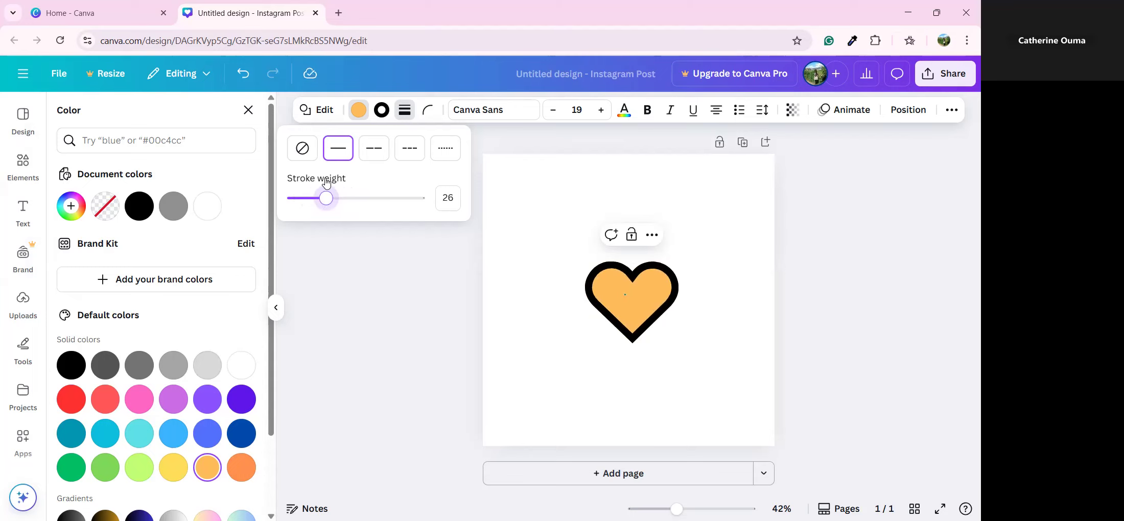
left_click(306, 155)
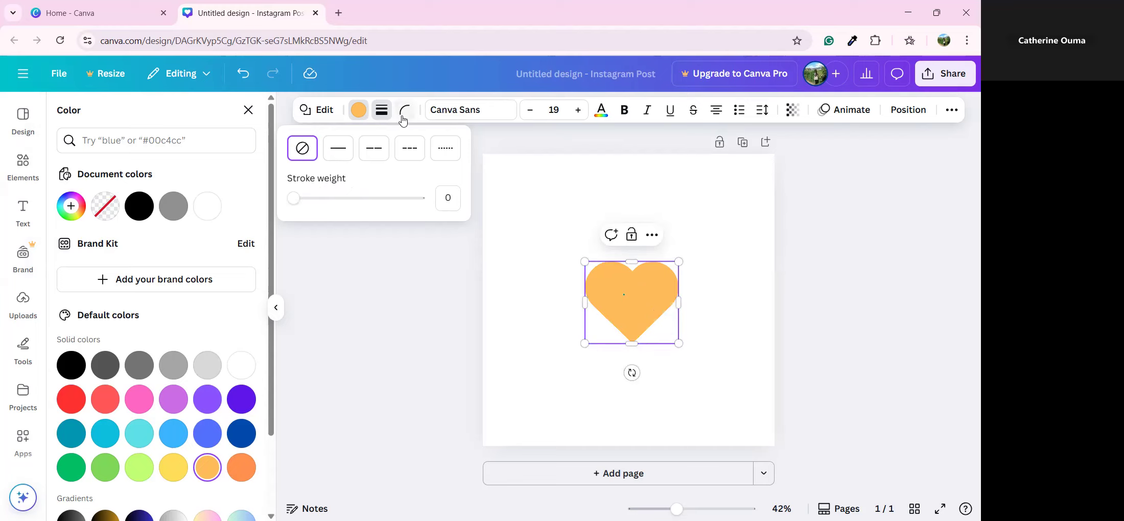
left_click(404, 110)
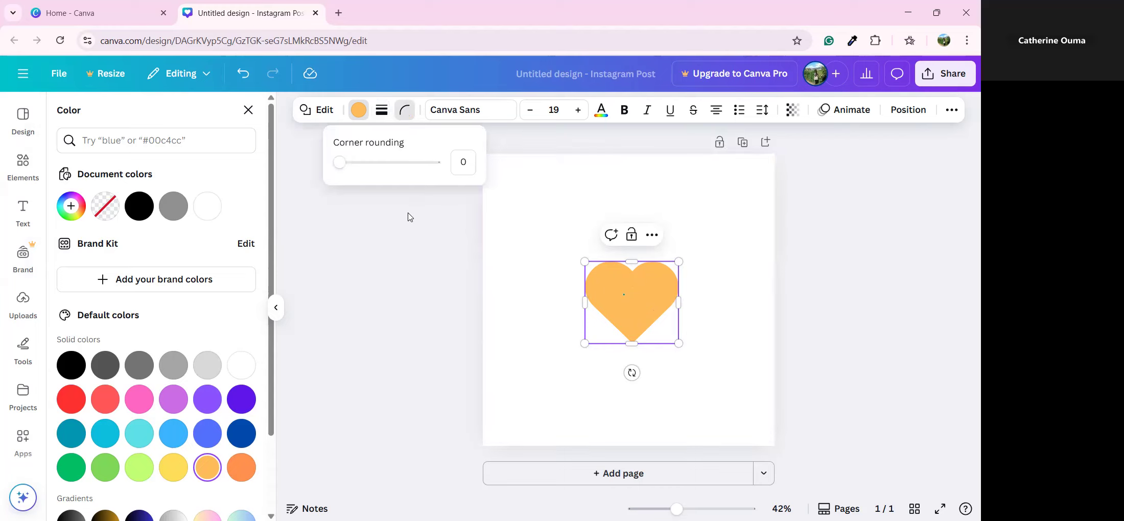
Test corner rounding, return it to 0, and centre the heart on the page
left_click_drag(340, 162, 444, 185)
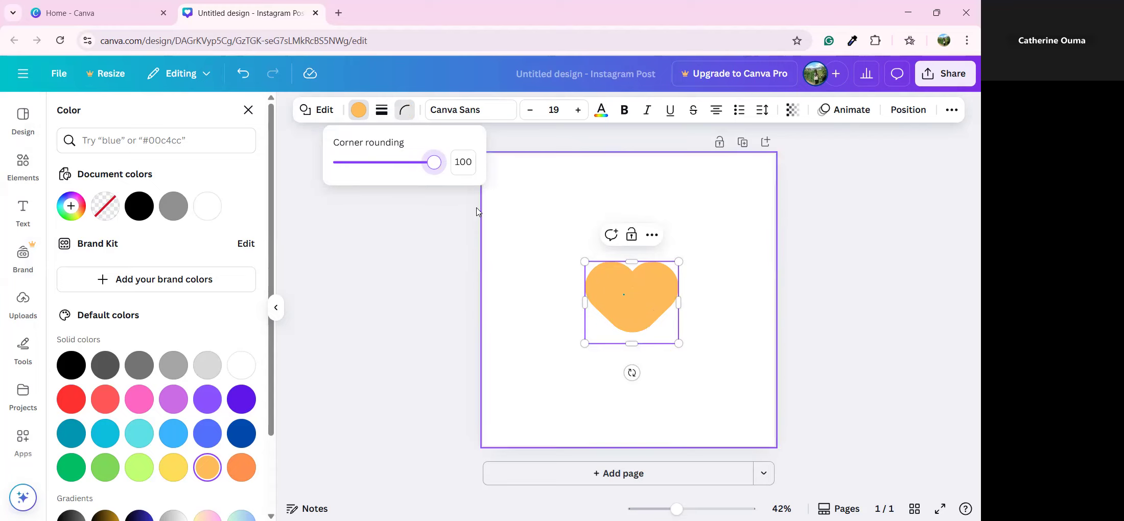
left_click_drag(435, 165, 318, 173)
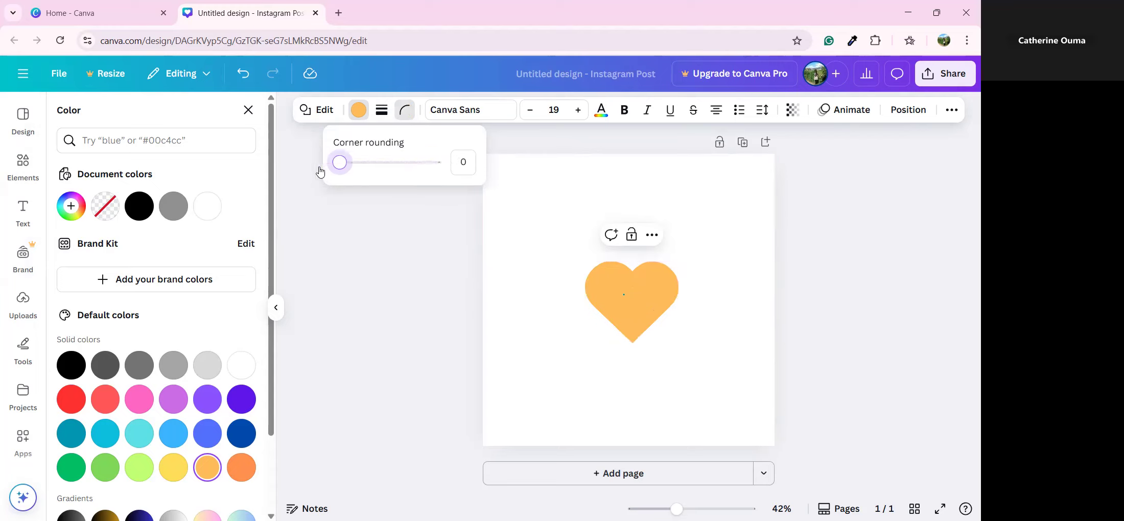
left_click(606, 396)
left_click(627, 318)
mouse_move(628, 317)
left_mouse_down()
mouse_move(617, 308)
mouse_move(647, 306)
mouse_move(643, 295)
mouse_move(614, 321)
mouse_move(626, 318)
left_mouse_up()
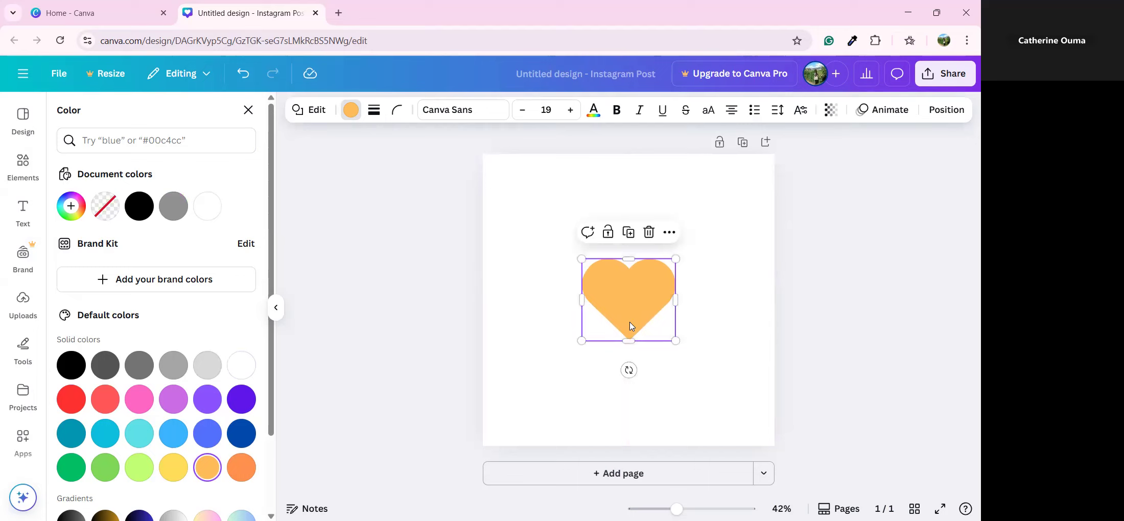
left_click(687, 356)
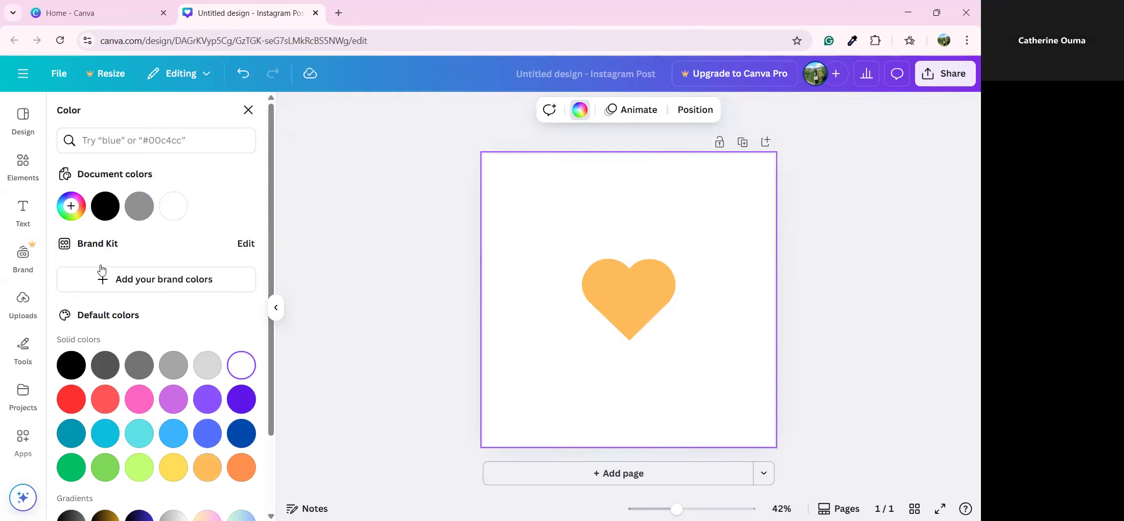
Search Elements photos for 'a sky' and add the palm-beach photo filling the page
left_click(23, 162)
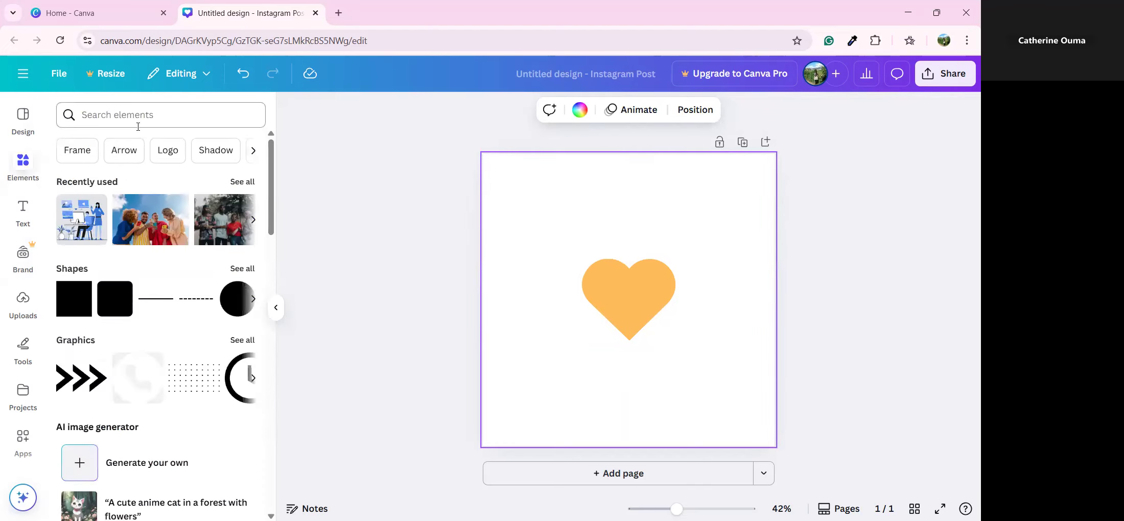
left_click(140, 121)
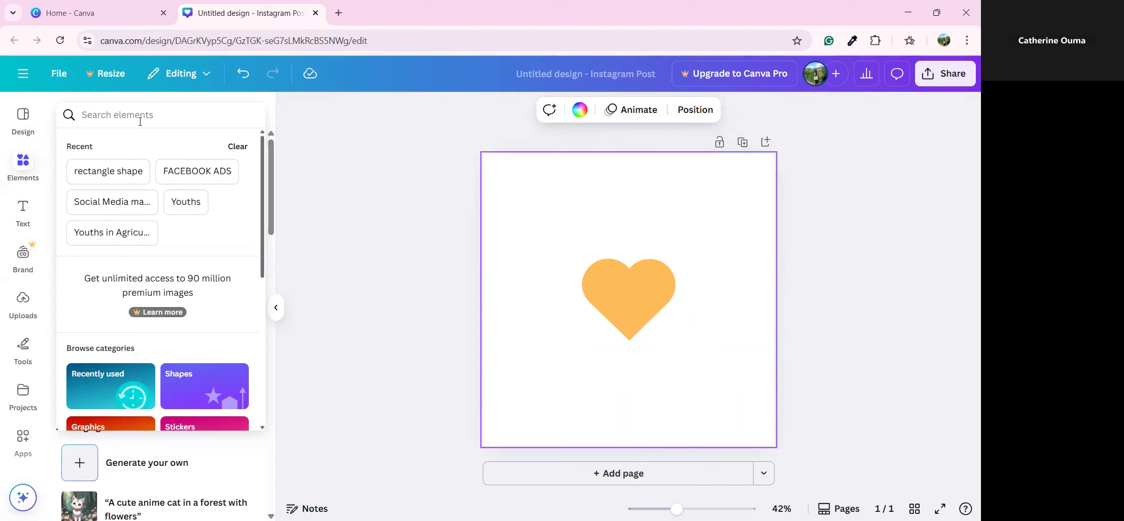
type("a sky")
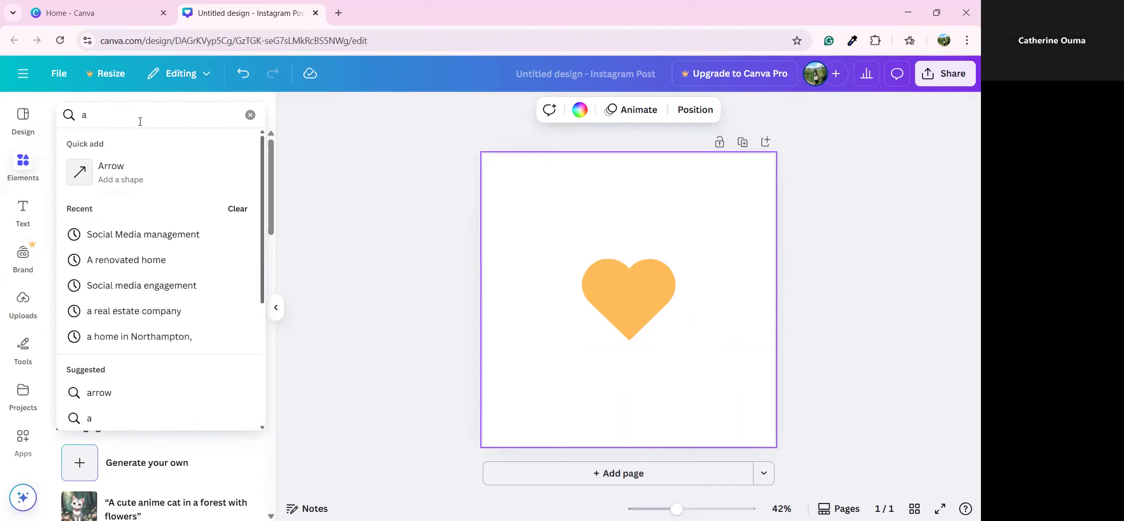
key("Return")
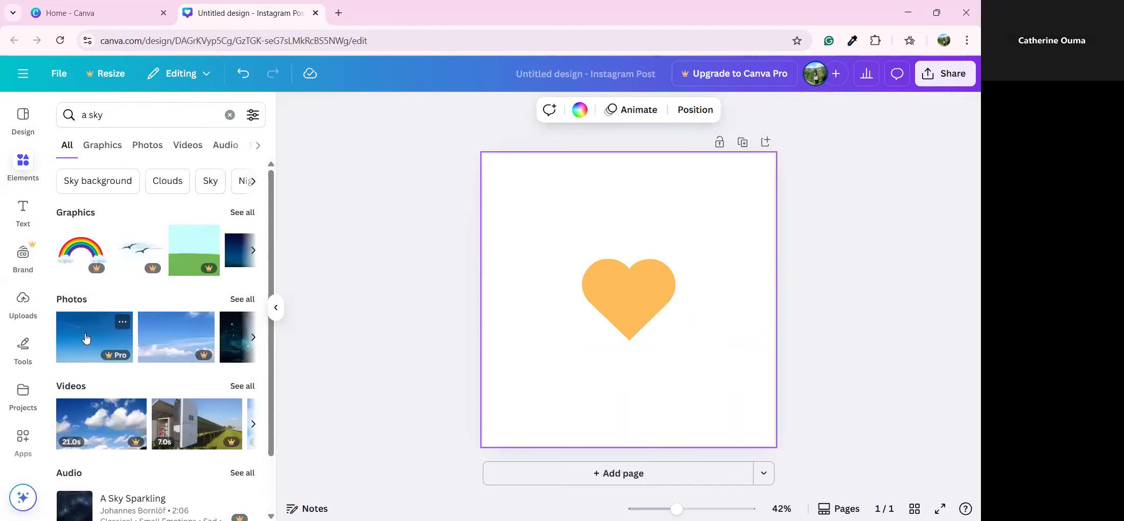
left_click(242, 300)
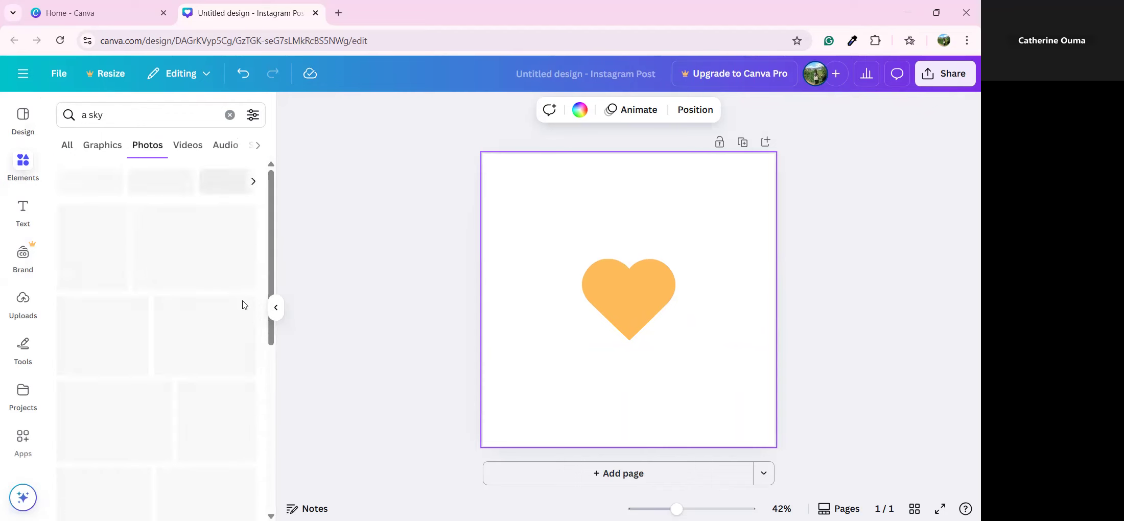
scroll(215, 247, "down", 3)
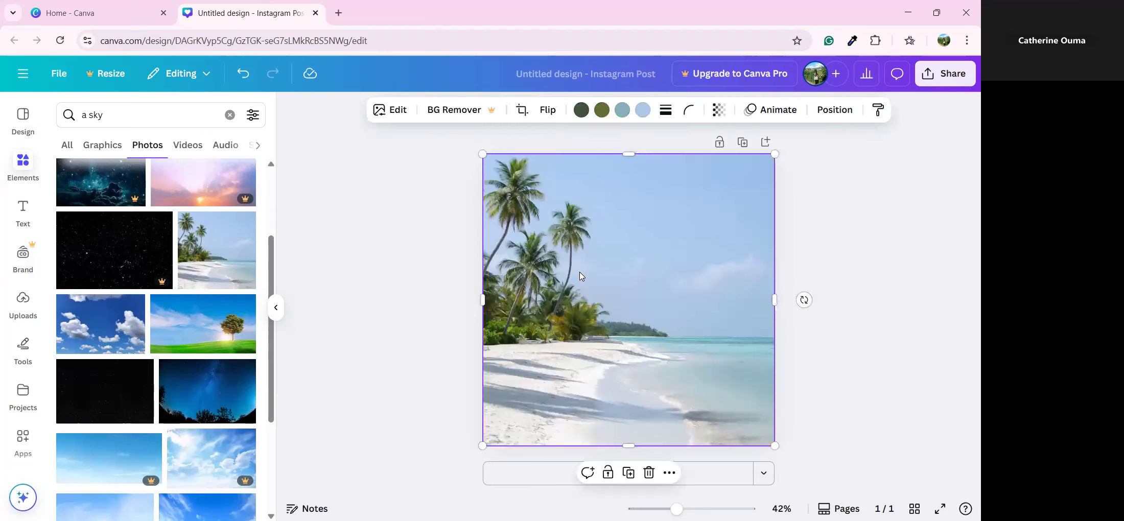
Send the palm-beach photo to the back so the orange heart shows over it
double_click(580, 273)
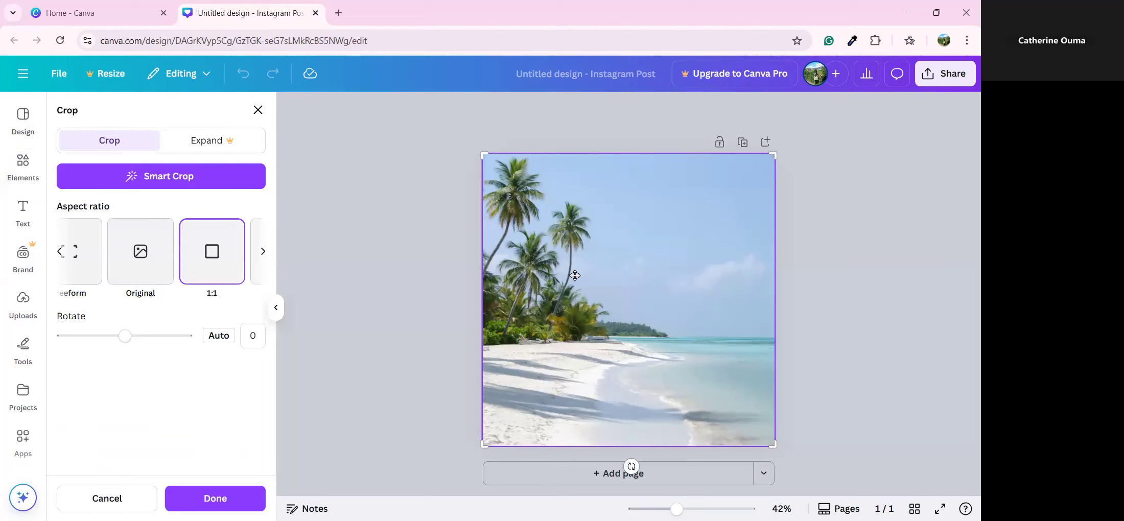
left_click(444, 268)
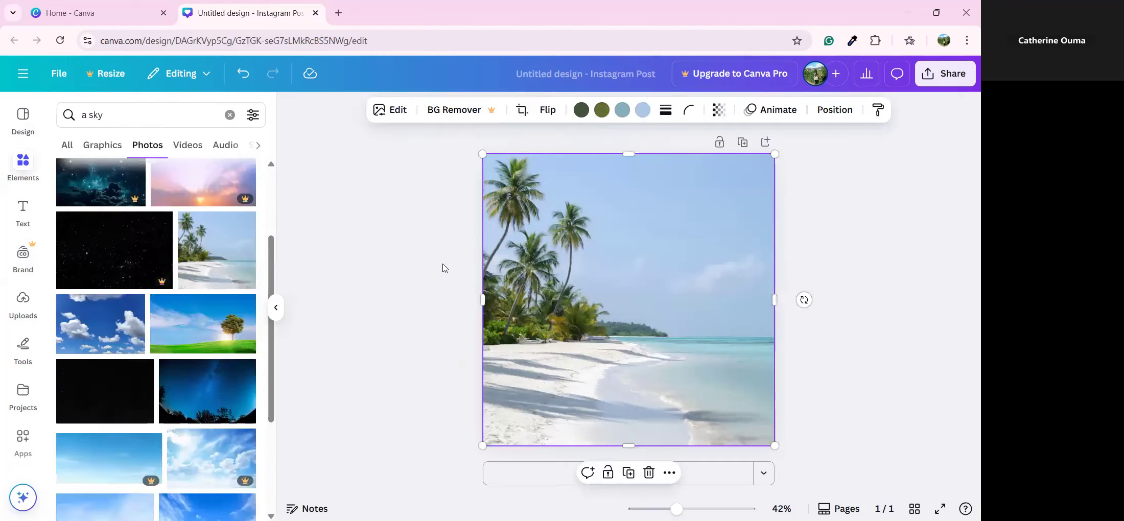
left_click(540, 265)
left_click(835, 111)
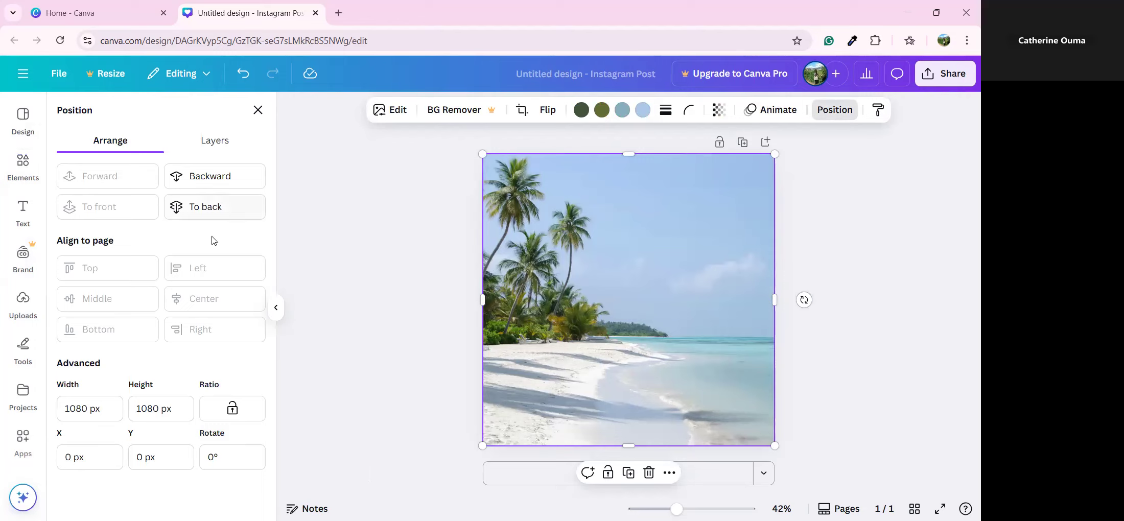
left_click(213, 216)
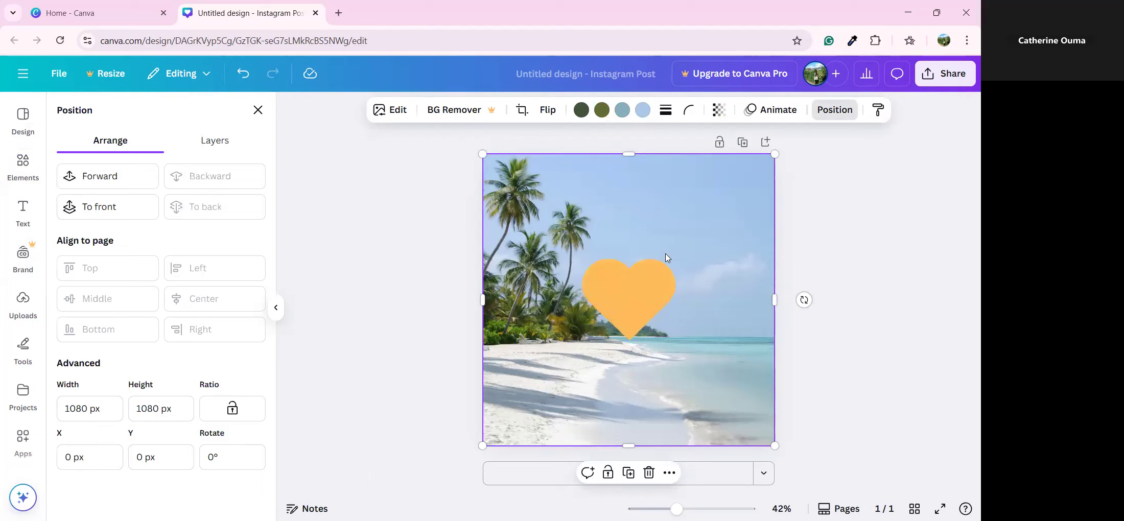
left_click(645, 296)
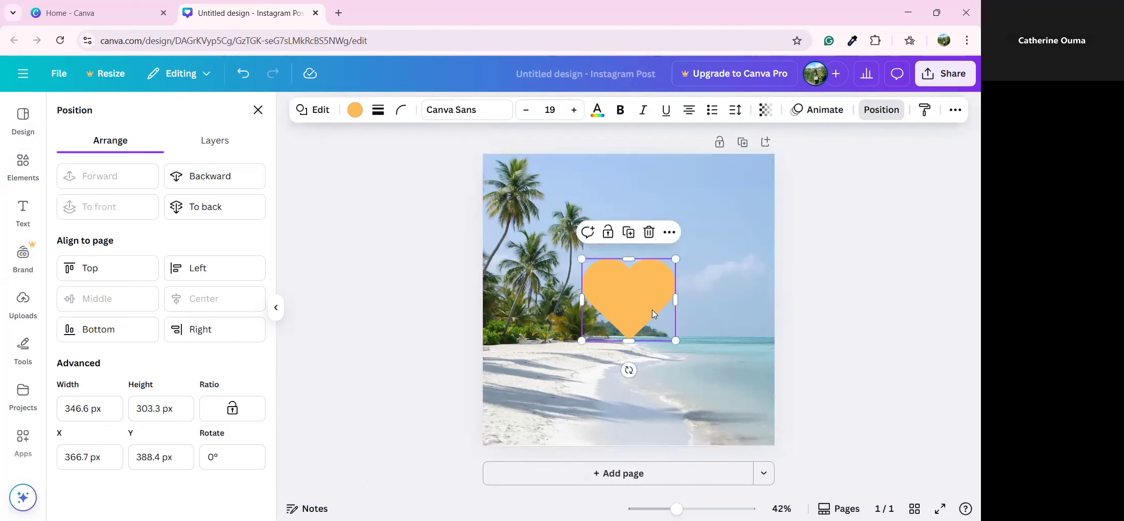
left_click(765, 109)
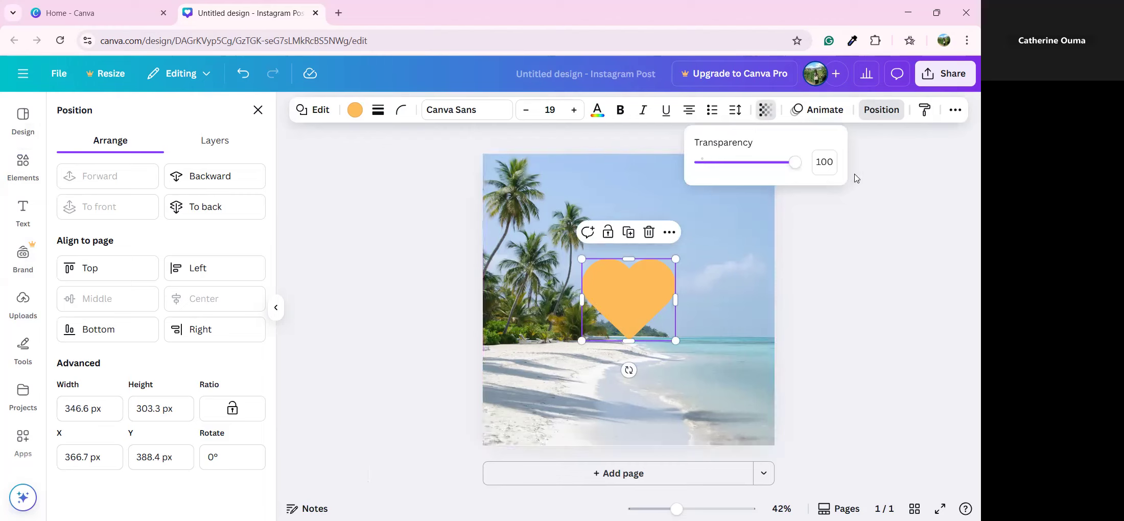
Make the orange heart partly transparent, try sending it behind the beach photo, then undo
left_click_drag(800, 174, 774, 216)
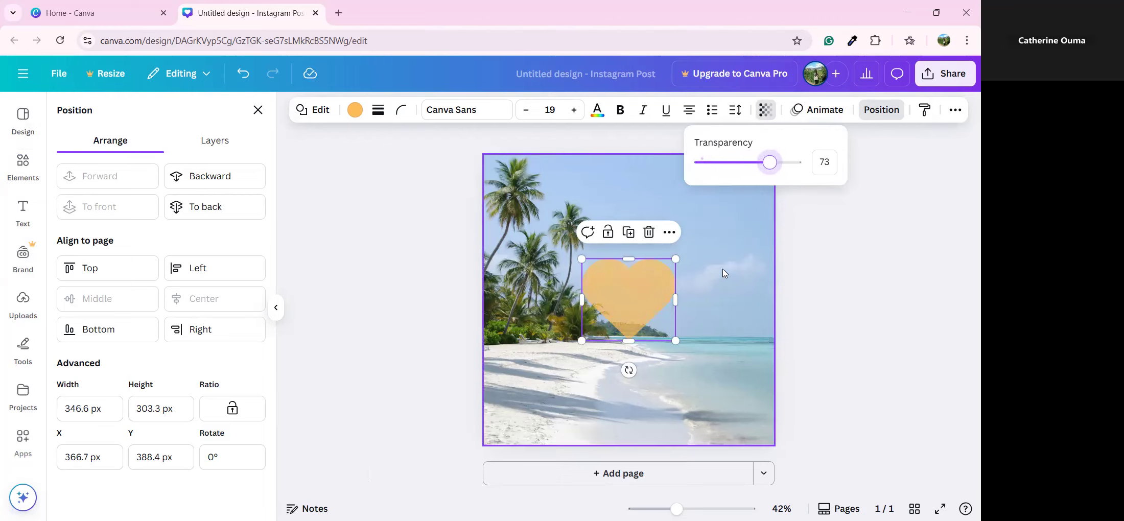
left_click(711, 303)
left_click(638, 295)
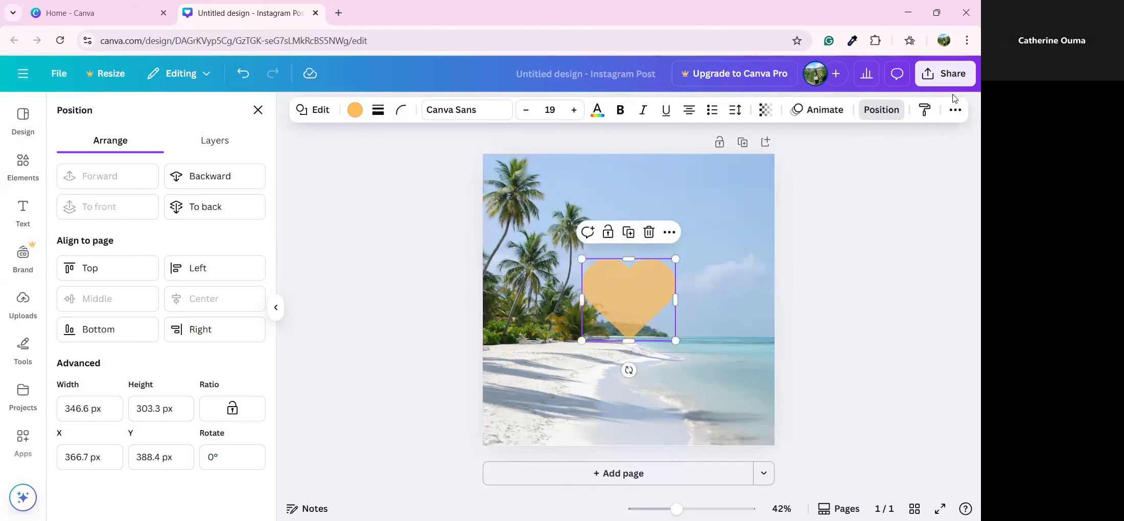
left_click(886, 111)
left_click(882, 110)
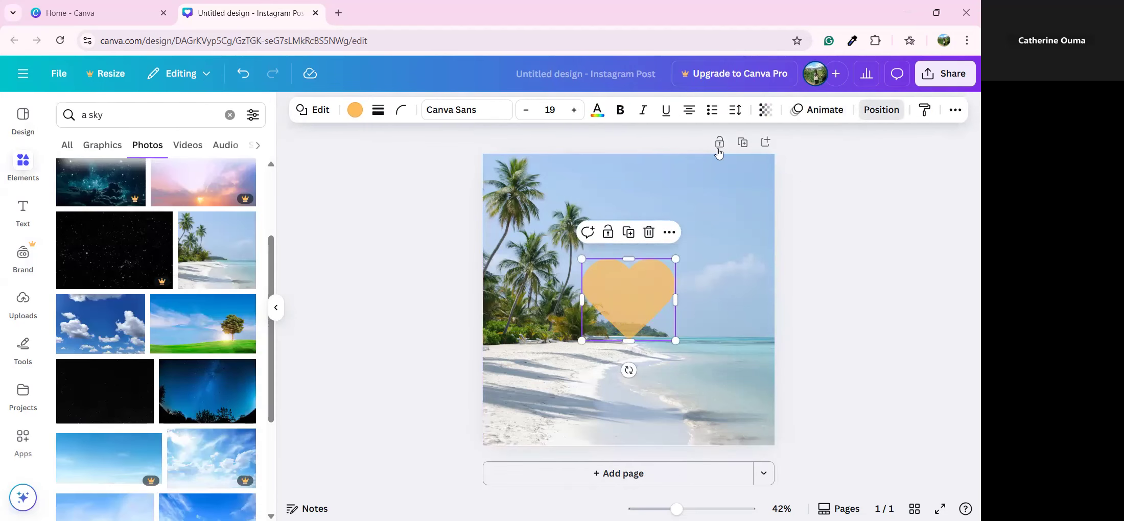
left_click(237, 205)
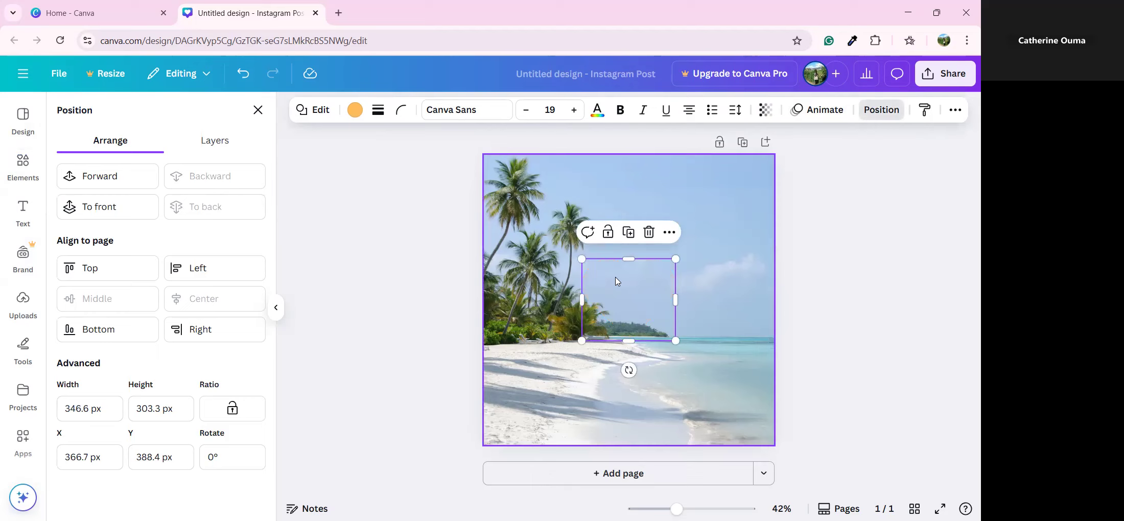
left_click(243, 74)
Delete the beach photo and restore the heart's transparency to 100
left_click(646, 240)
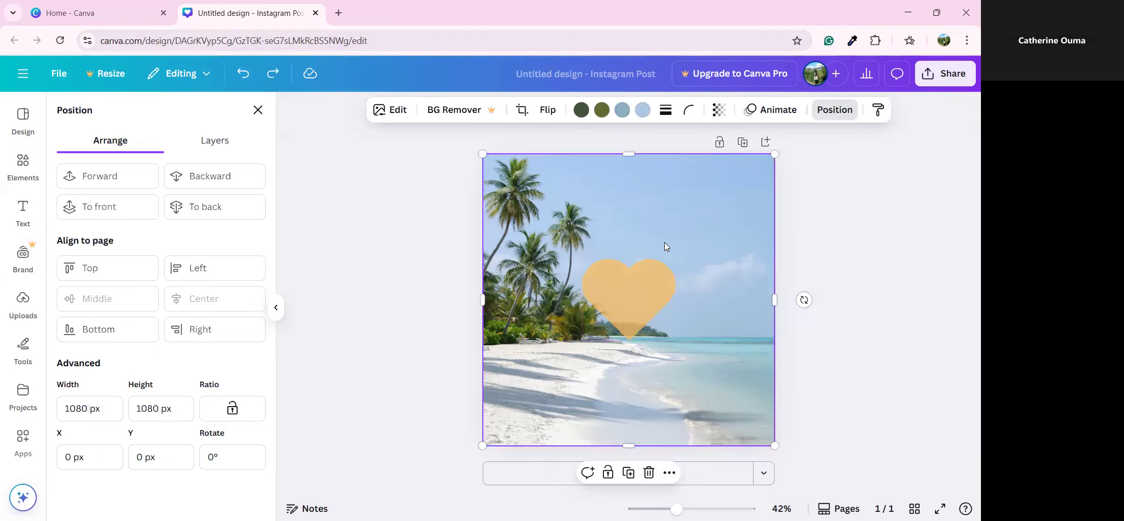
left_click(649, 472)
left_click(615, 328)
left_click(792, 109)
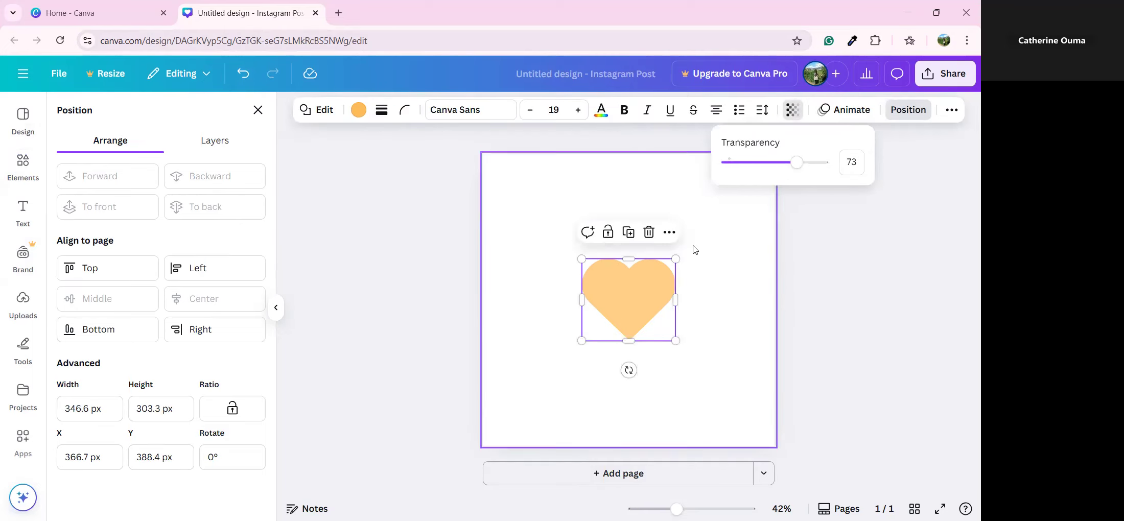
left_click_drag(792, 171, 828, 175)
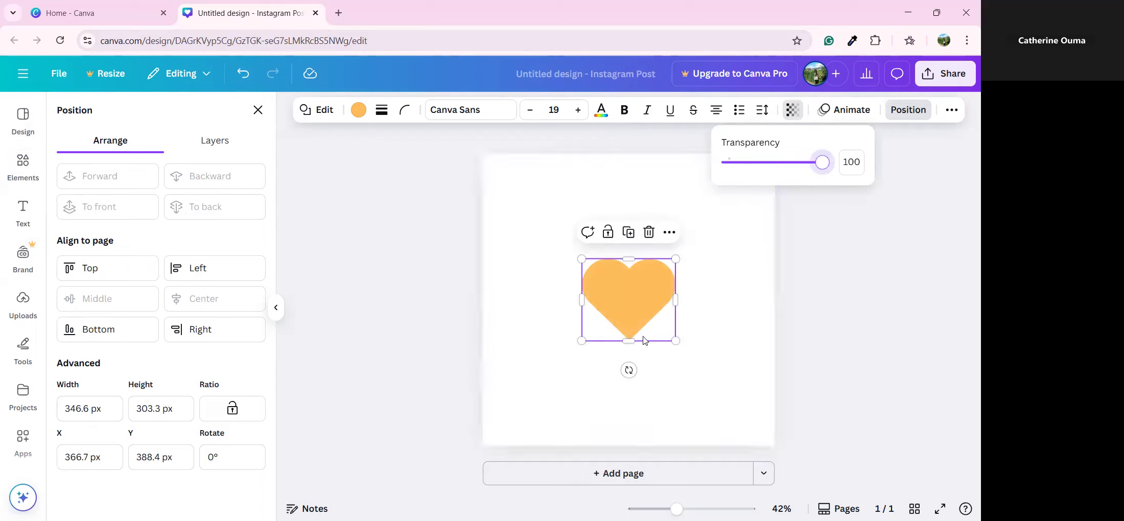
left_click(709, 327)
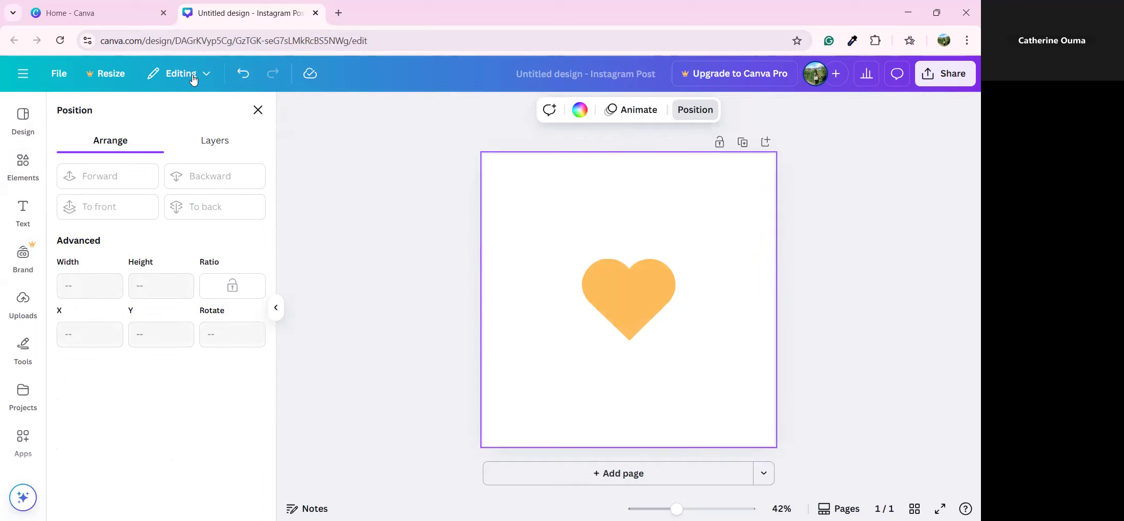
Move the orange heart higher and add a black location-pin graphic from Magic recommendations
left_click(646, 313)
left_click_drag(650, 317, 645, 259)
left_click(26, 163)
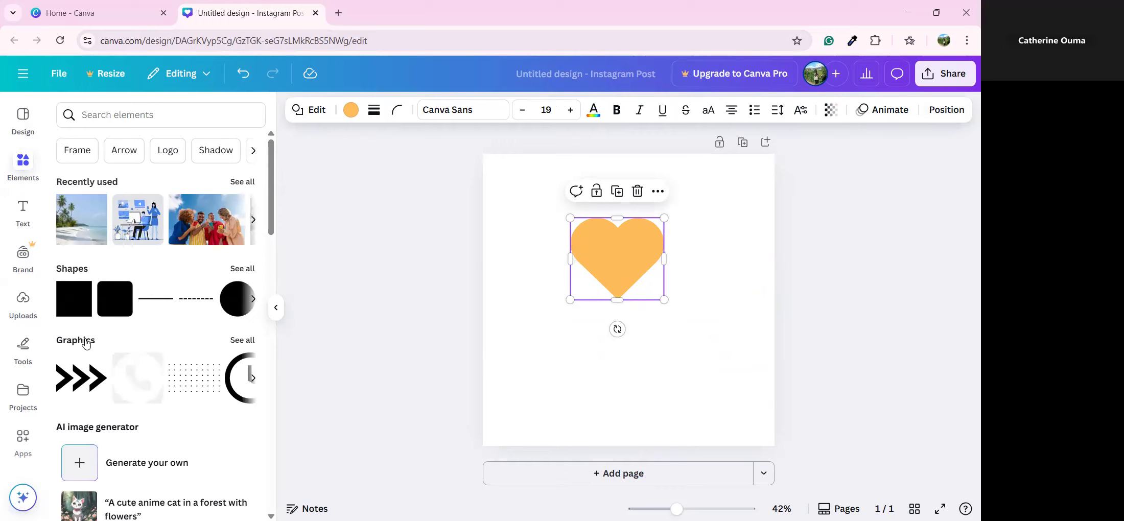
left_click(243, 340)
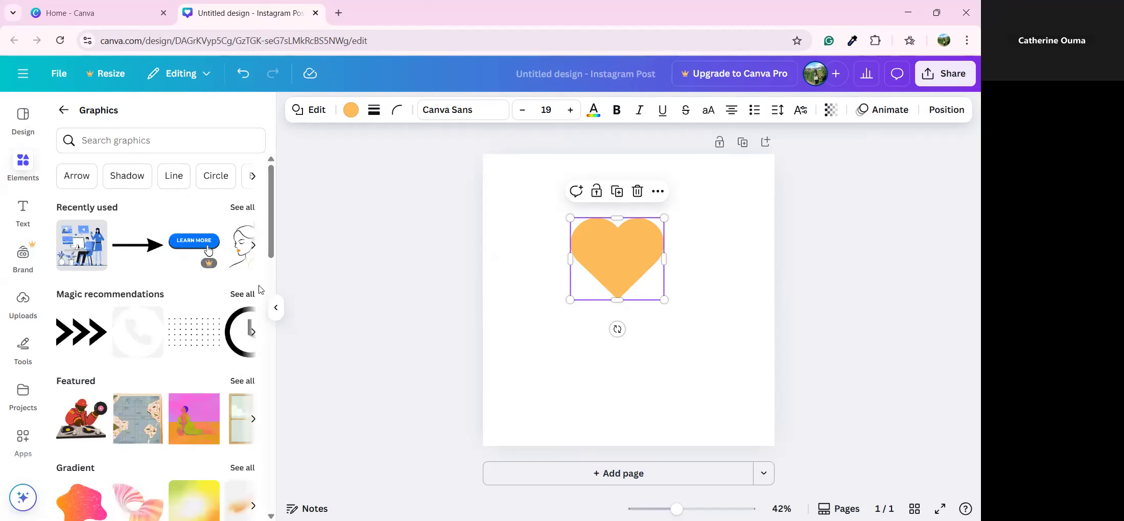
left_click(243, 295)
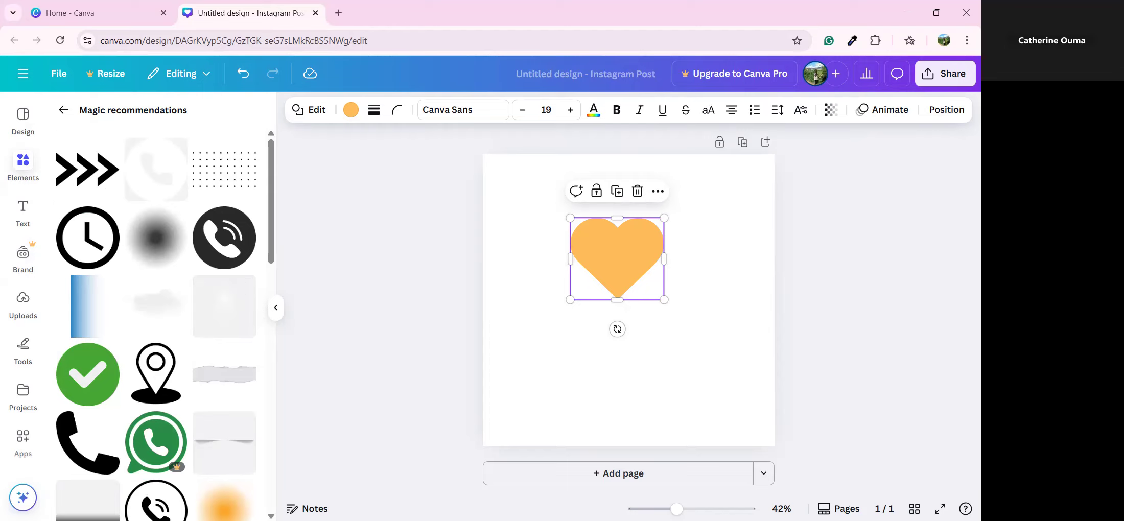
scroll(153, 408, "down", 5)
scroll(149, 408, "down", 3)
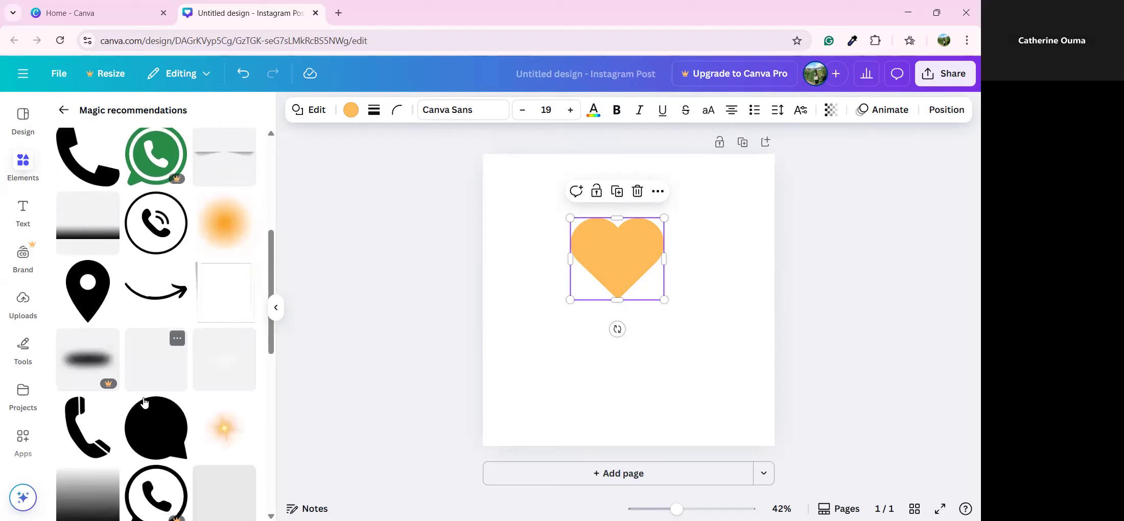
left_click(220, 476)
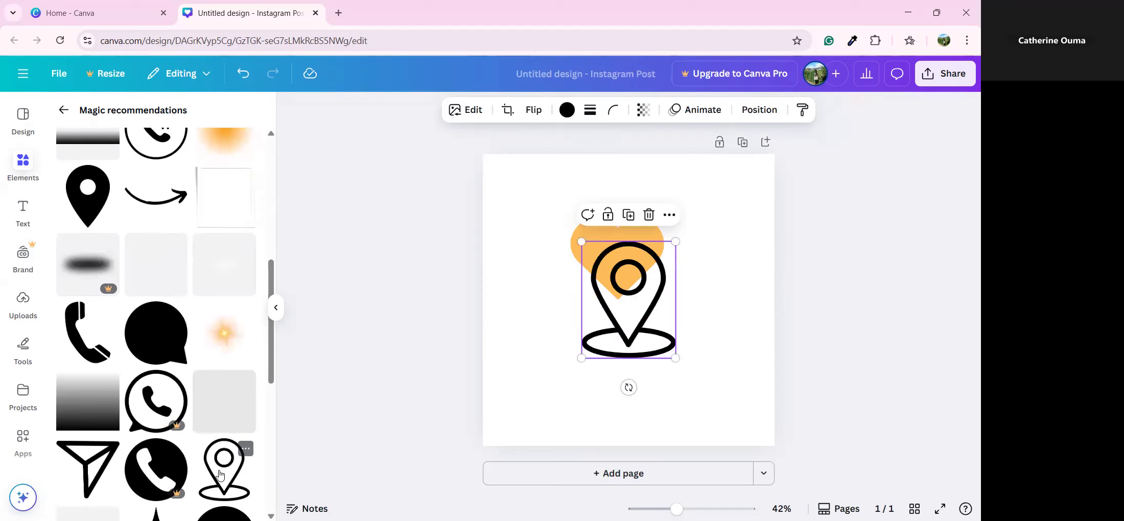
Move the location pin below the heart and shrink it to 80 × 100
left_click_drag(659, 271, 616, 329)
left_click_drag(632, 417, 578, 428)
left_click(615, 370)
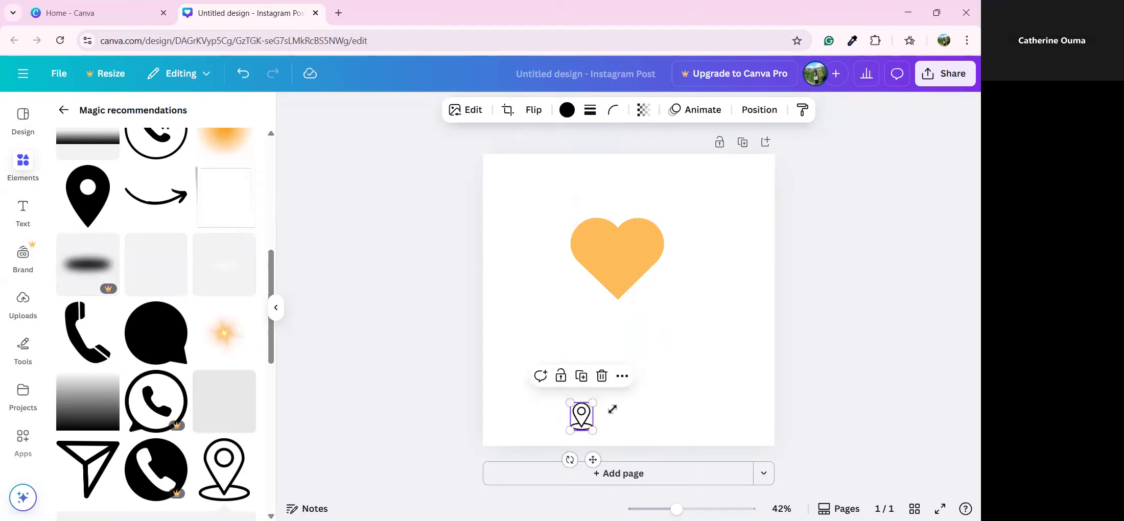
left_click(646, 418)
left_click(581, 429)
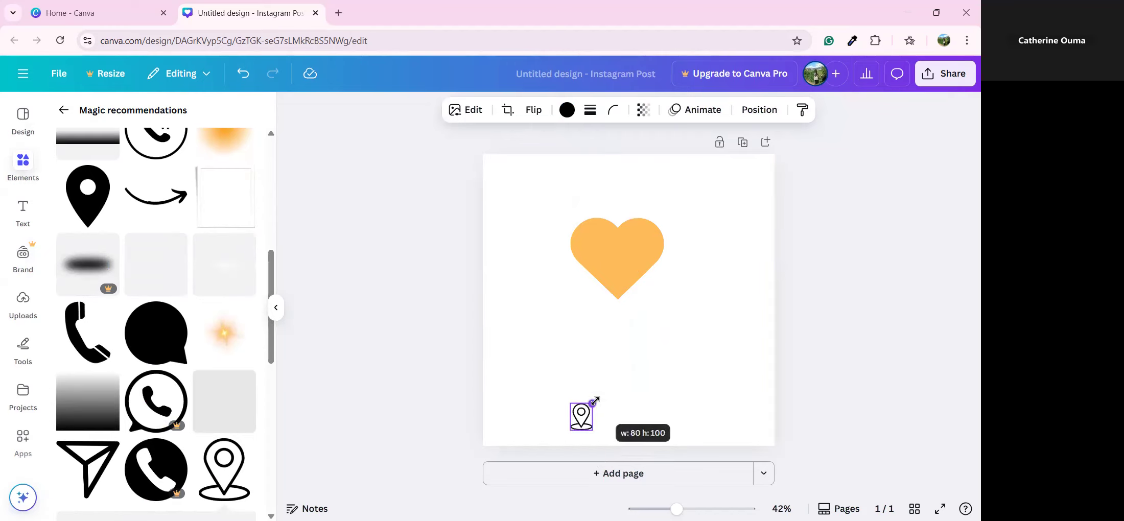
left_click(617, 417)
left_click(581, 415)
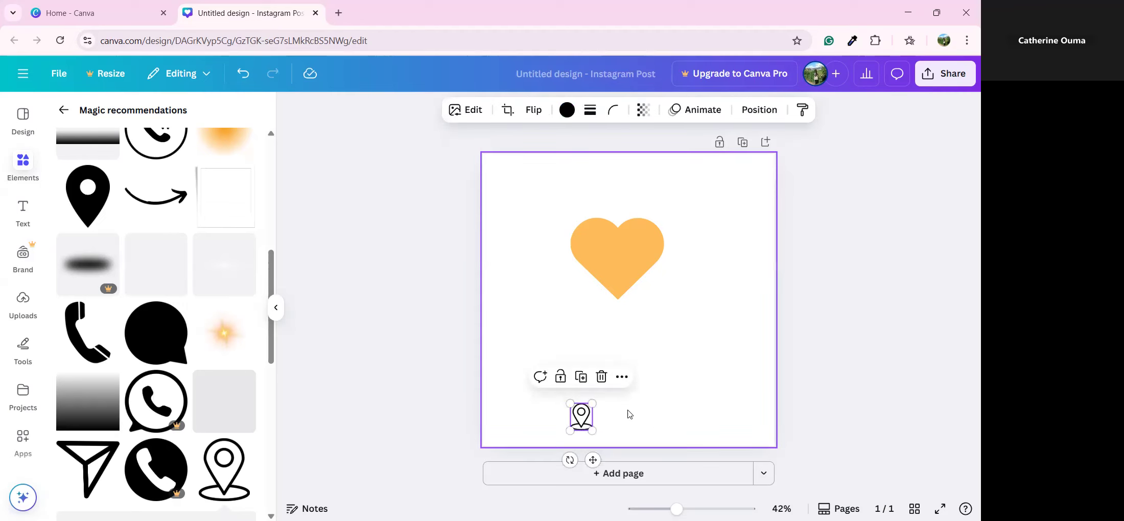
left_click(23, 210)
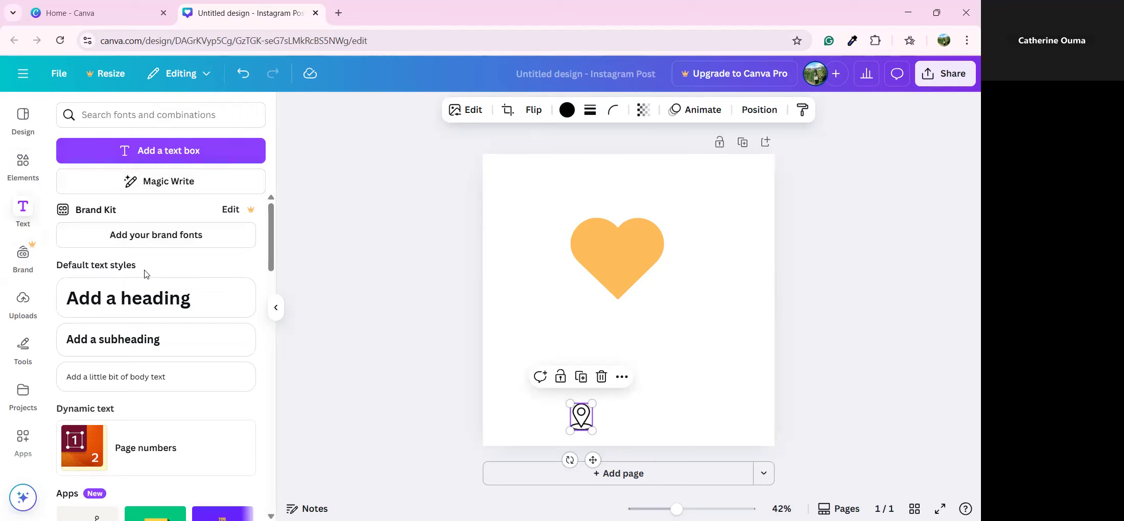
Add a subheading text box reading 'Valley Arcade Mall'
scroll(145, 274, "down", 5)
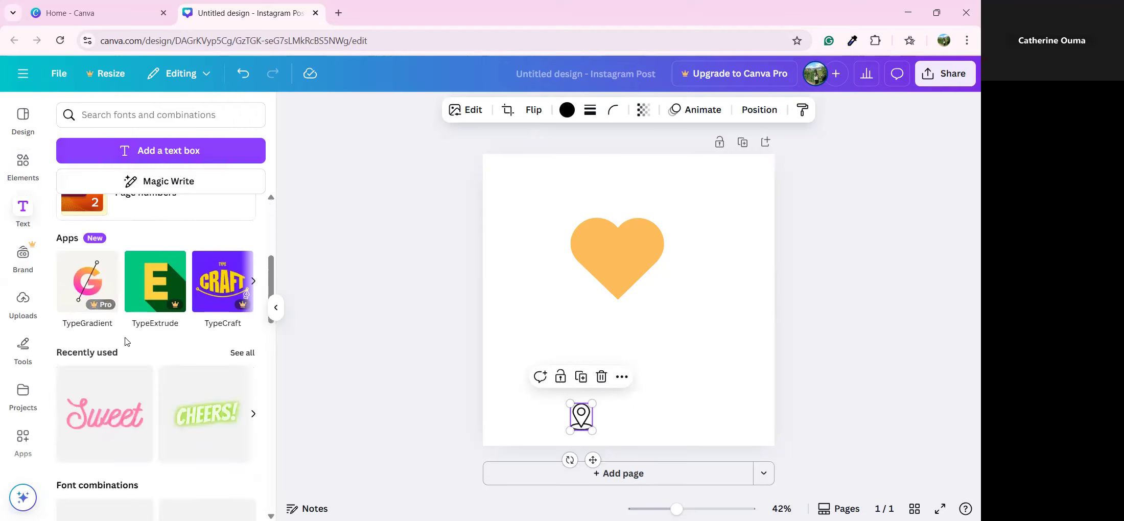
scroll(176, 395, "down", 3)
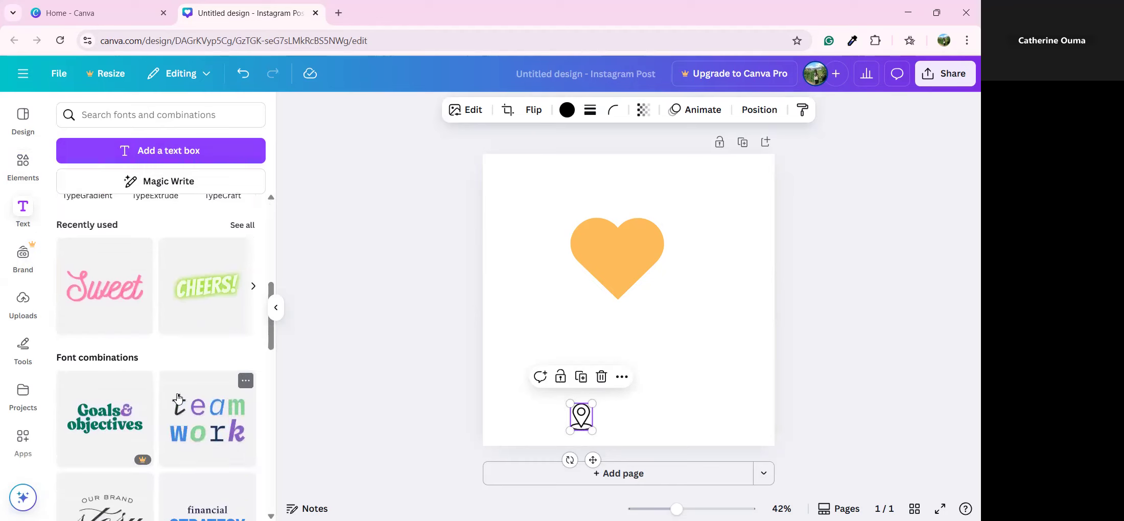
scroll(178, 398, "up", 4)
scroll(179, 397, "up", 2)
scroll(178, 396, "down", 4)
scroll(165, 378, "up", 1)
scroll(165, 378, "up", 6)
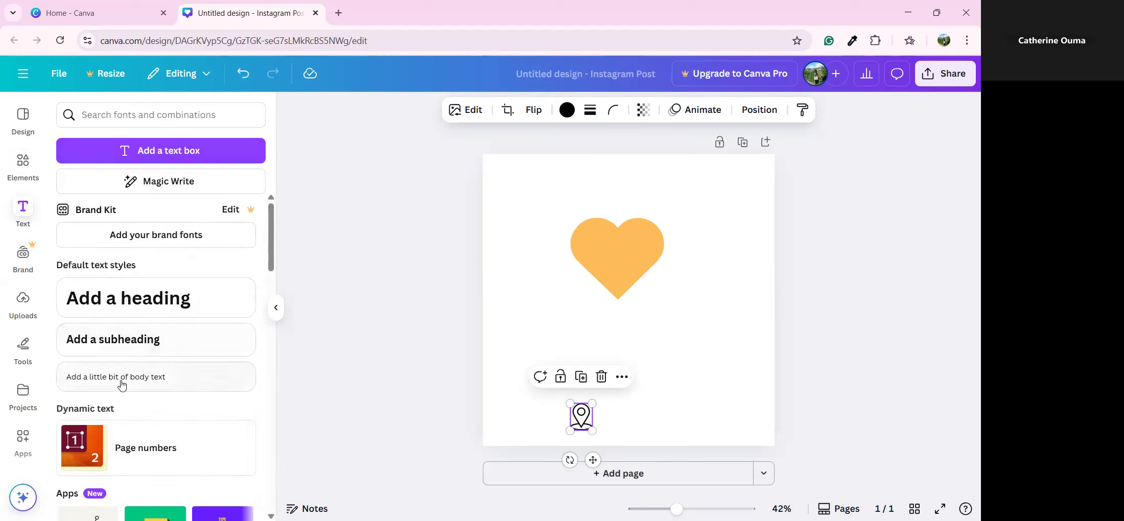
left_click(131, 335)
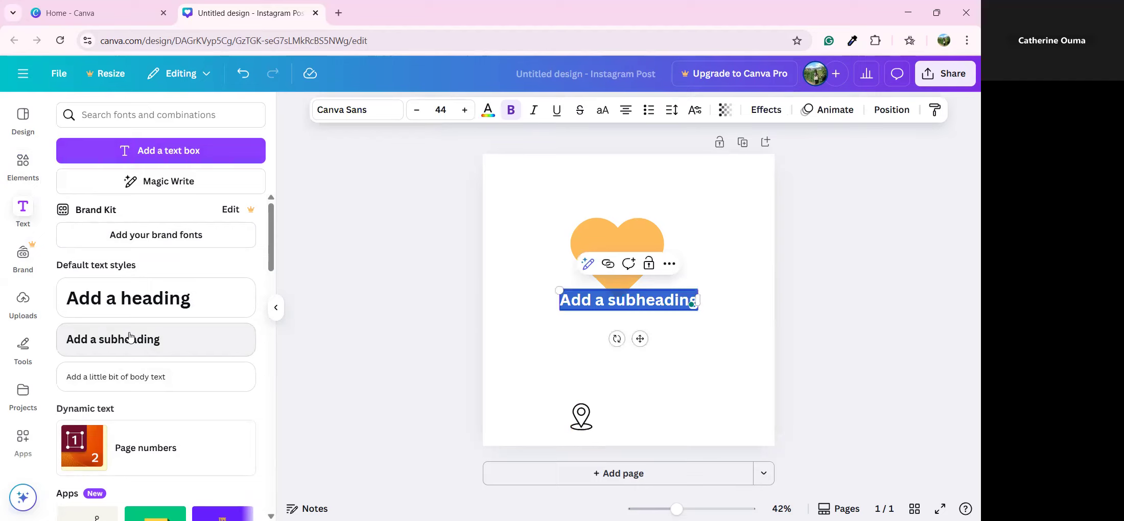
type("V")
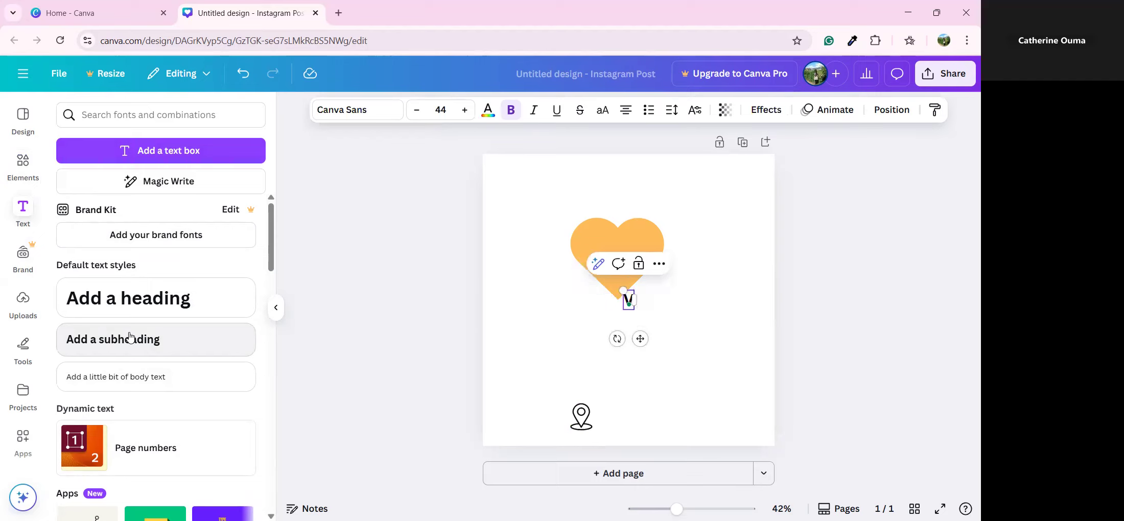
type("alley Arcagde")
key("BackSpace")
key("BackSpace")
key("BackSpace")
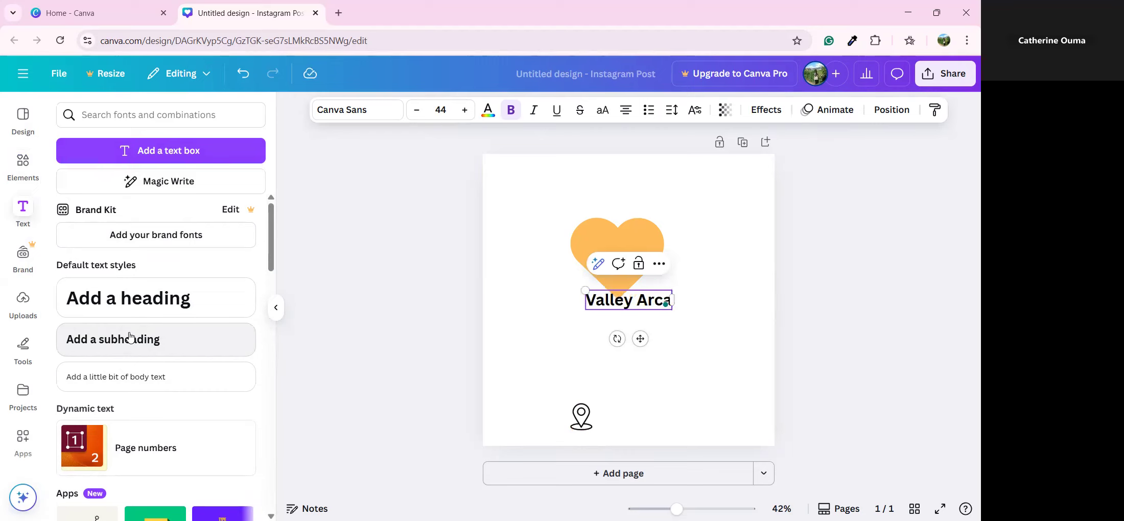
type("de Mall")
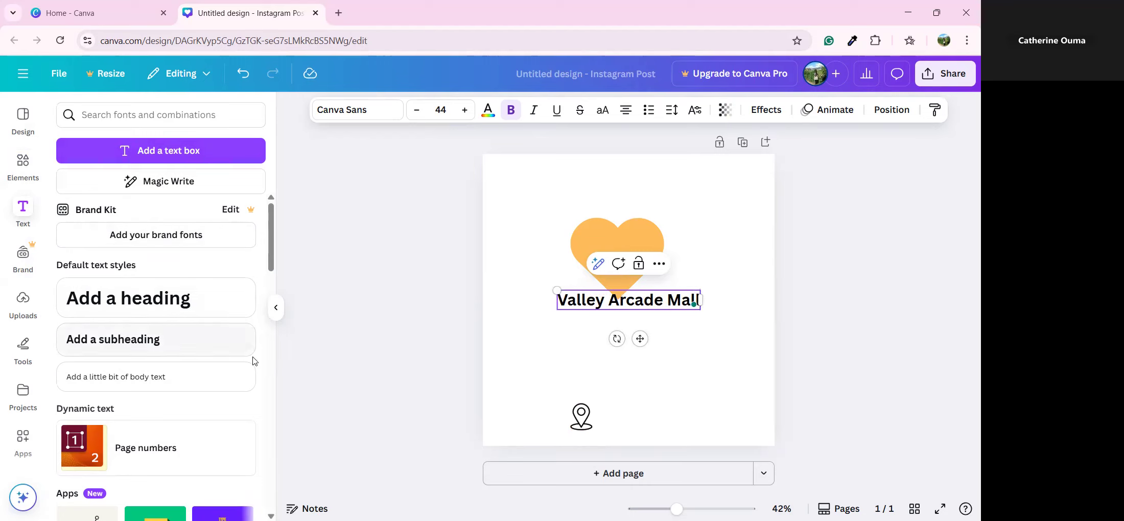
left_click(595, 329)
Reduce the Valley Arcade Mall text to size 42 and move it beside the location pin
left_click(589, 311)
left_click(589, 309)
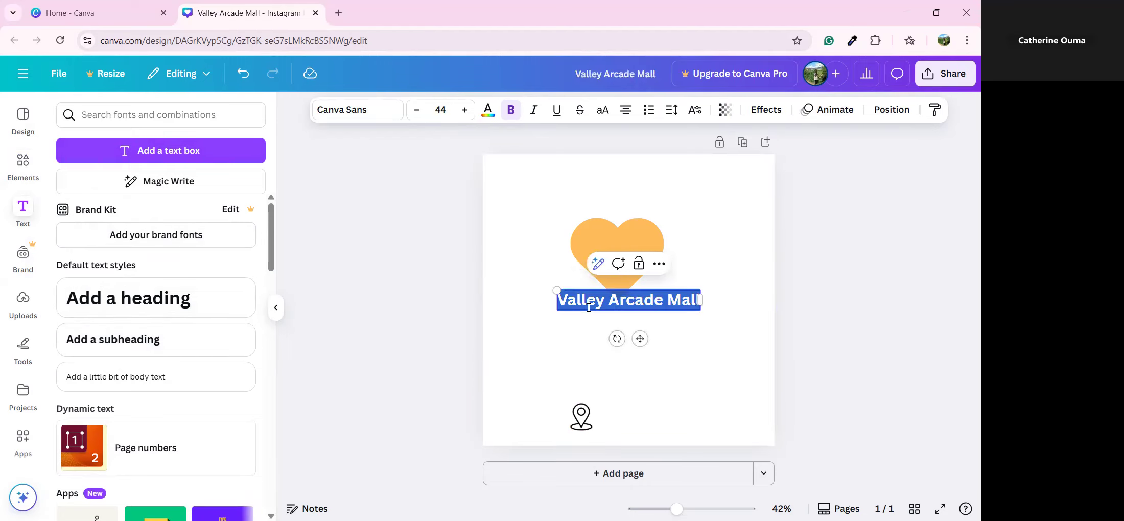
left_click(419, 115)
left_click(420, 117)
left_click(420, 118)
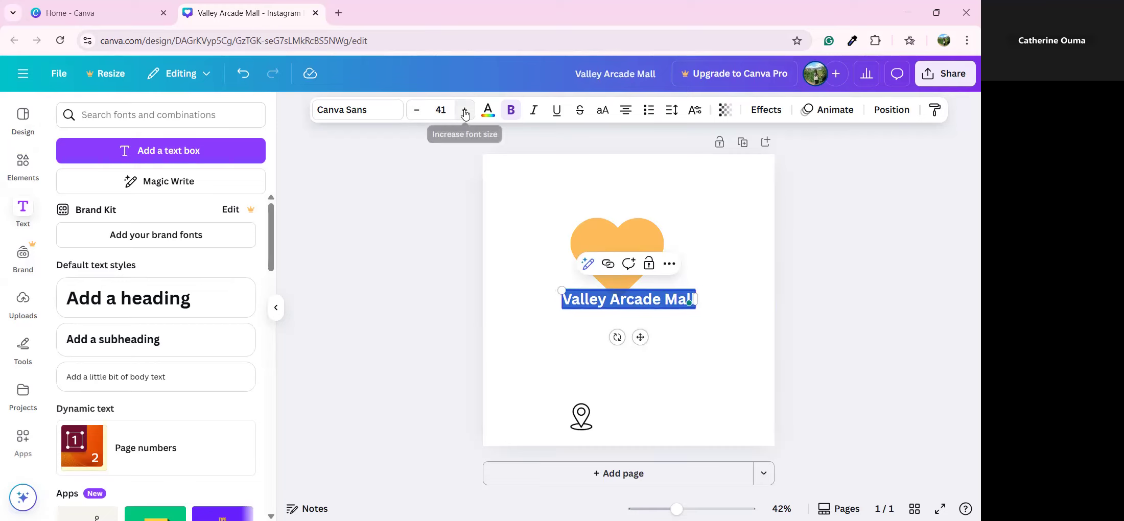
left_click(522, 384)
left_click_drag(601, 302, 644, 409)
left_click(602, 364)
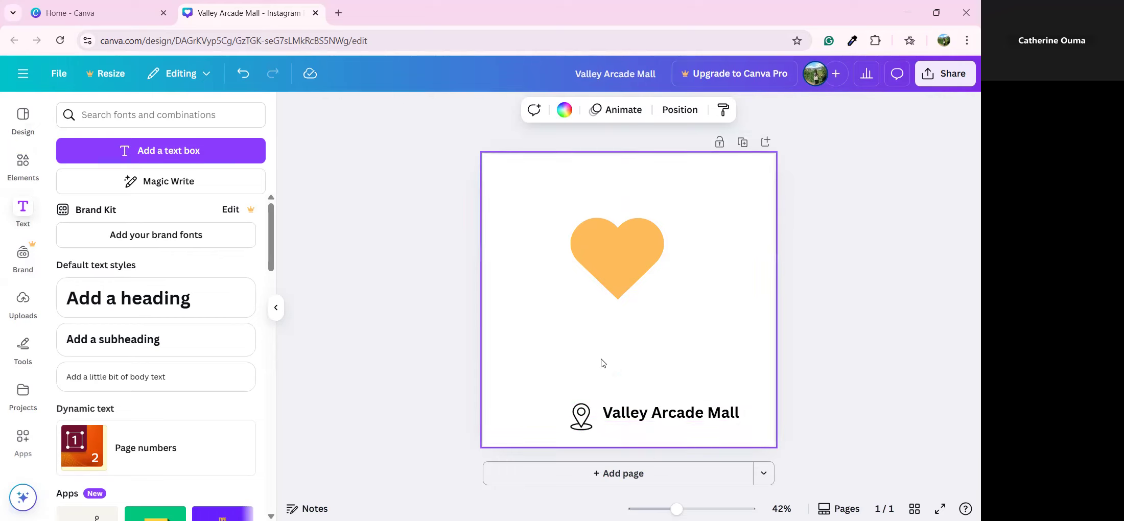
left_click(636, 409)
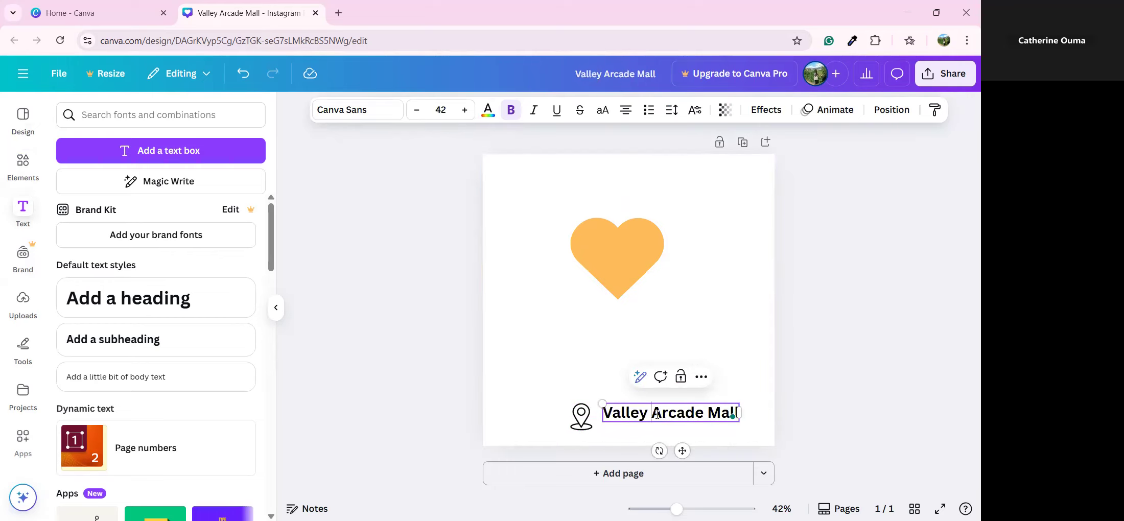
key("ctrl+a")
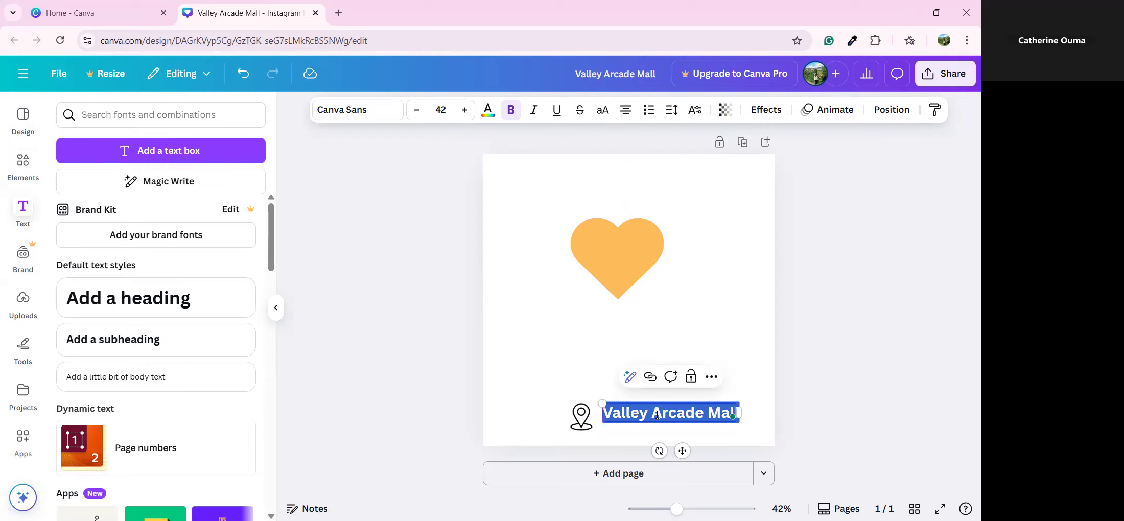
Colour the Valley Arcade Mall text green after trying cyan and orange, nudging it slightly right
left_click(487, 111)
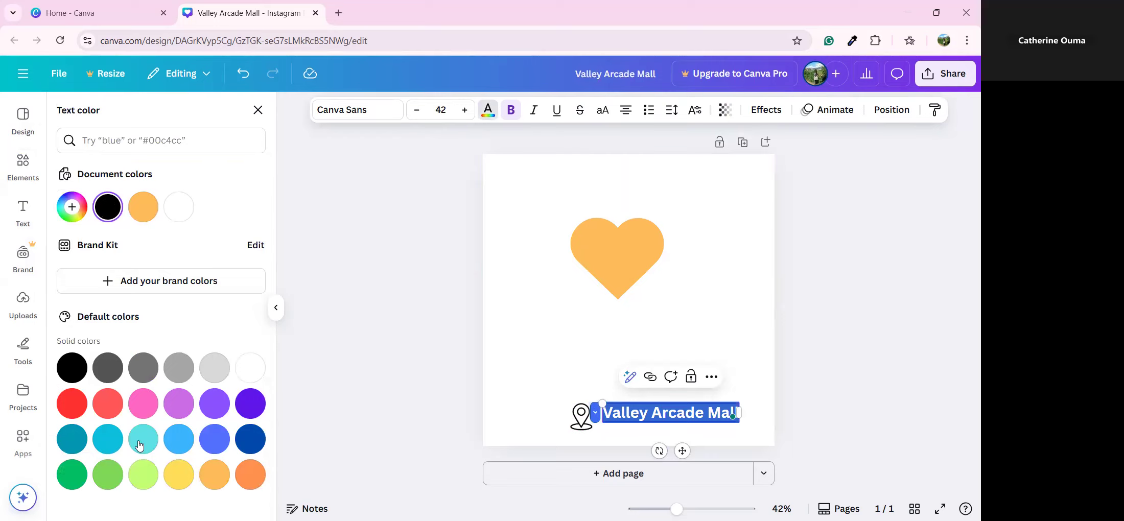
left_click(109, 441)
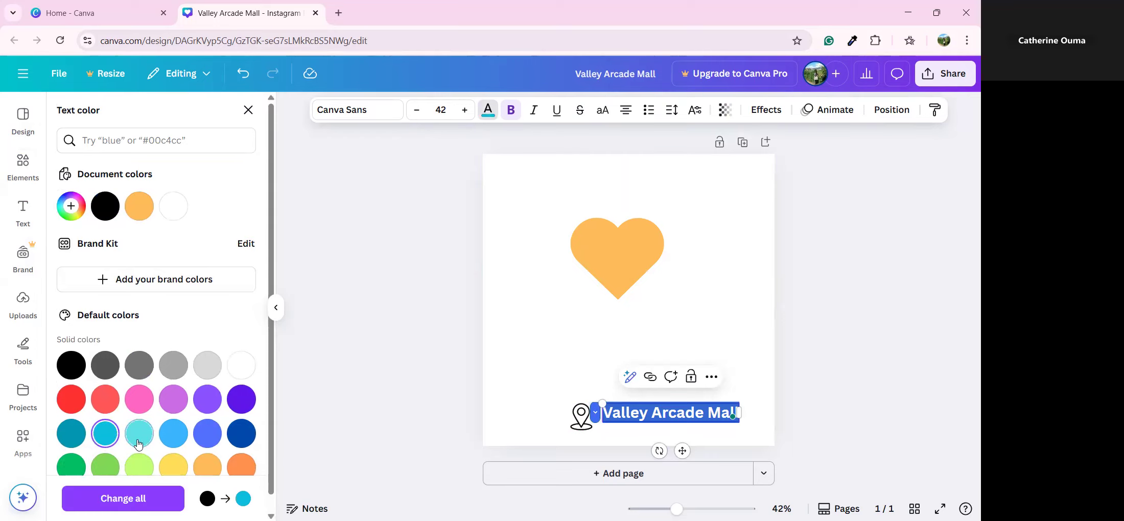
left_click(238, 469)
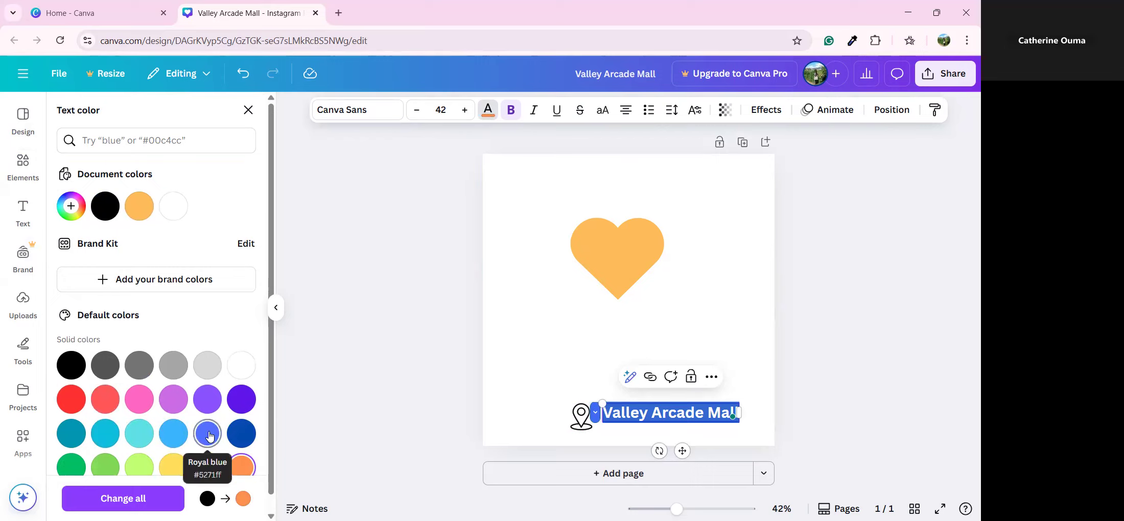
scroll(207, 433, "down", 1)
left_click(77, 449)
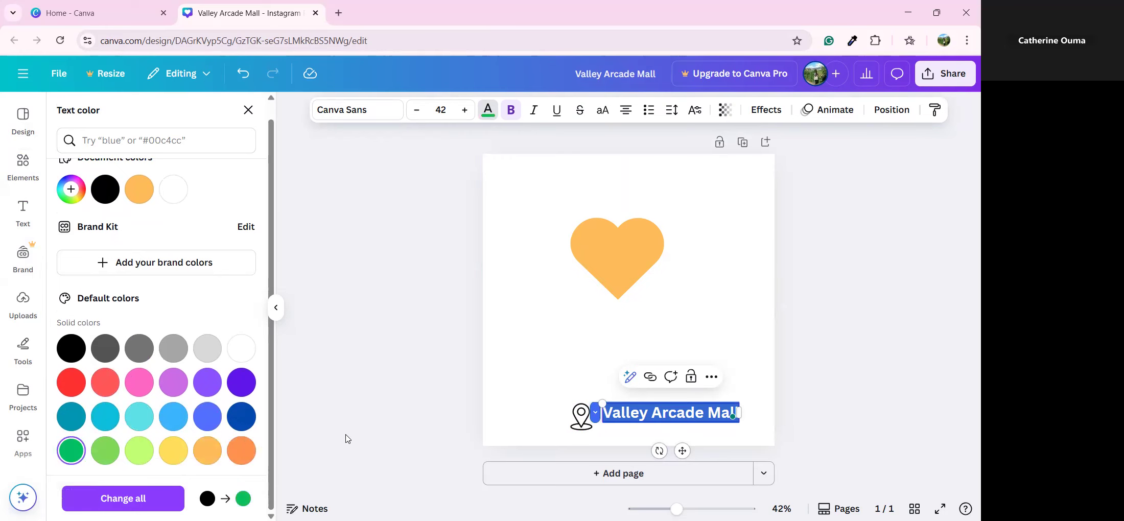
left_click(590, 339)
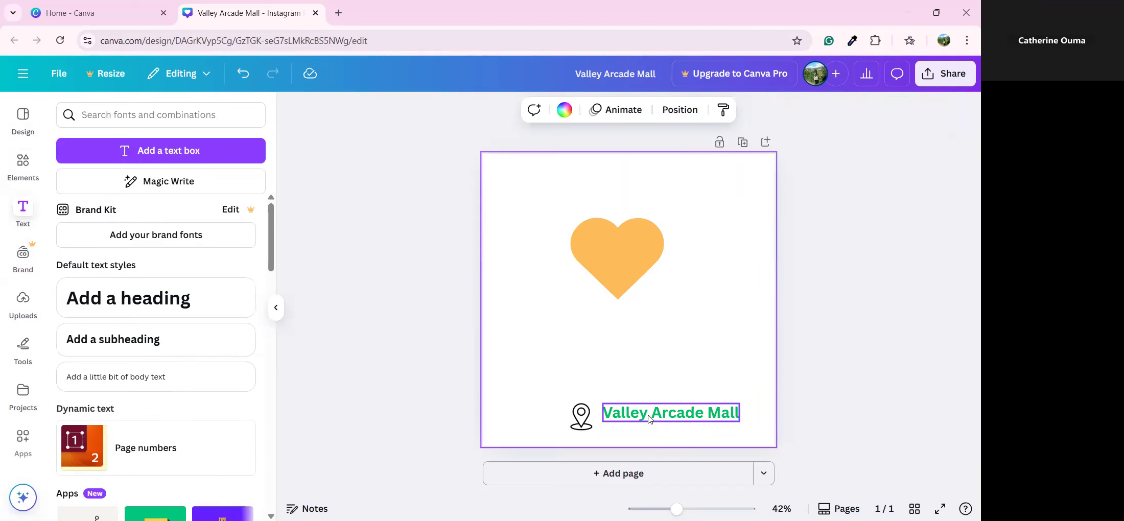
left_click_drag(647, 416, 648, 416)
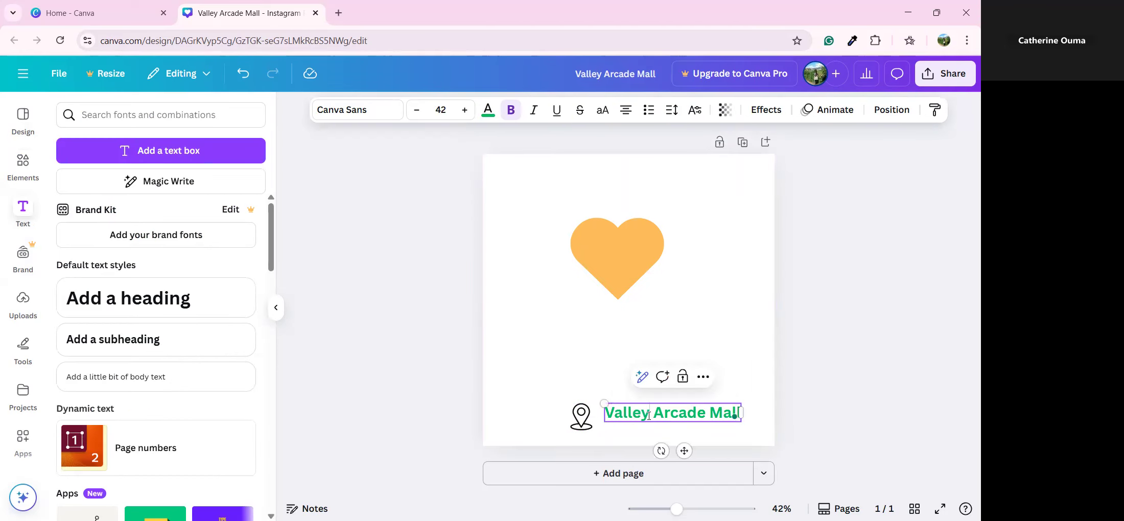
Change the Valley Arcade Mall text font to TT Norms
double_click(622, 410)
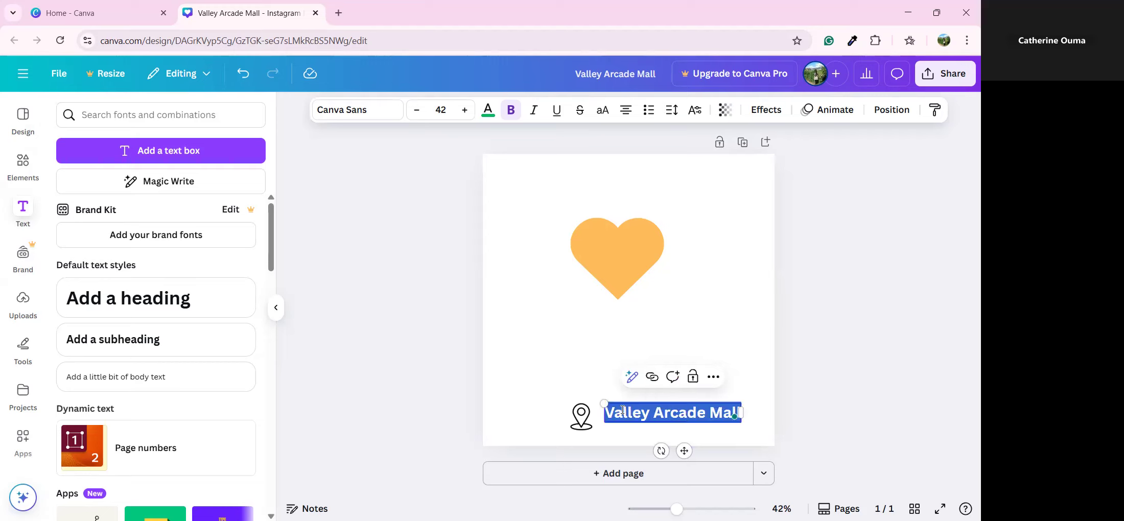
left_click(376, 113)
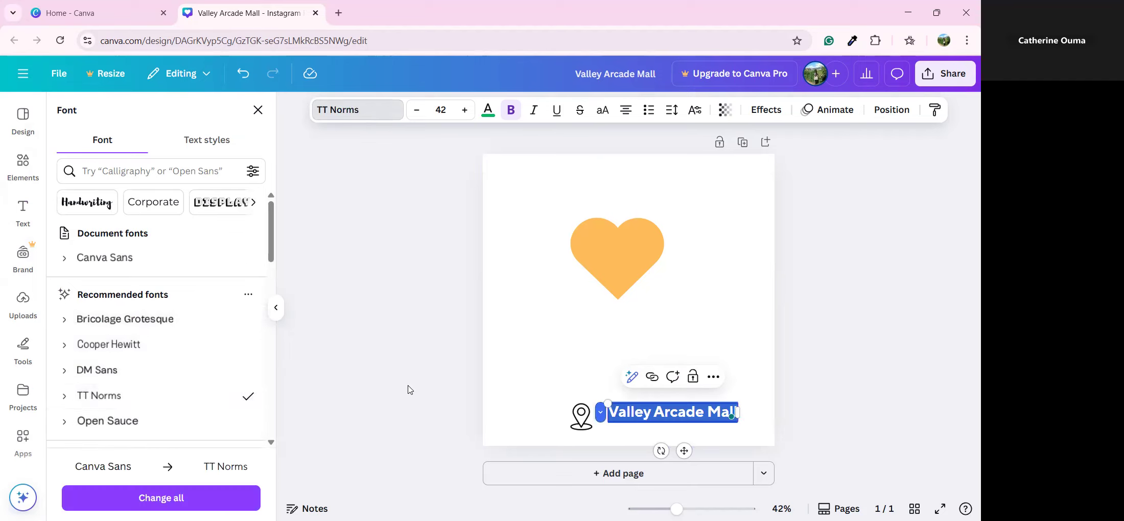
left_click(499, 399)
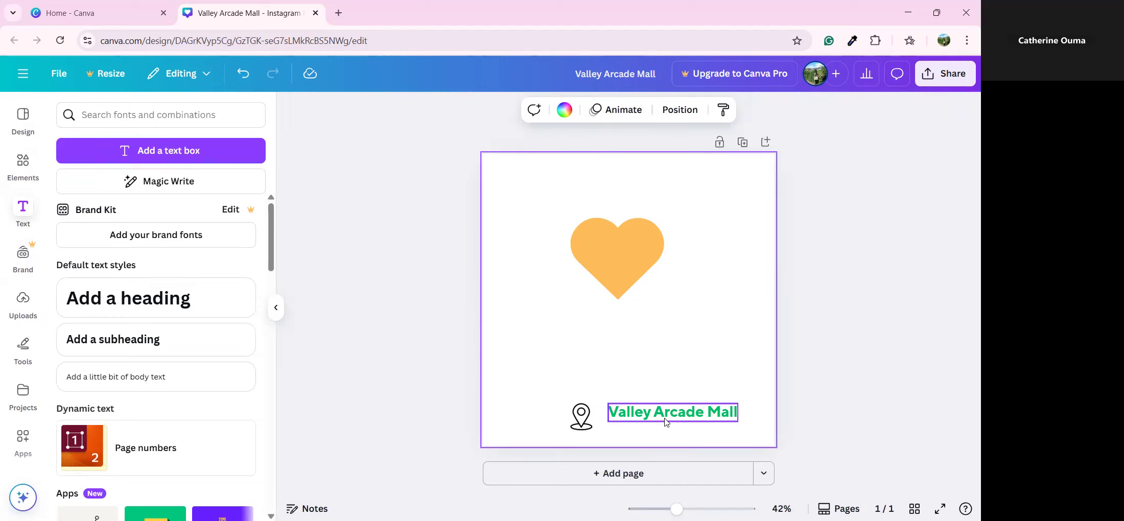
left_click(666, 421)
left_click(651, 416)
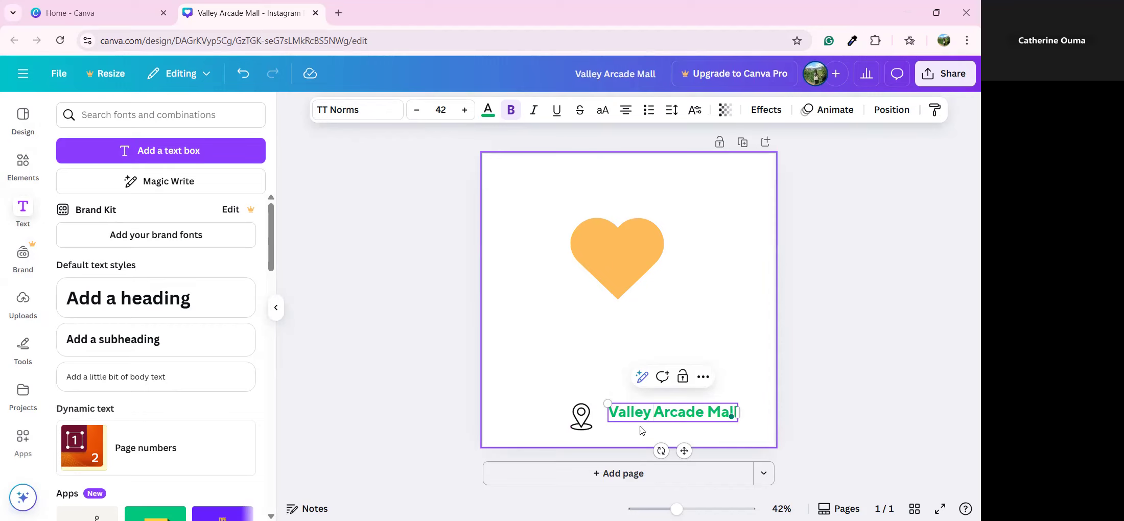
left_click(549, 346)
Move the green heading to the top of the post above the heart
left_click_drag(733, 411, 663, 183)
left_click(698, 194)
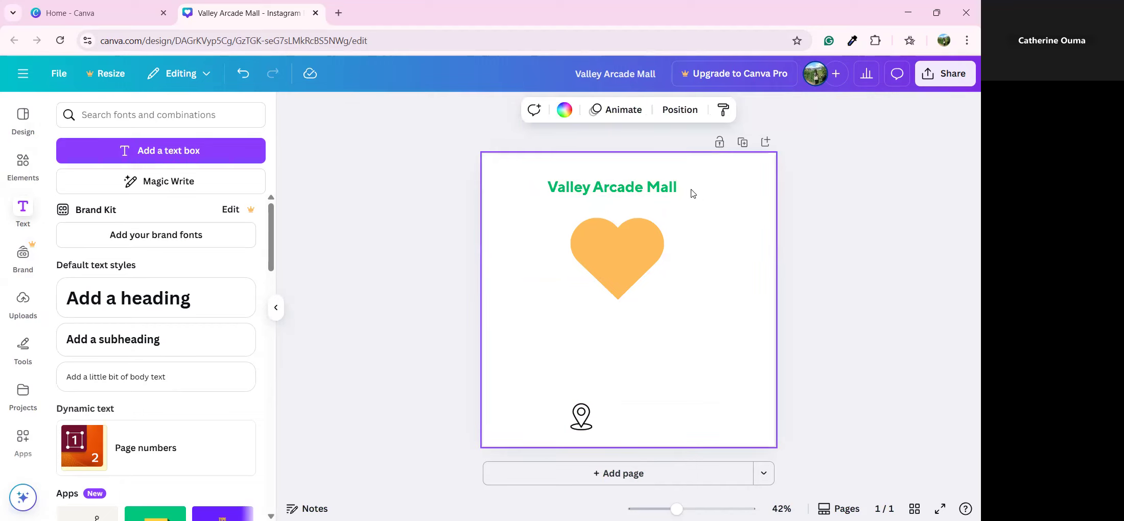
left_click(664, 186)
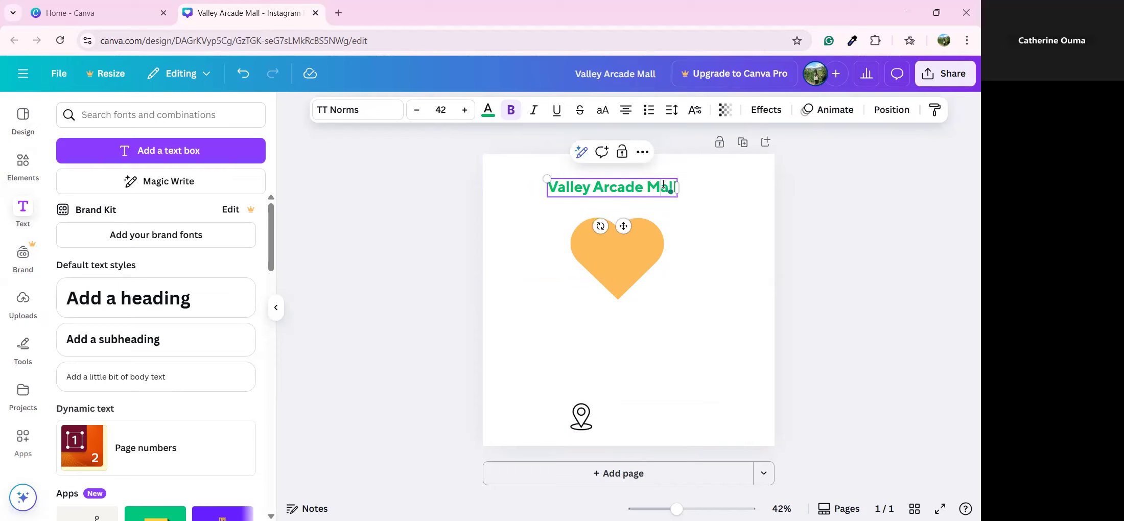
left_click(663, 184)
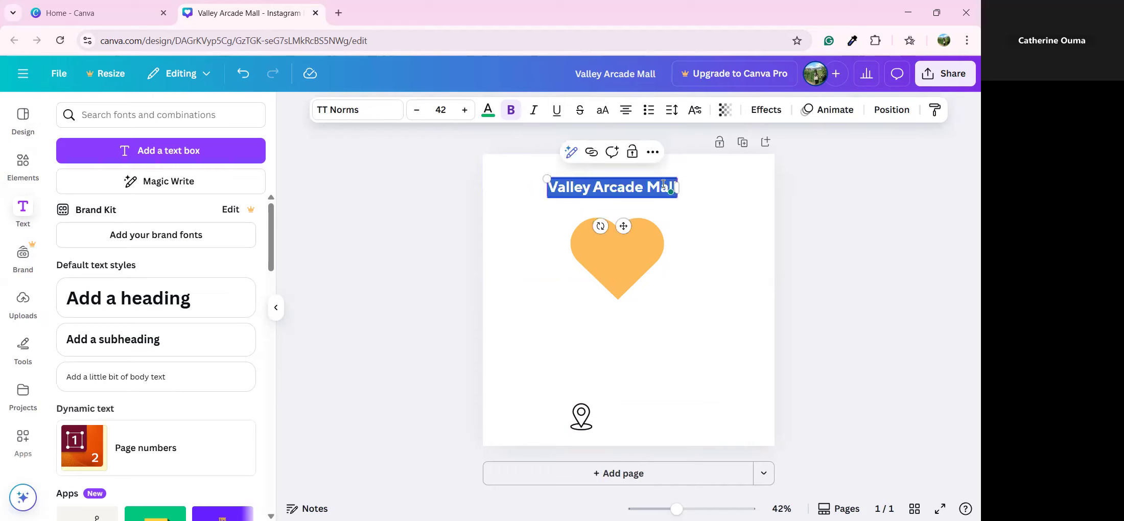
Apply a peach Shadow effect to the heading after trying Glitch
left_click(770, 109)
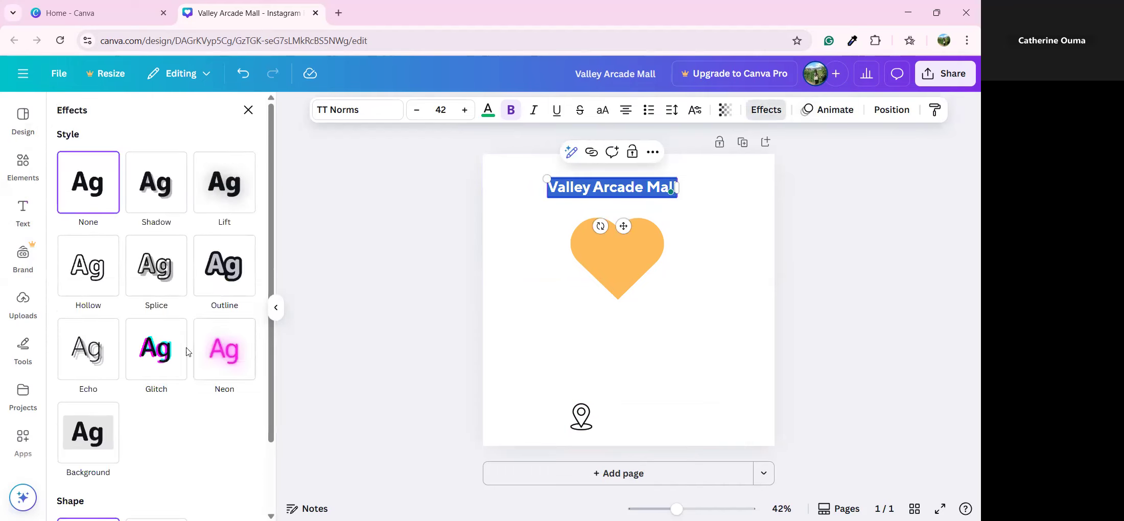
scroll(174, 337, "down", 1)
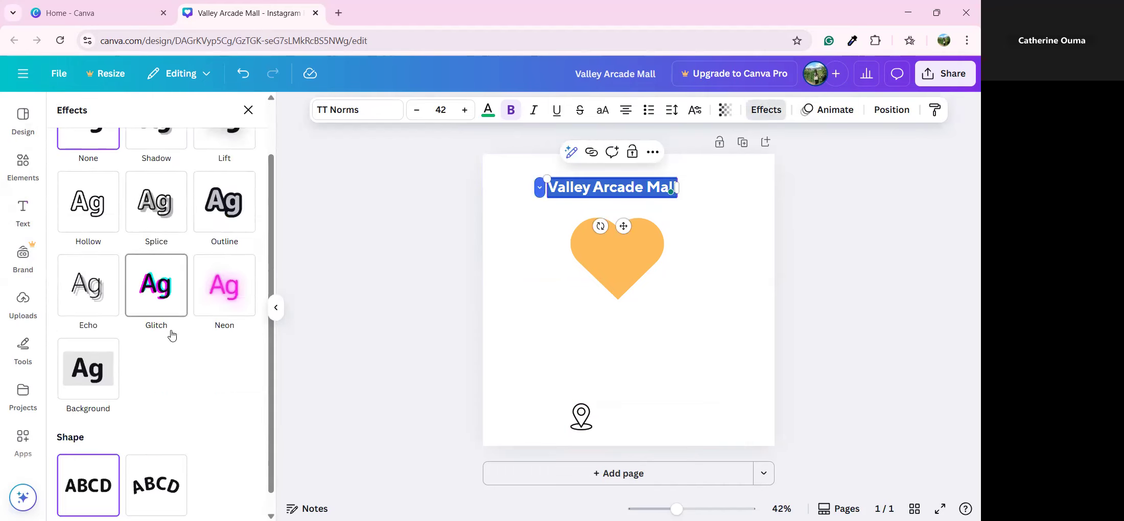
left_click(157, 301)
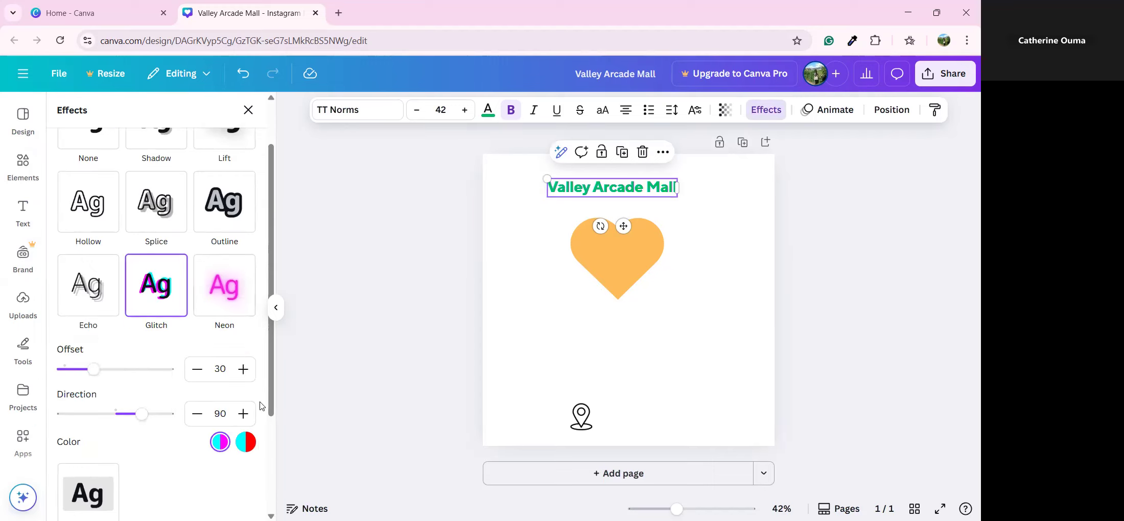
scroll(245, 366, "down", 1)
scroll(153, 219, "up", 2)
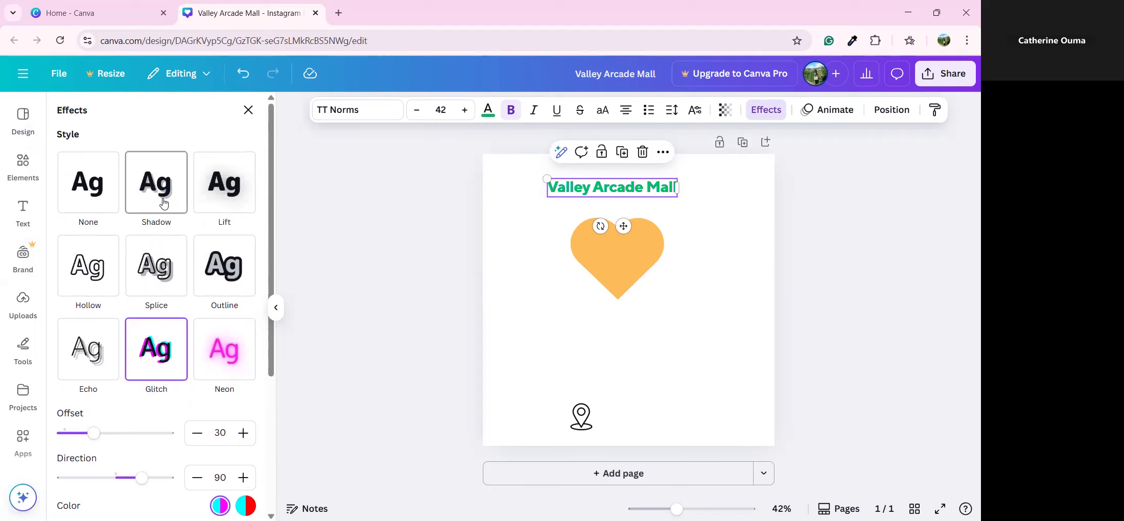
left_click(163, 202)
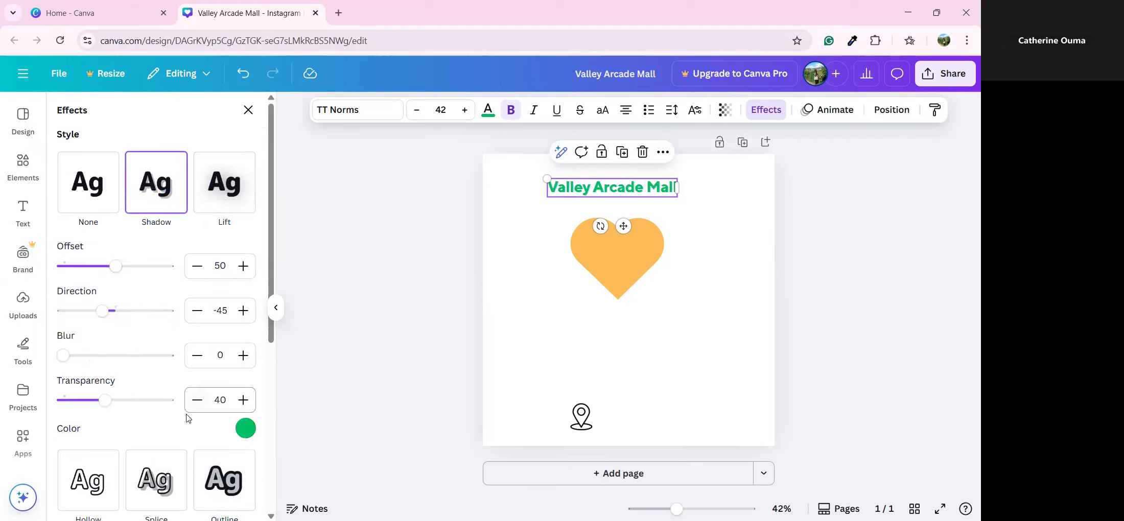
left_click(244, 429)
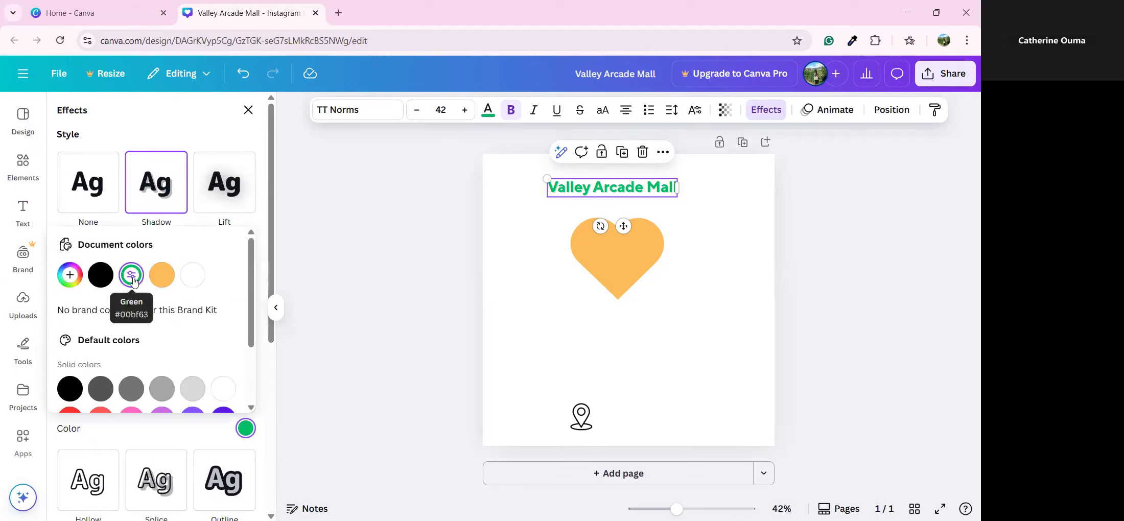
left_click(161, 276)
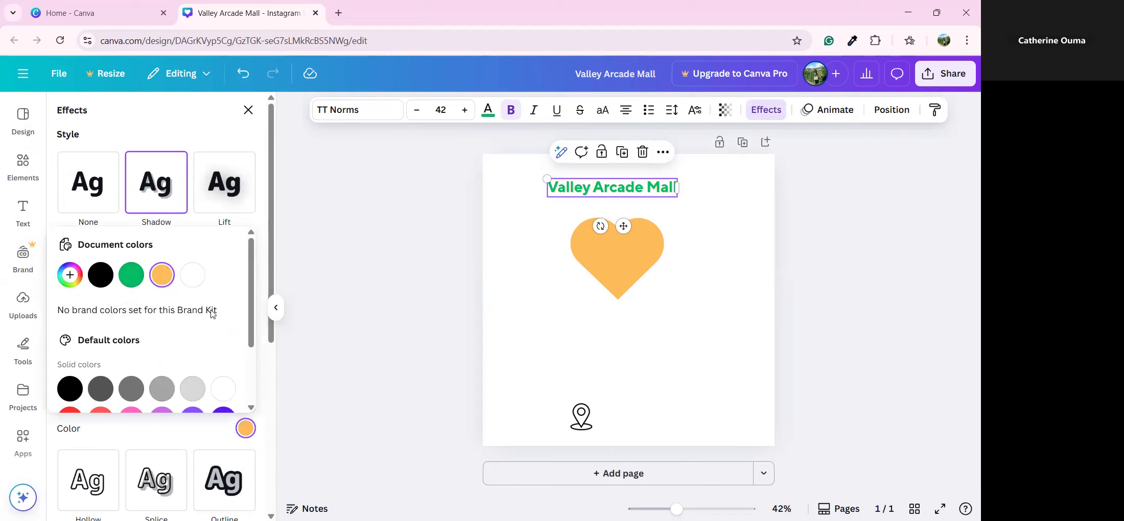
scroll(211, 312, "down", 2)
scroll(238, 295, "up", 2)
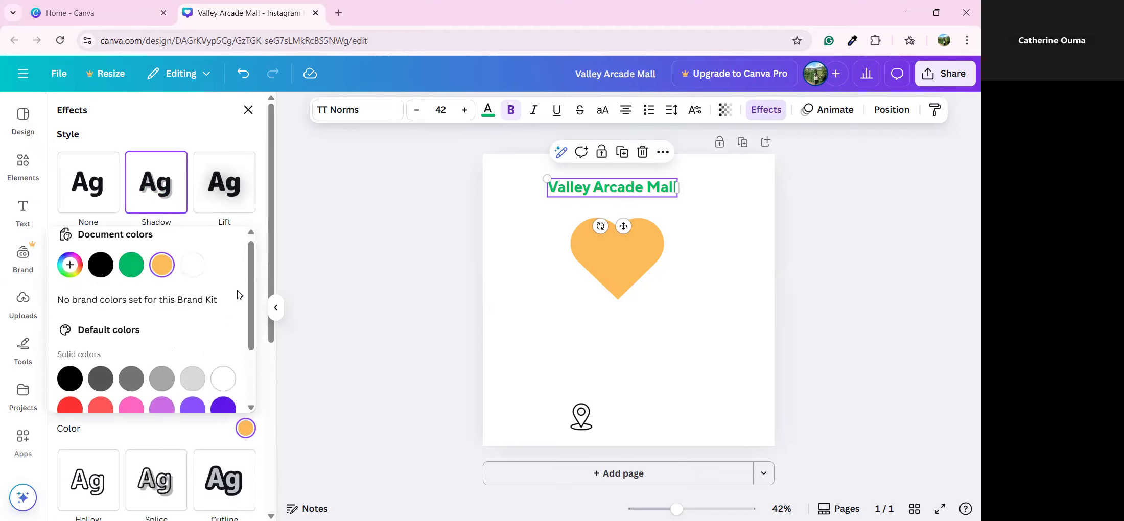
left_click(362, 263)
Experiment with shadow transparency and blur, leaving transparency at 0 and blur at 0
left_click(623, 187)
left_click(765, 110)
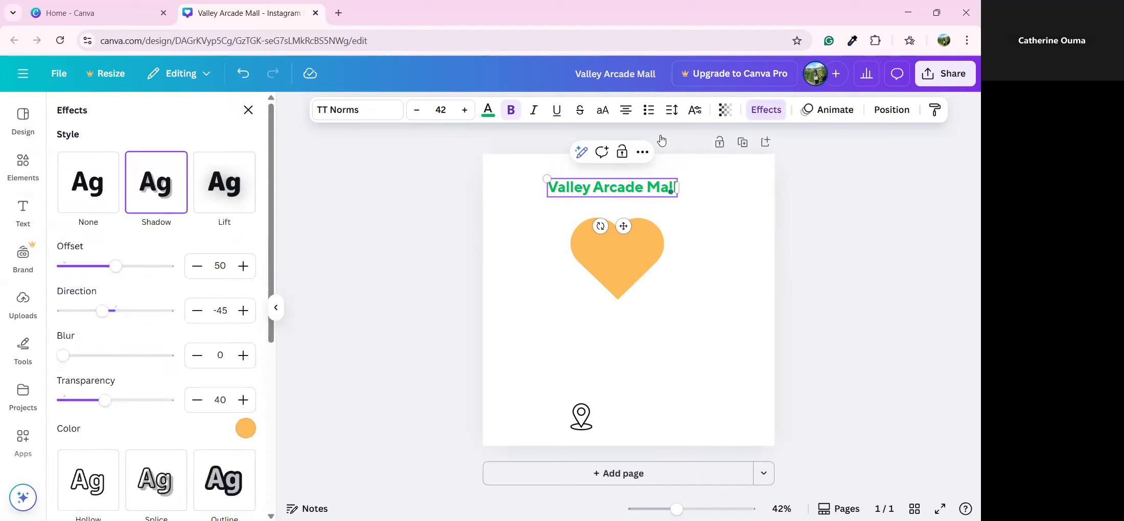
left_click_drag(109, 403, 180, 425)
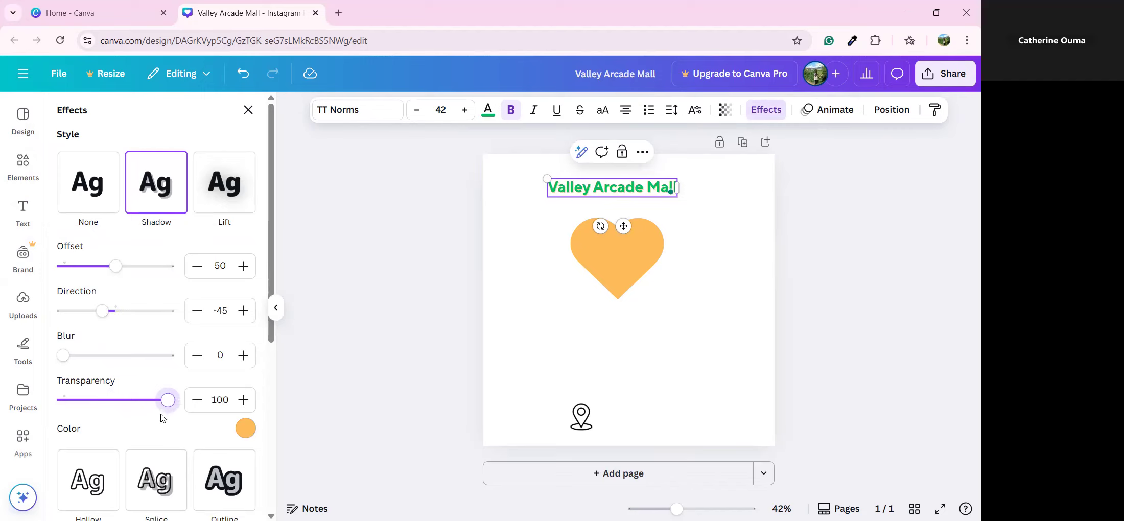
left_click_drag(60, 361, 44, 381)
left_click_drag(171, 405, 46, 393)
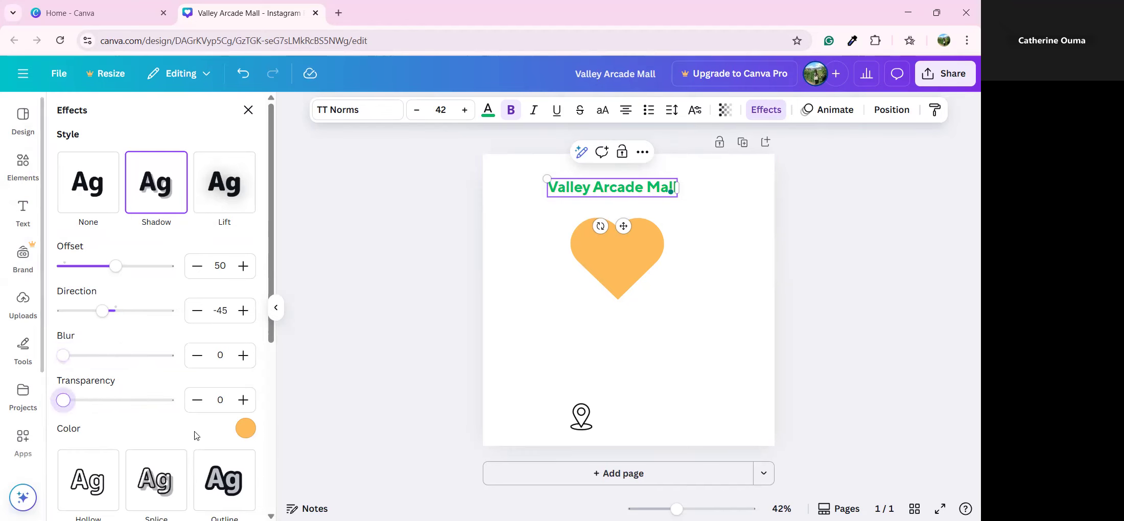
left_click(421, 173)
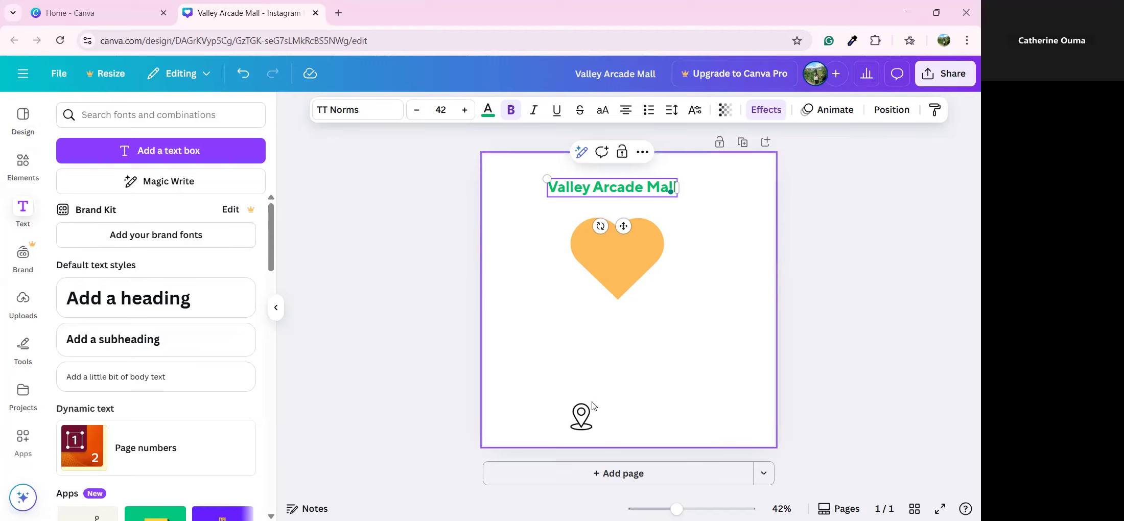
Delete the location pin icon
left_click(591, 423)
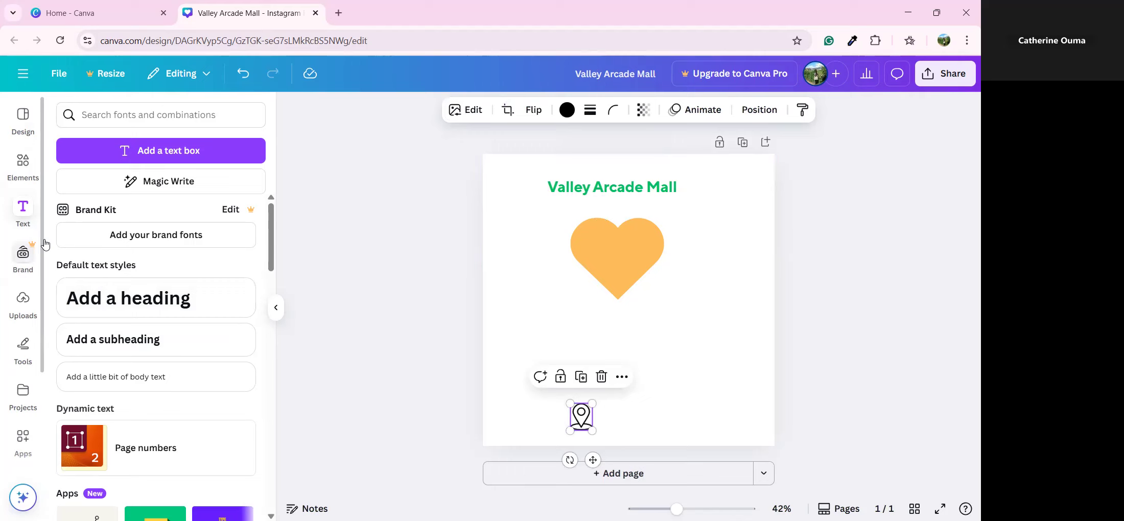
left_click(23, 163)
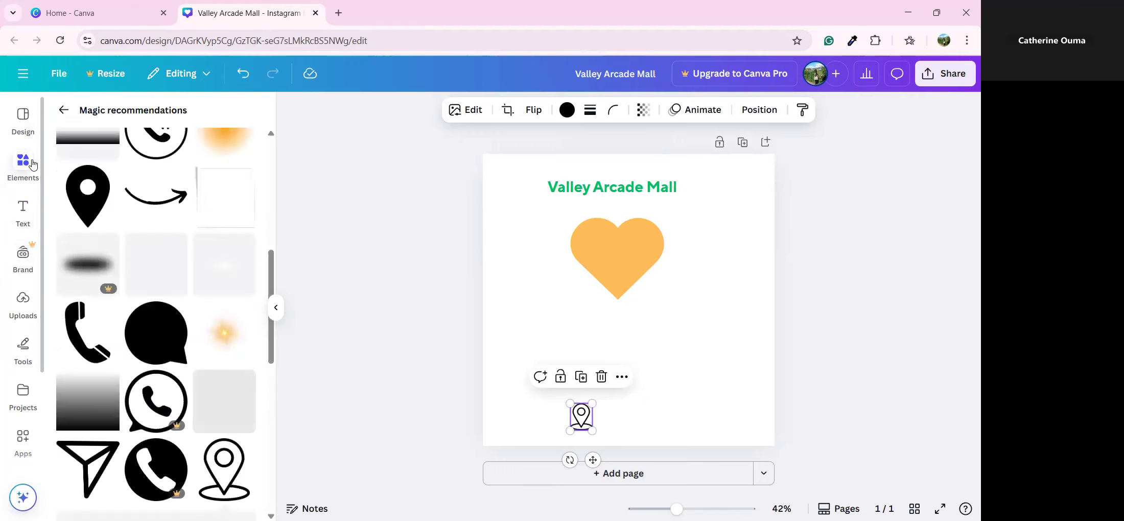
scroll(168, 313, "down", 5)
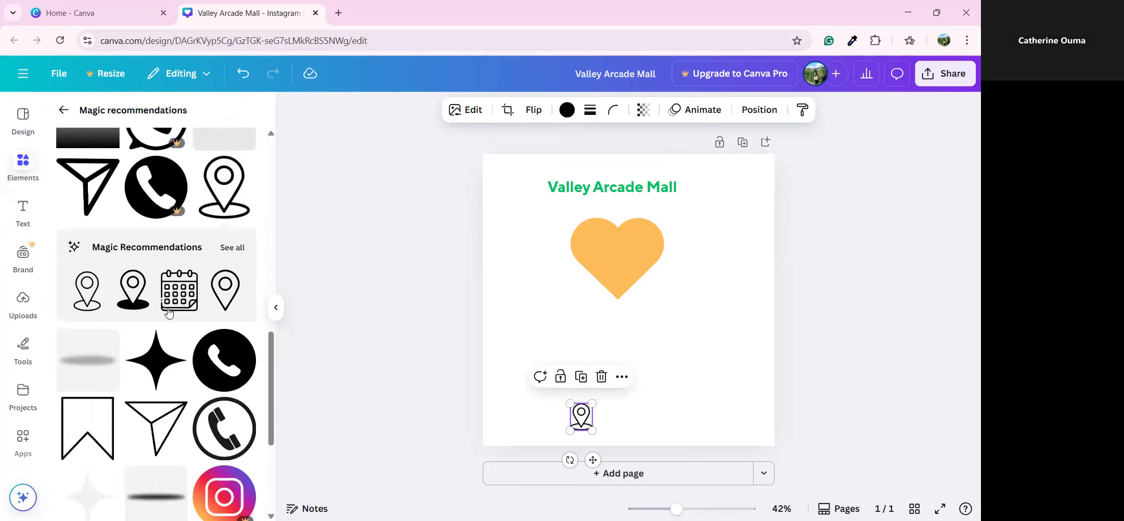
scroll(168, 313, "down", 3)
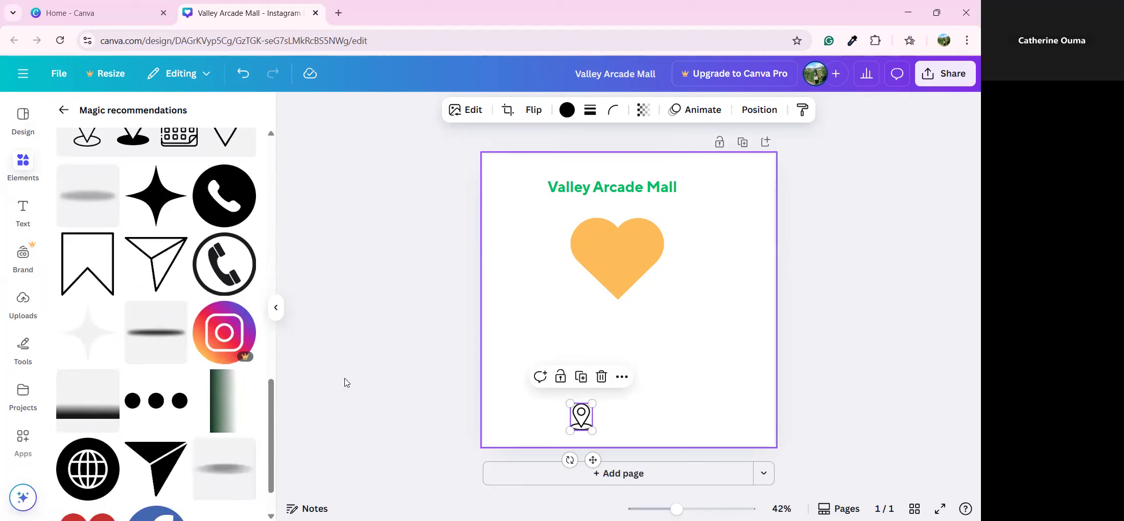
left_click(629, 276)
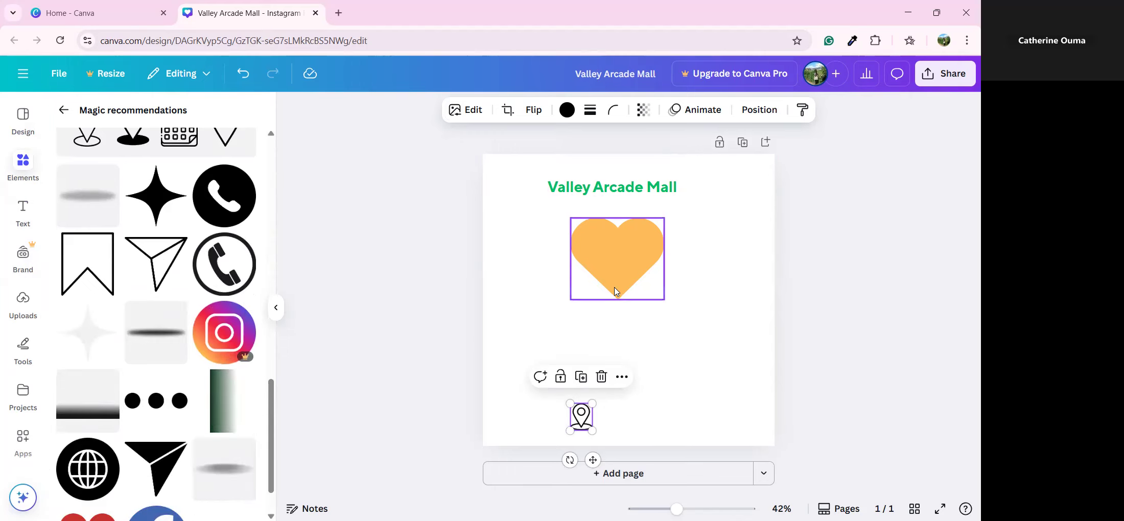
left_click_drag(585, 432, 580, 427)
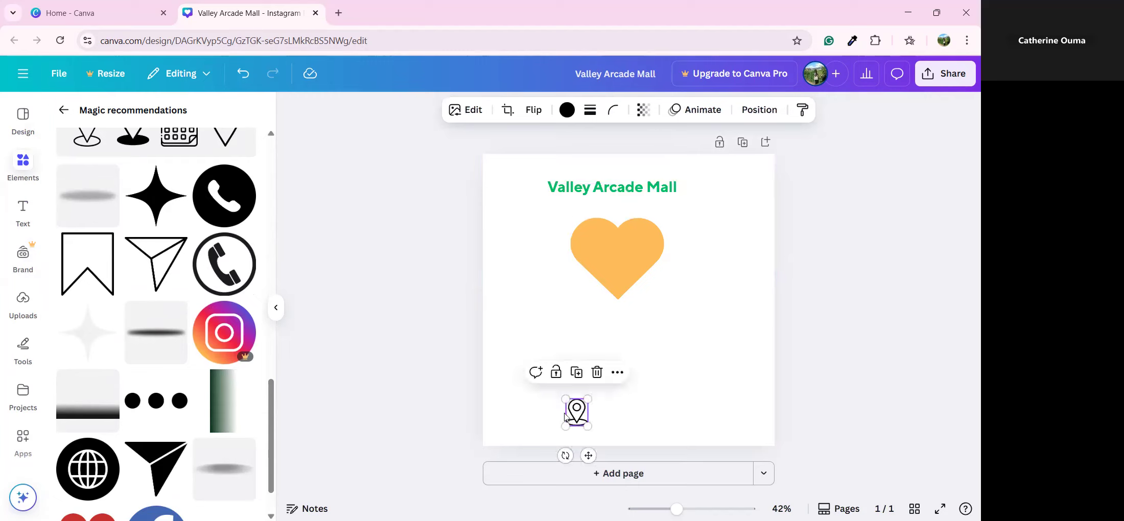
left_click(596, 373)
Delete the Valley Arcade Mall title and the orange heart
left_click(656, 187)
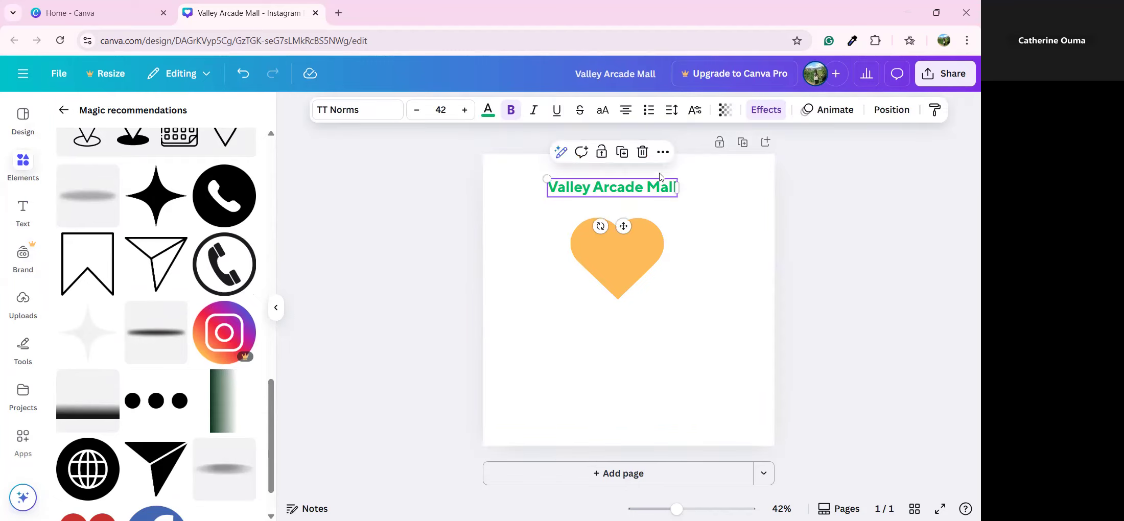
left_click(643, 152)
left_click(618, 245)
left_click(638, 192)
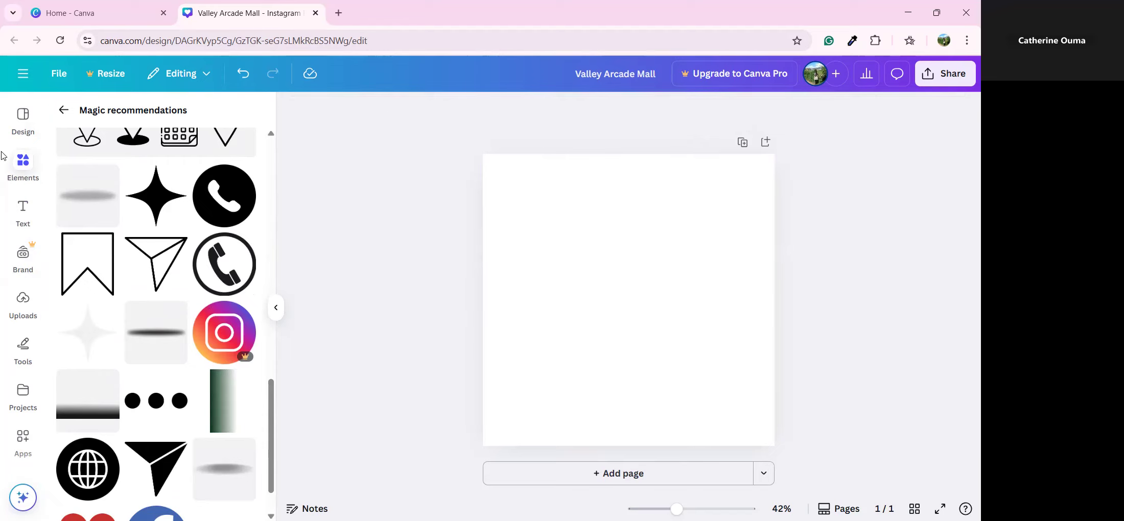
left_click(25, 171)
scroll(102, 228, "up", 8)
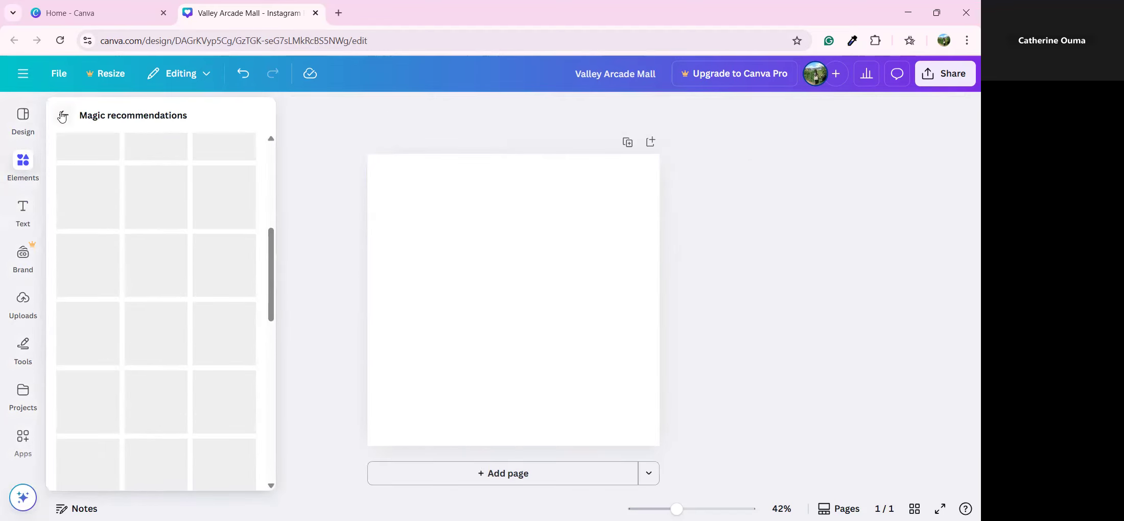
Add a clicking-arrow sticker and an orange drink sticker from Stickers
left_click(62, 117)
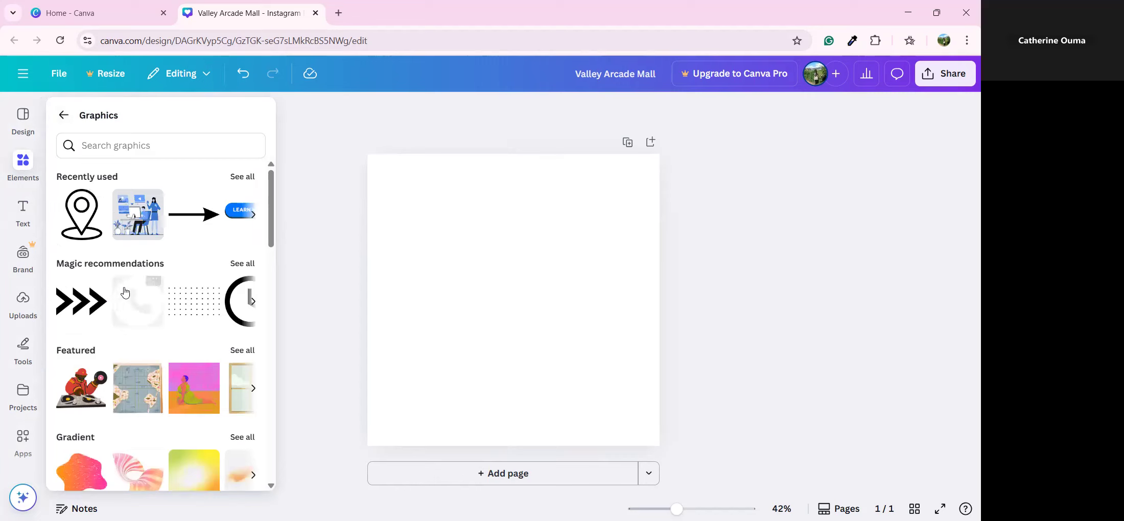
scroll(100, 271, "down", 3)
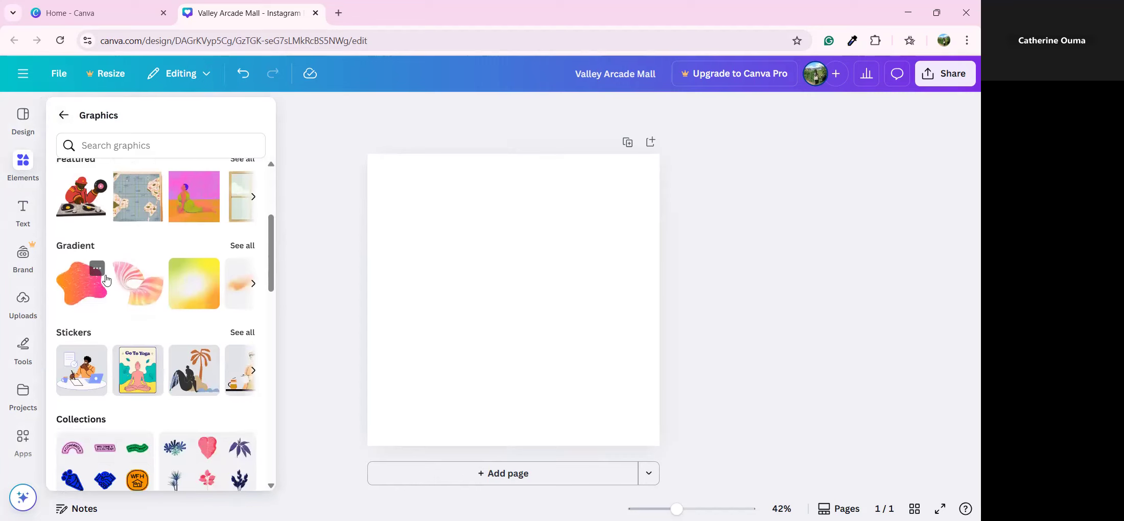
scroll(106, 280, "down", 1)
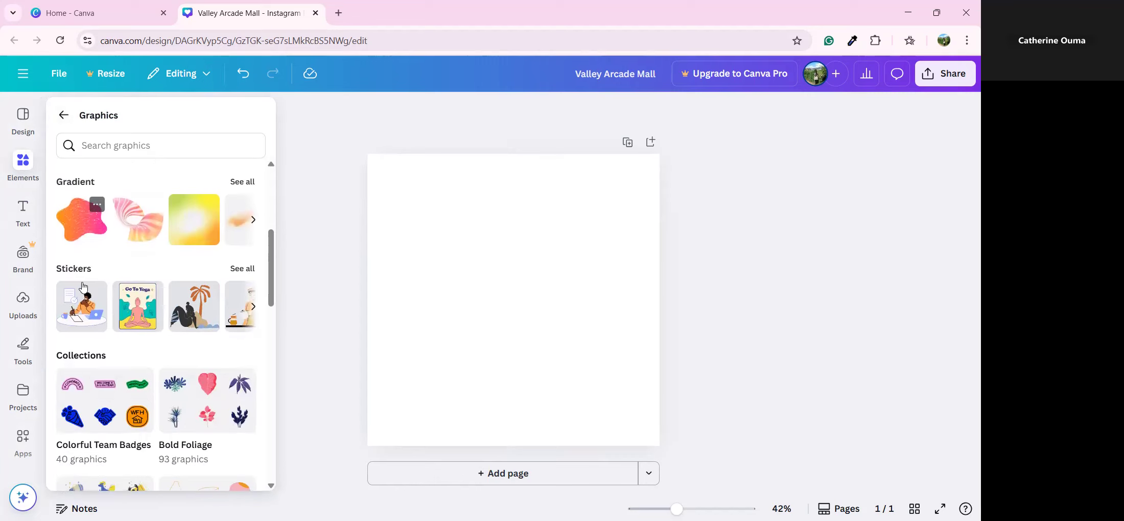
left_click(239, 269)
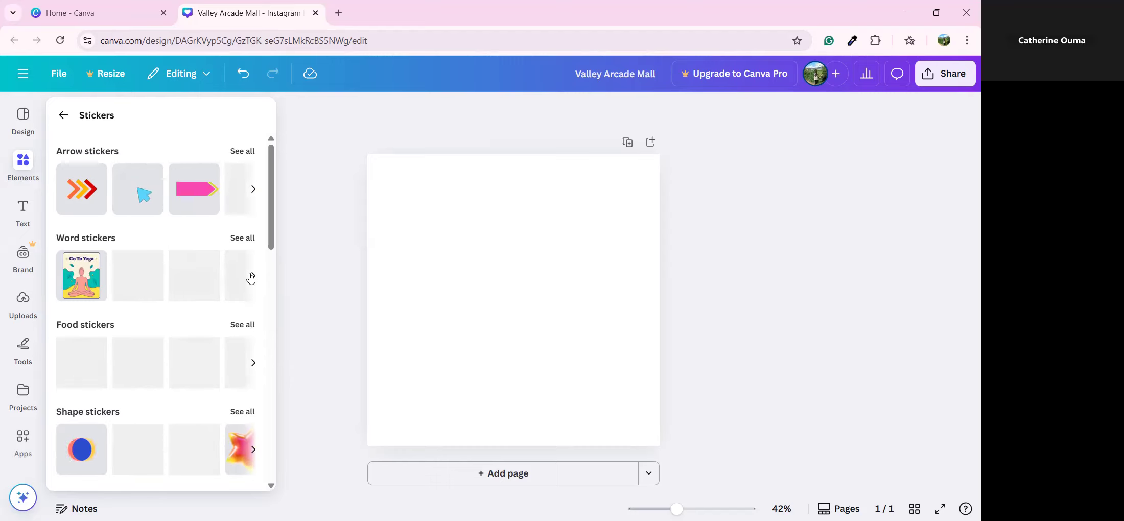
left_click(143, 203)
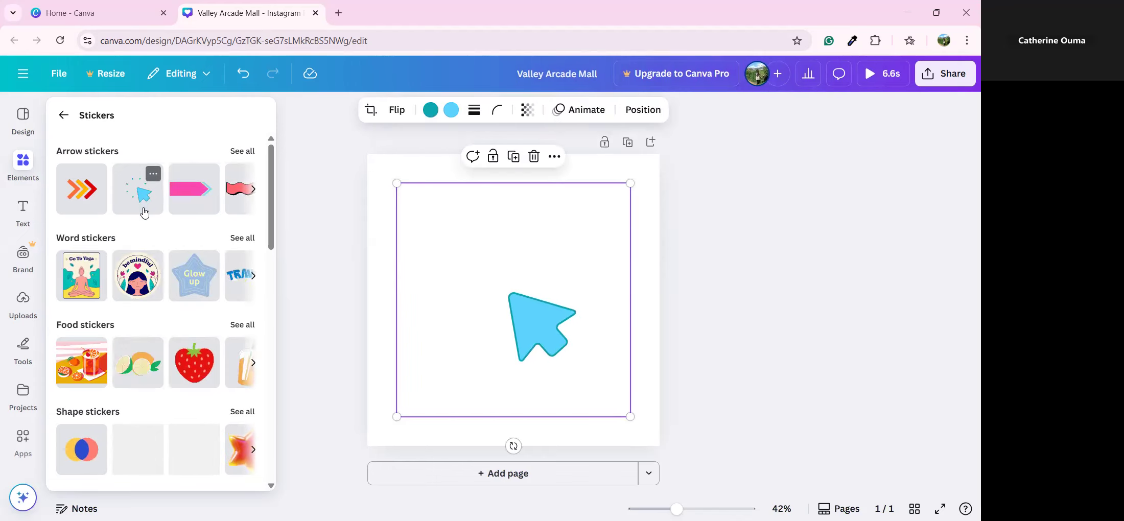
scroll(242, 339, "down", 1)
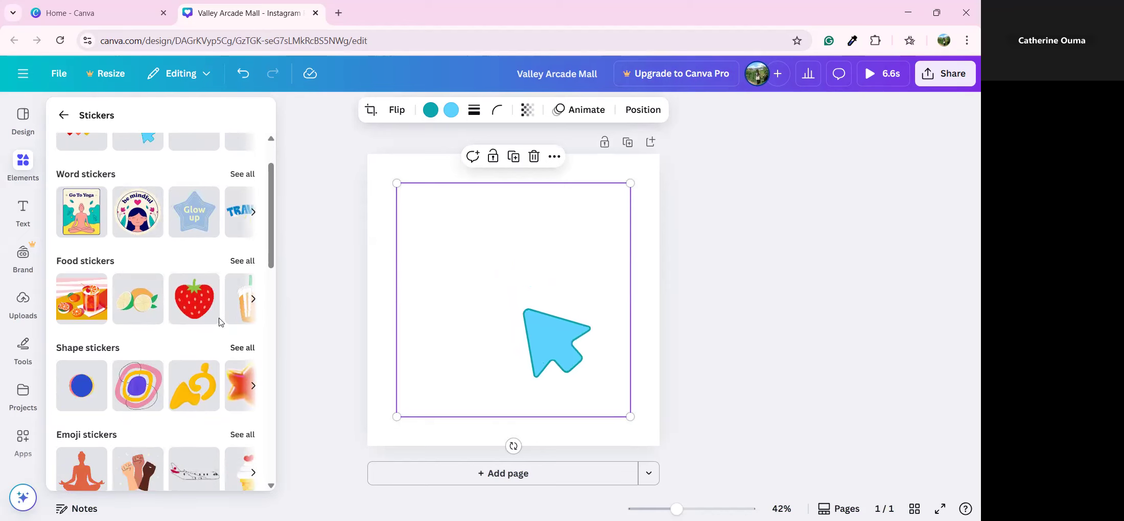
left_click(101, 315)
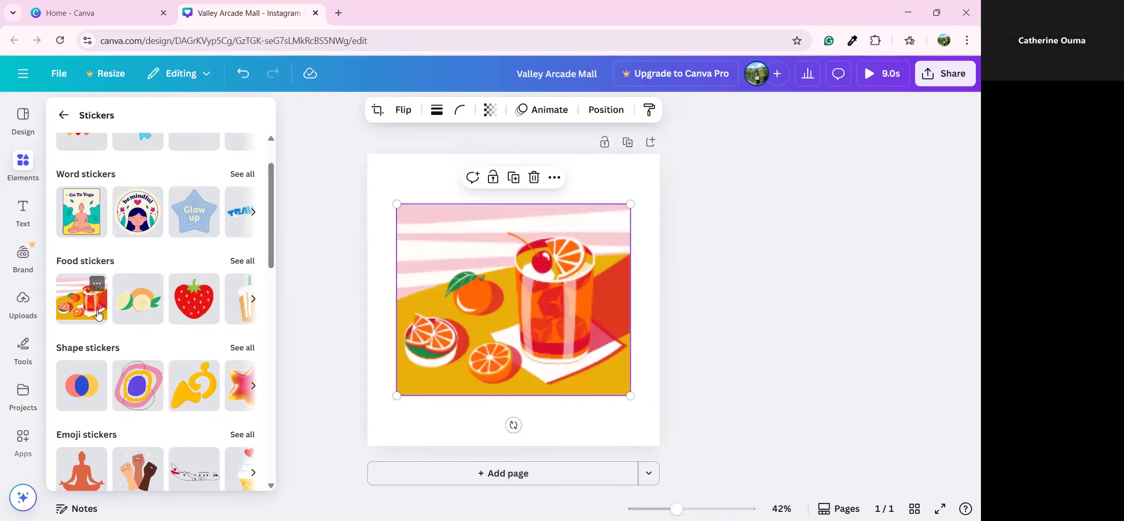
Delete the orange drink and arrow stickers
left_click(534, 177)
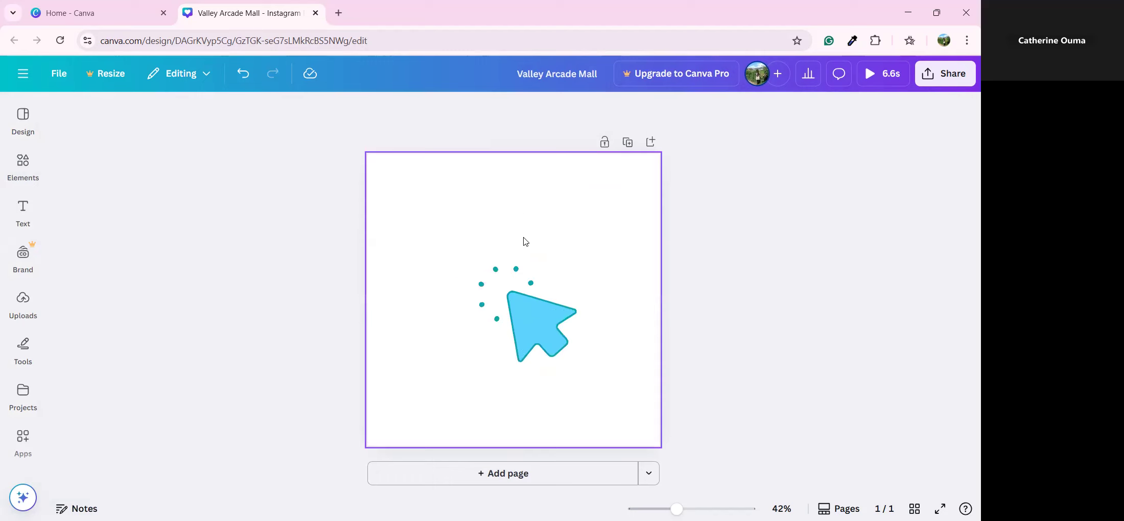
left_click(534, 250)
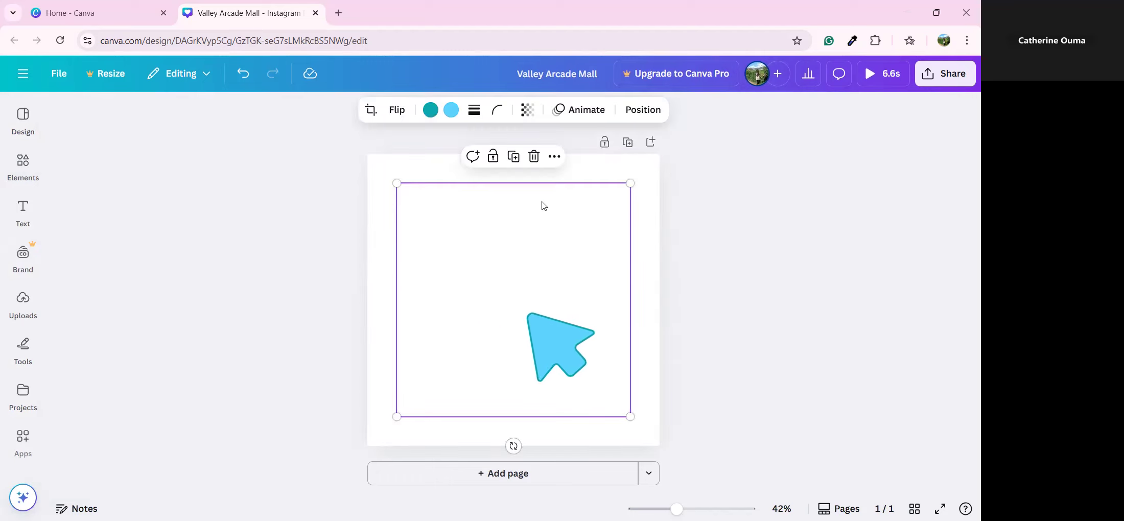
left_click(532, 157)
Browse further through the stickers, then return to the Elements overview
left_click(18, 125)
left_click(23, 166)
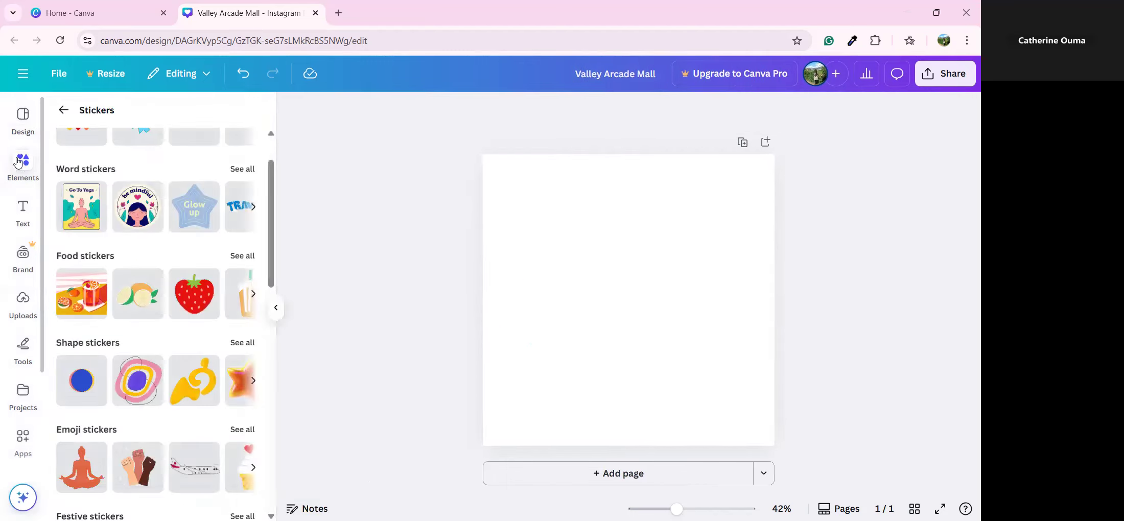
scroll(136, 346, "down", 3)
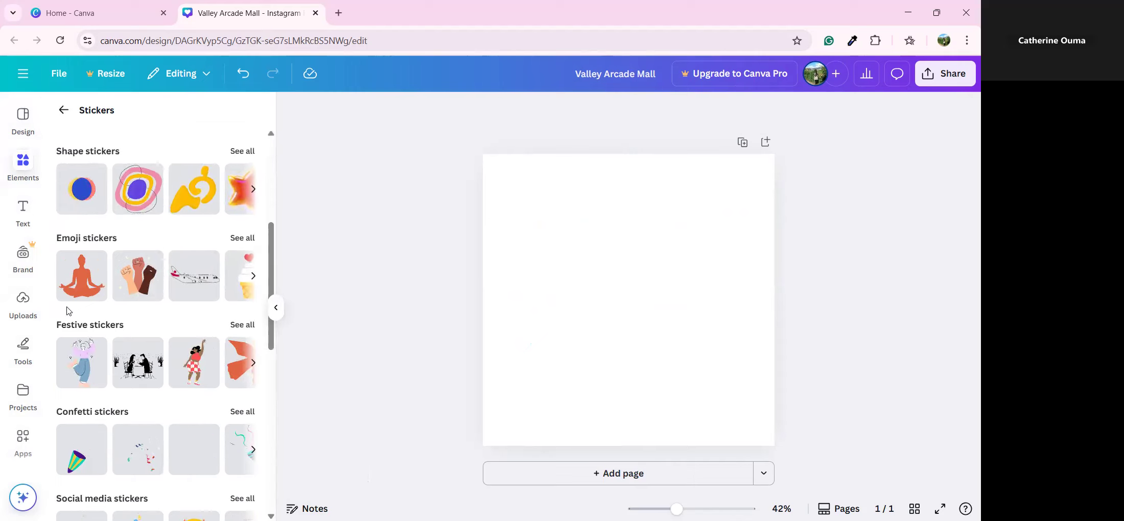
scroll(120, 348, "down", 3)
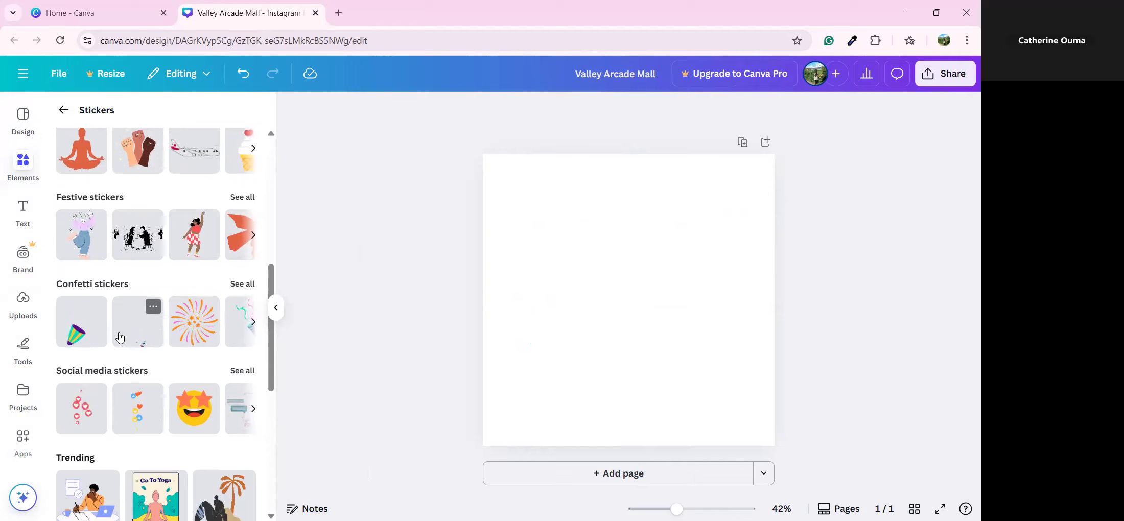
scroll(123, 337, "down", 2)
scroll(132, 343, "down", 1)
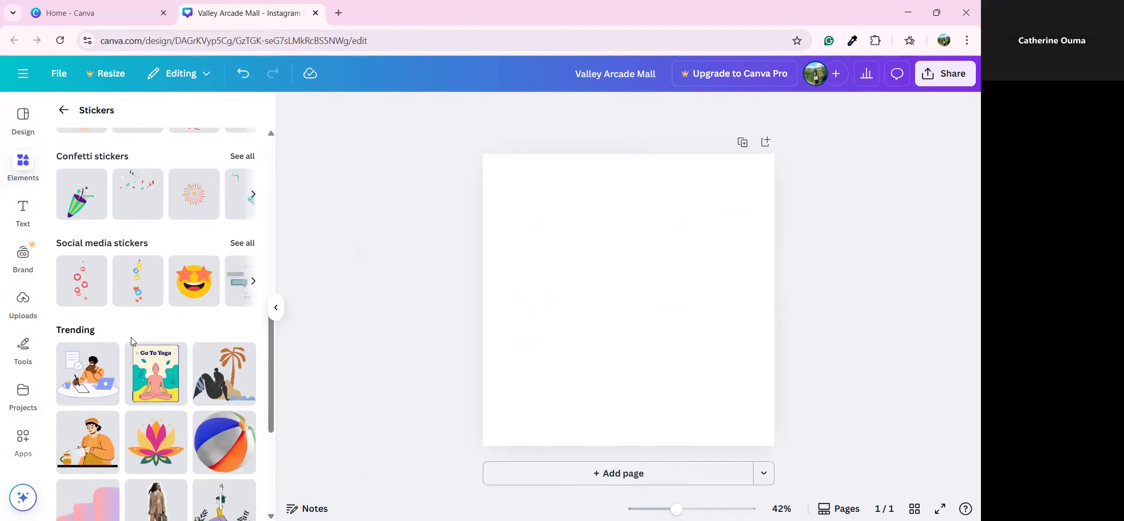
scroll(138, 344, "down", 8)
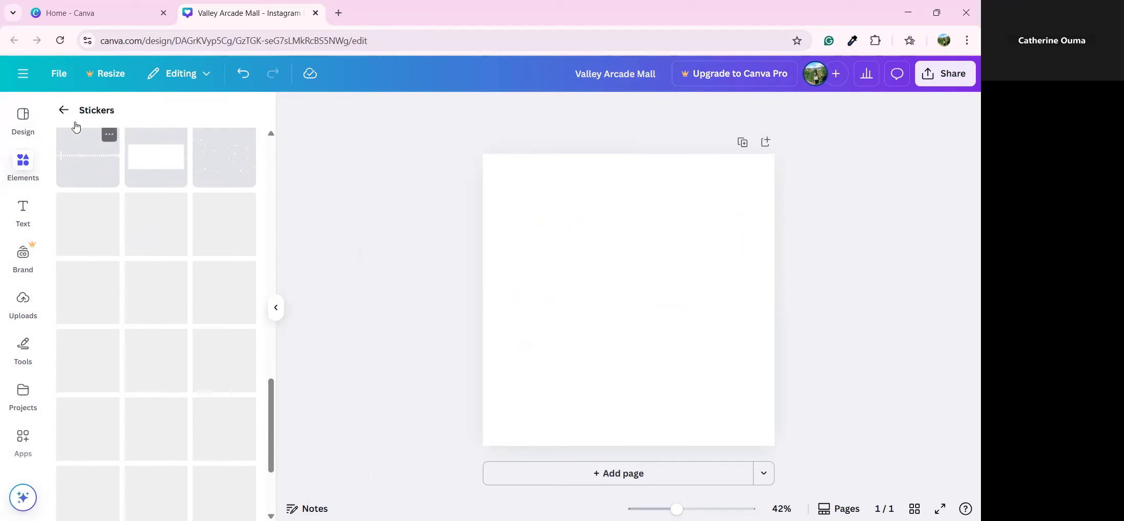
left_click(64, 109)
scroll(183, 299, "down", 10)
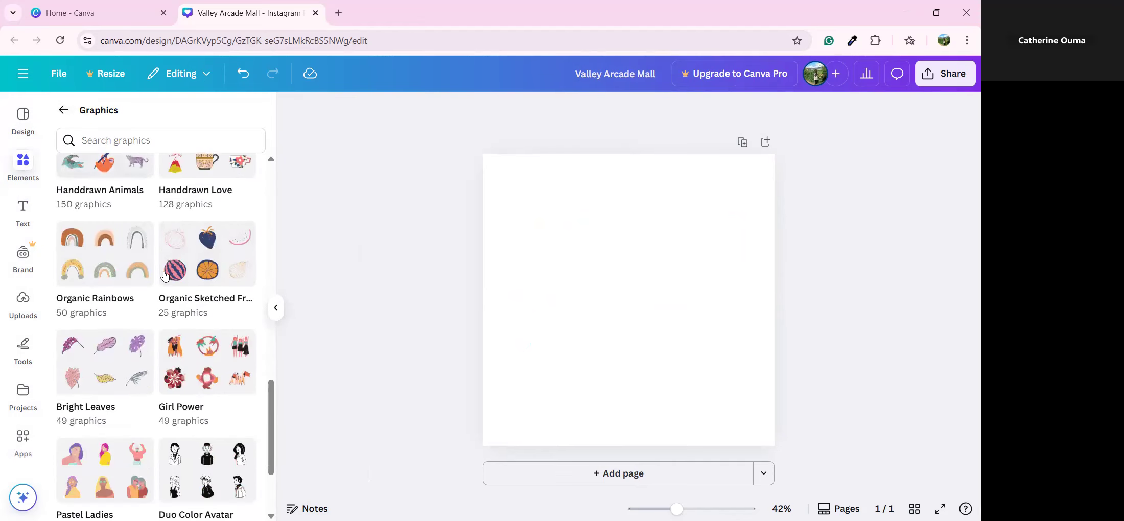
left_click(64, 110)
scroll(168, 285, "down", 5)
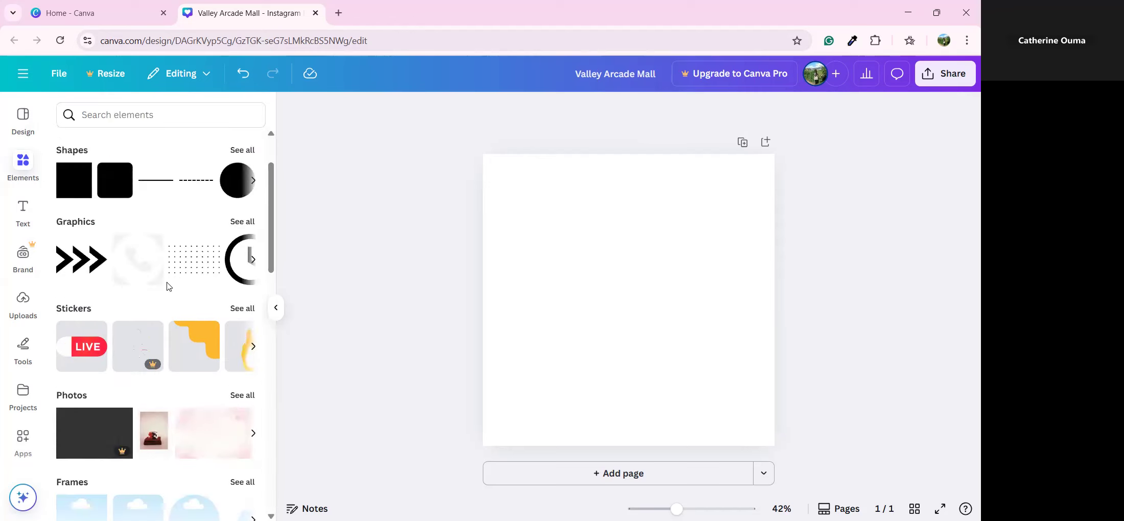
Search the stock photos for 'Football'
left_click(246, 222)
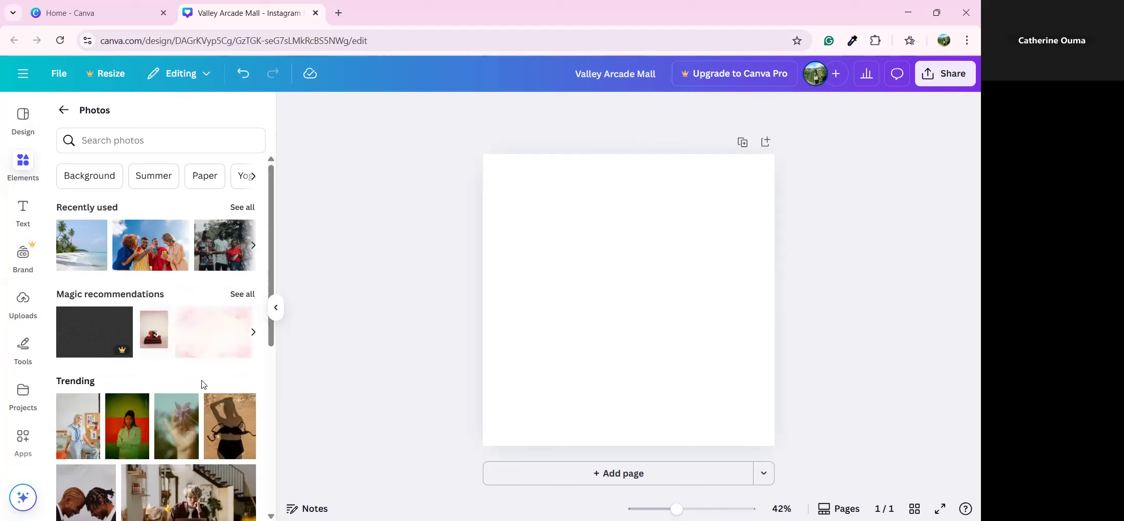
scroll(193, 375, "down", 3)
scroll(198, 380, "down", 5)
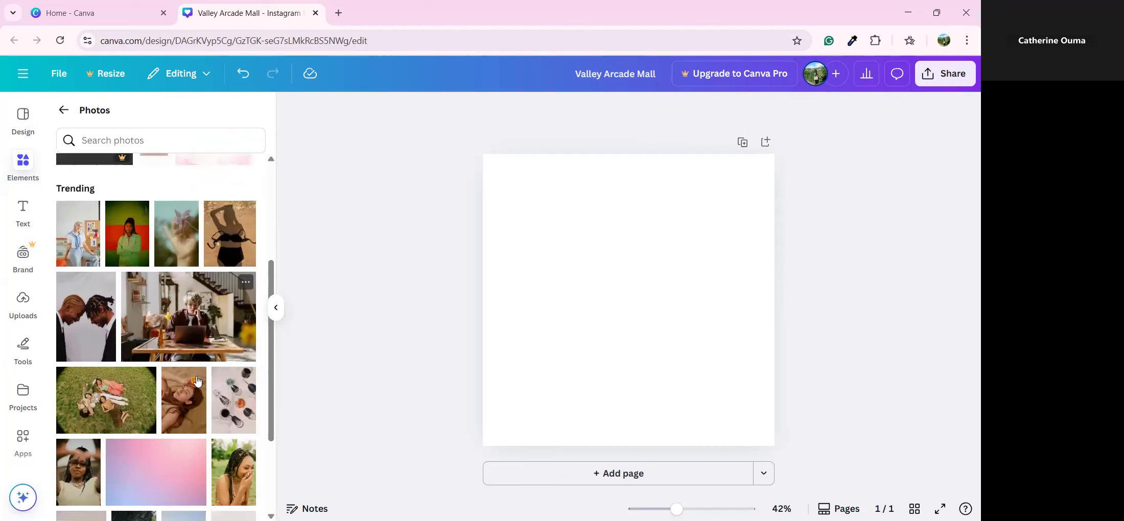
left_click(141, 140)
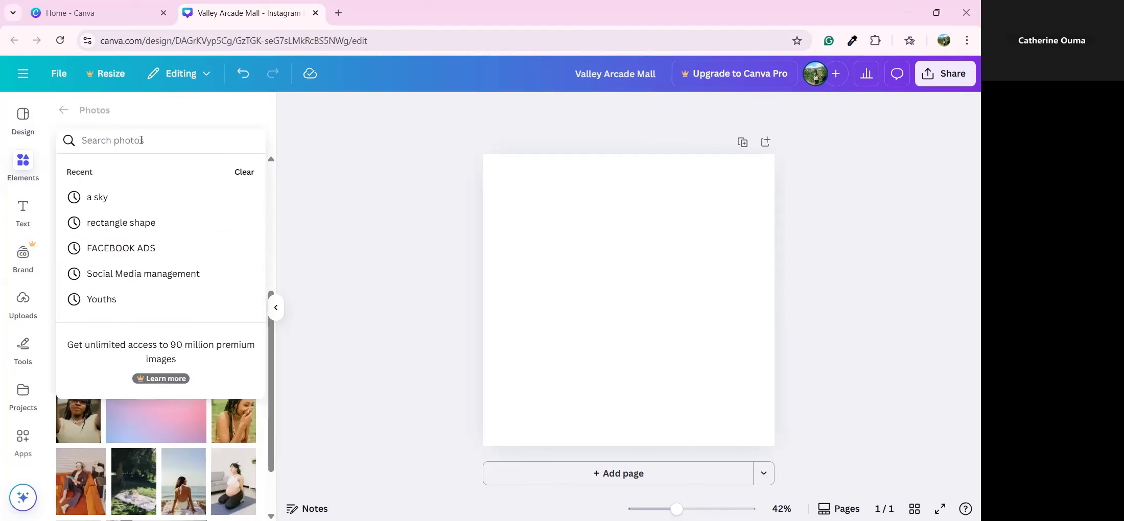
type("Fooytball")
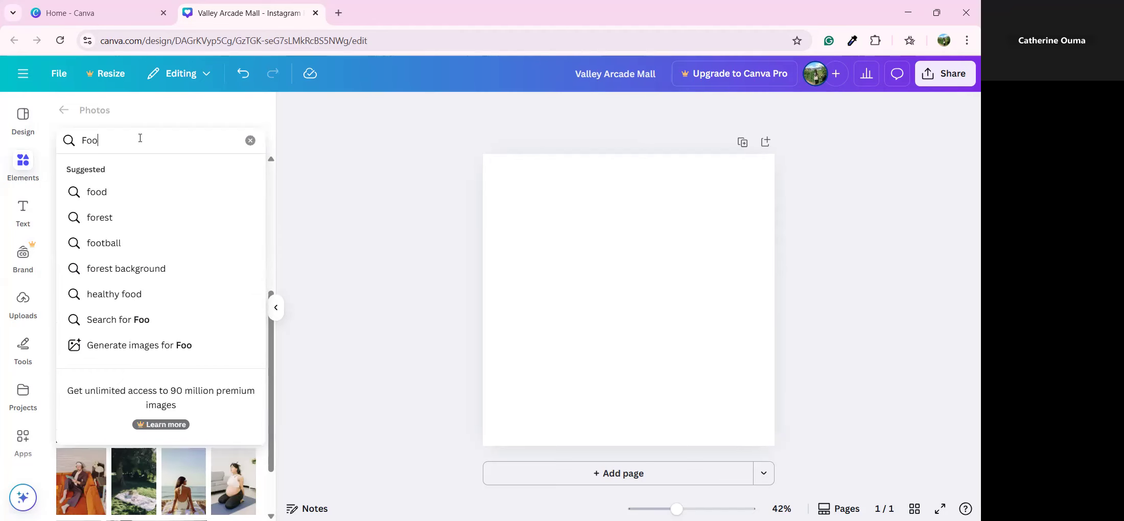
key("BackSpace")
key("BackSpace")
key("BackSpace")
key("BackSpace")
key("BackSpace")
key("BackSpace")
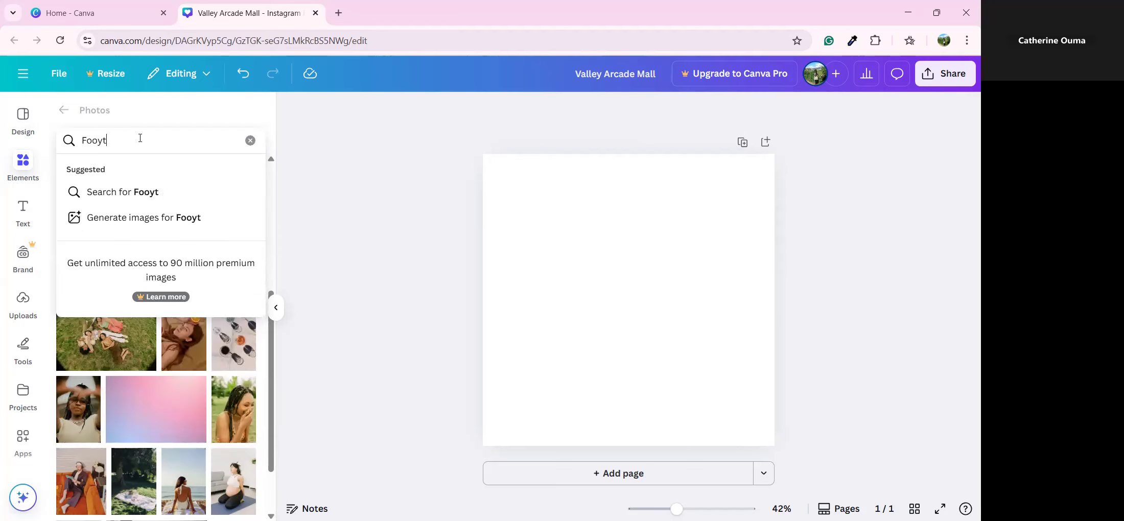
type("tball")
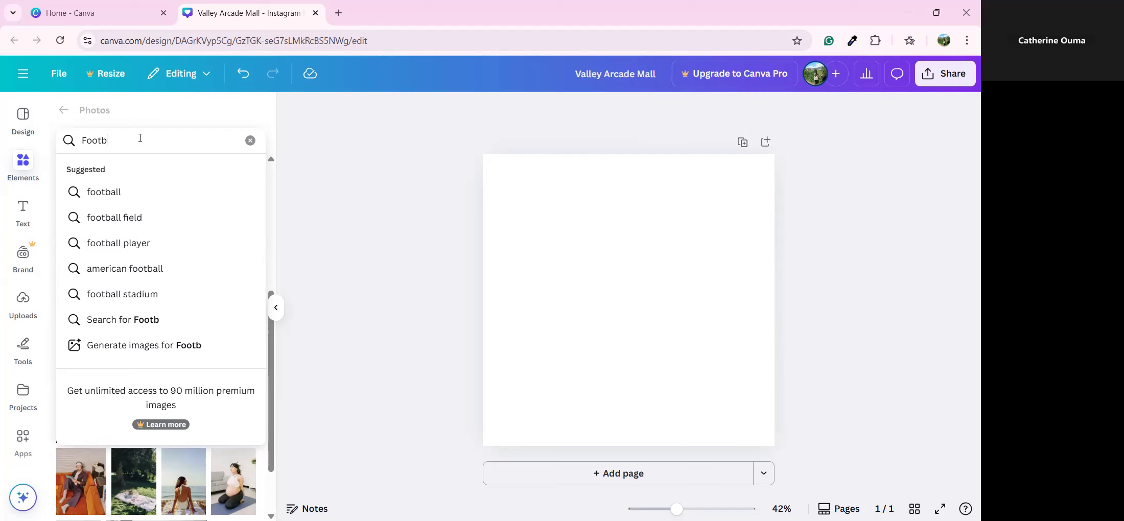
key("Return")
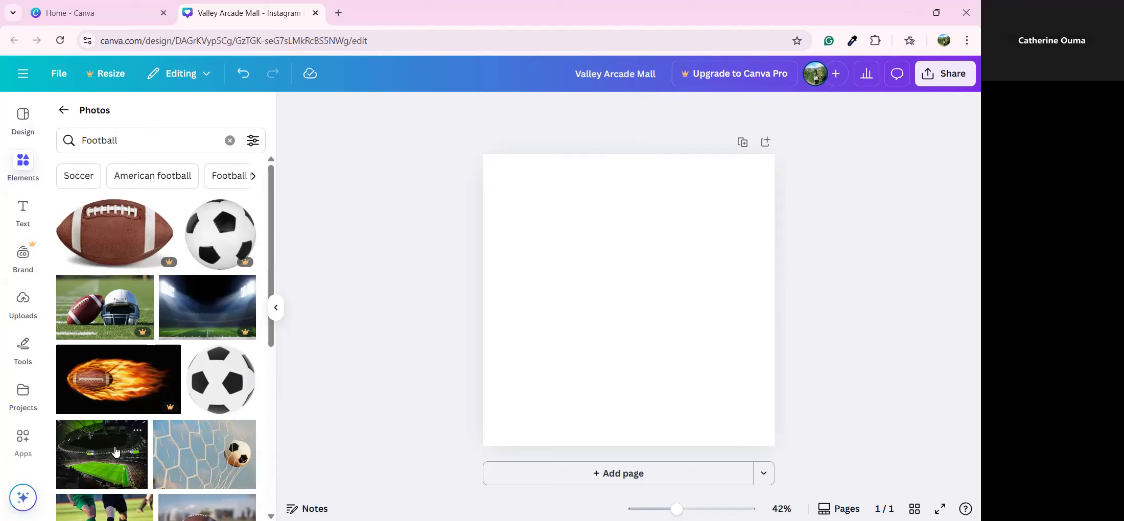
Place the football players' legs-and-ball photo in the middle of the page
scroll(115, 452, "down", 3)
left_click_drag(107, 417, 541, 261)
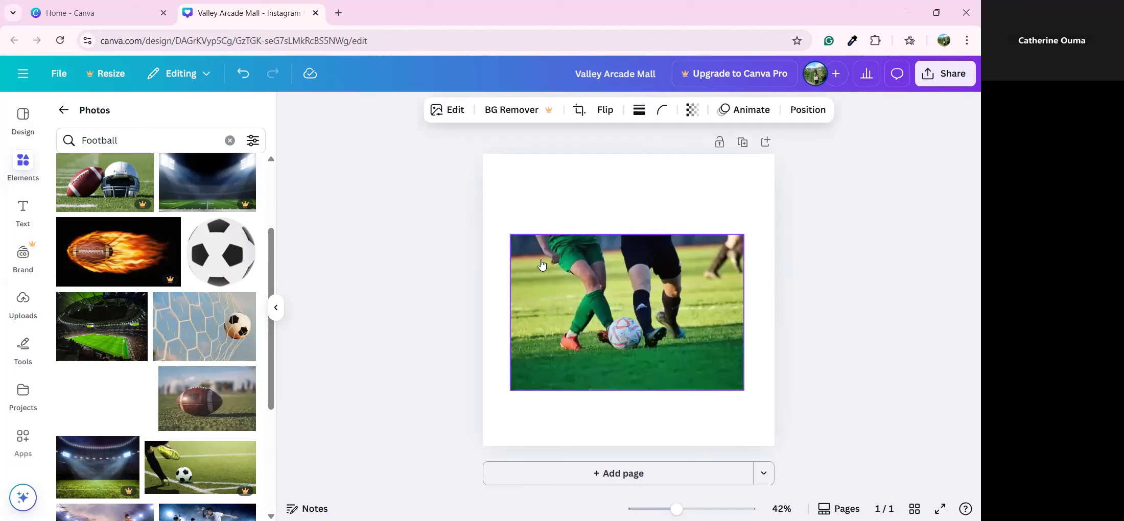
left_click(513, 230)
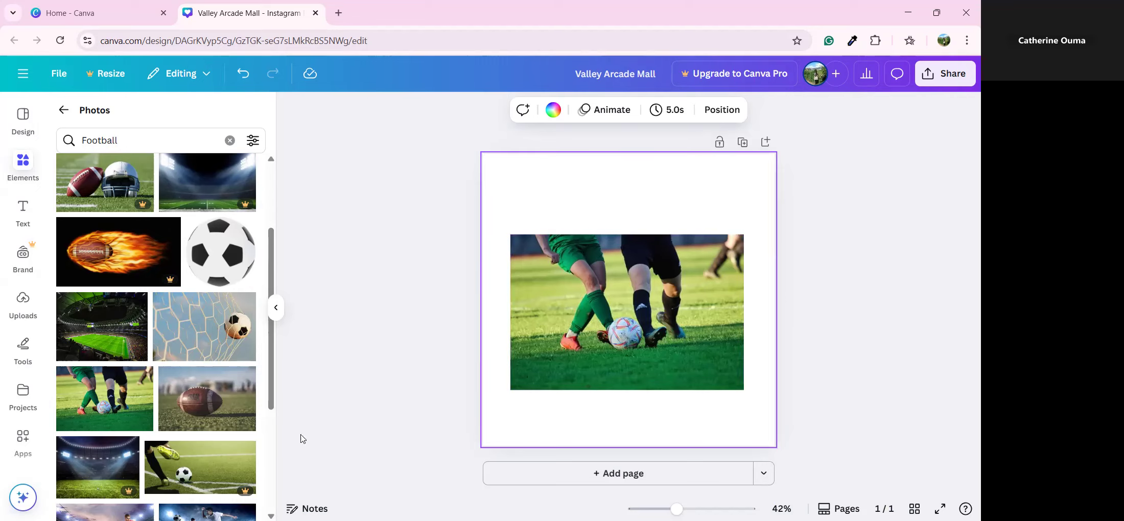
Add a subheading reading 'KENYA VS GHANA' at the top of the page, above the football photo
left_click(21, 220)
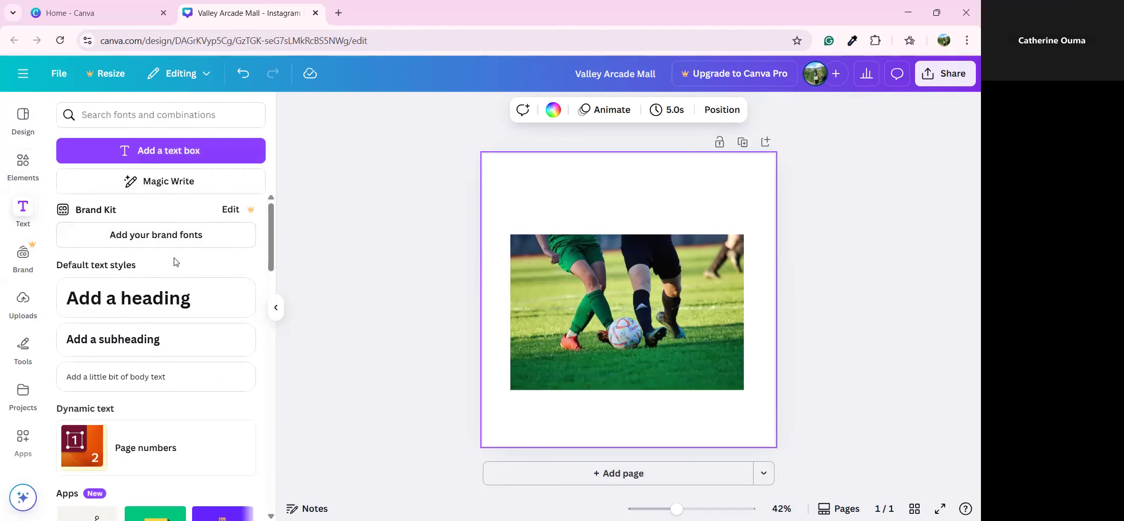
left_click(160, 341)
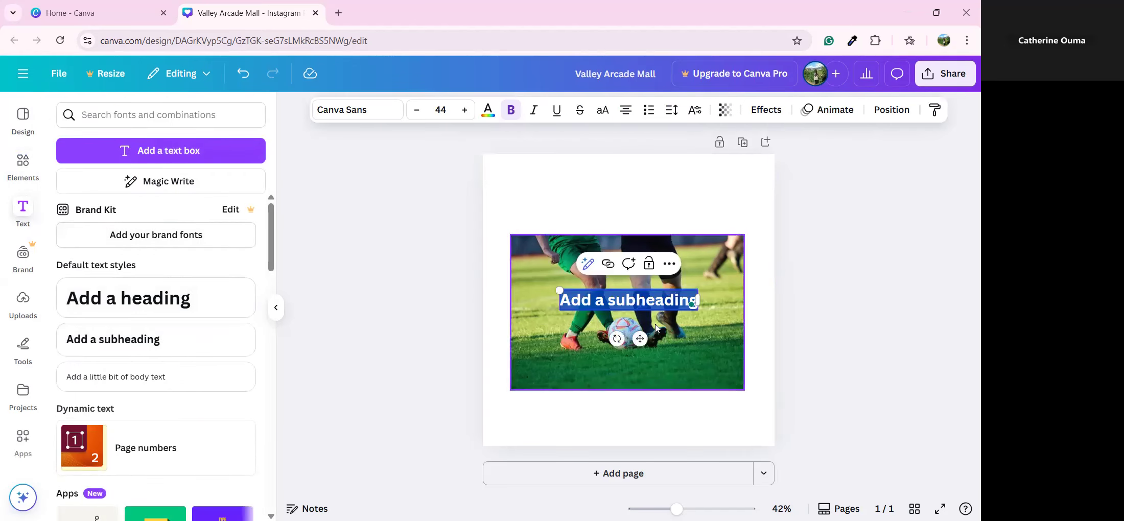
left_click_drag(643, 300, 644, 192)
double_click(643, 191)
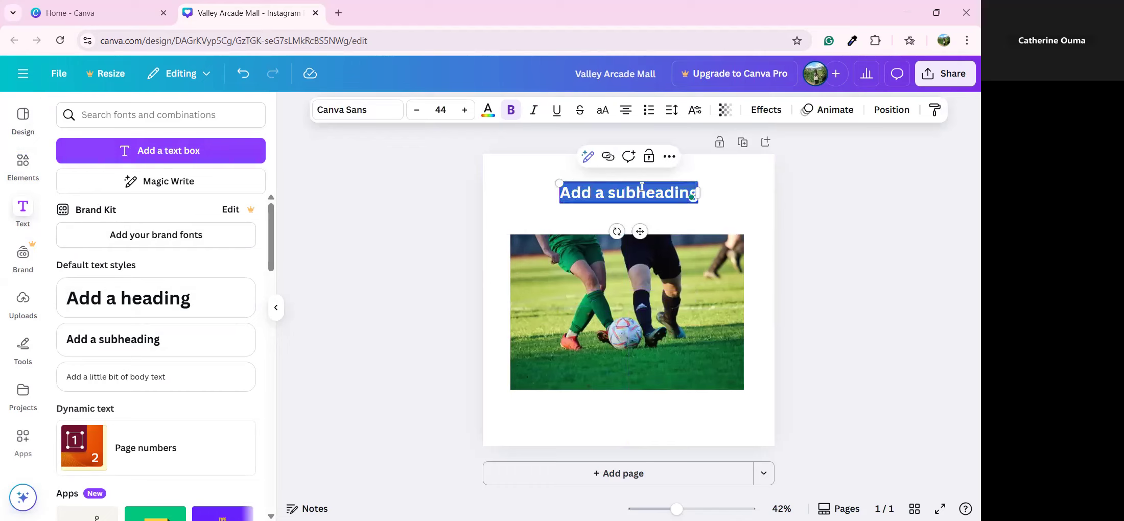
type("KENYA")
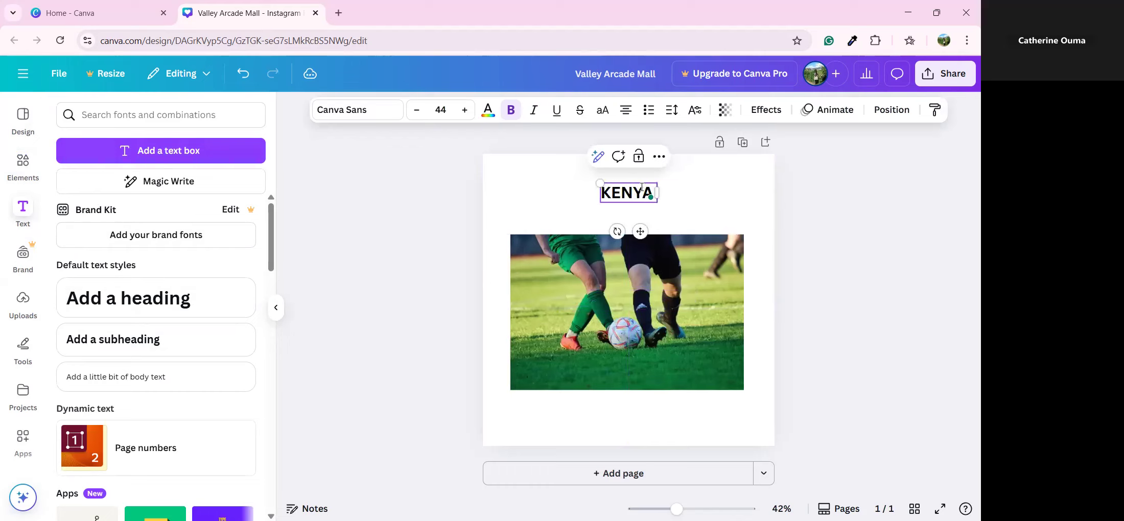
type(" VS GHANA")
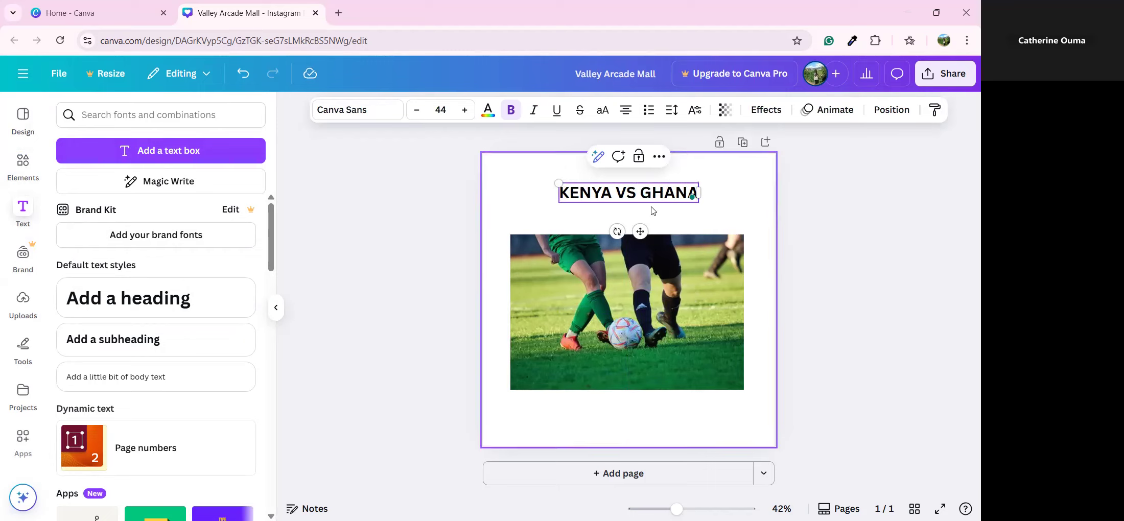
triple_click(644, 192)
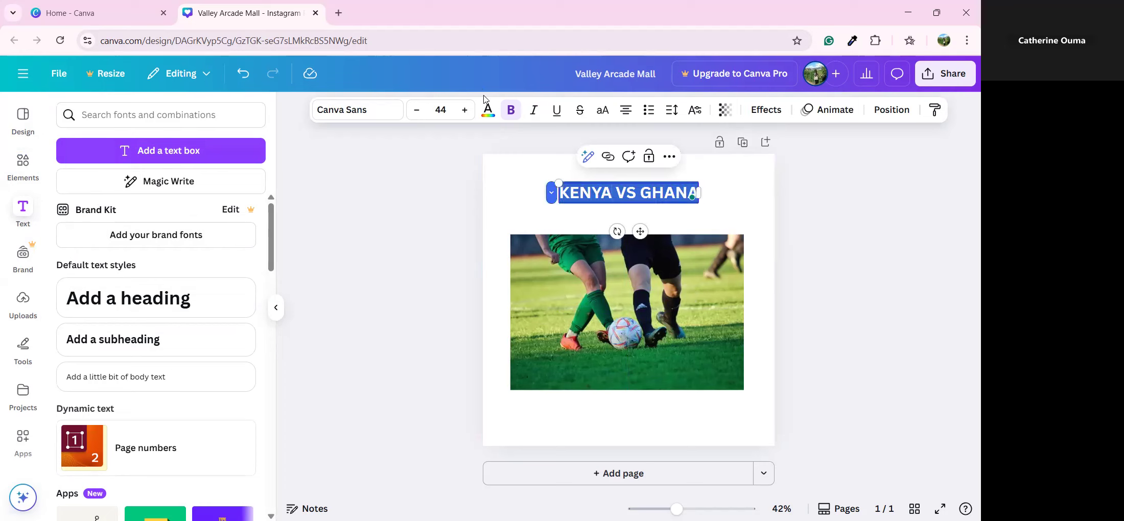
Browse the text colour options for the KENYA VS GHANA heading
left_click(483, 116)
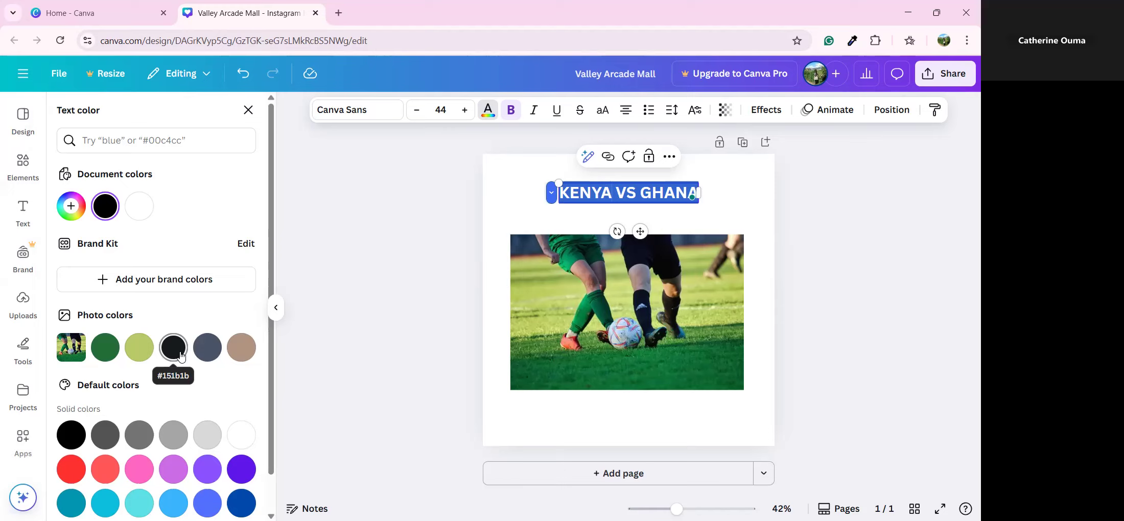
scroll(181, 356, "down", 1)
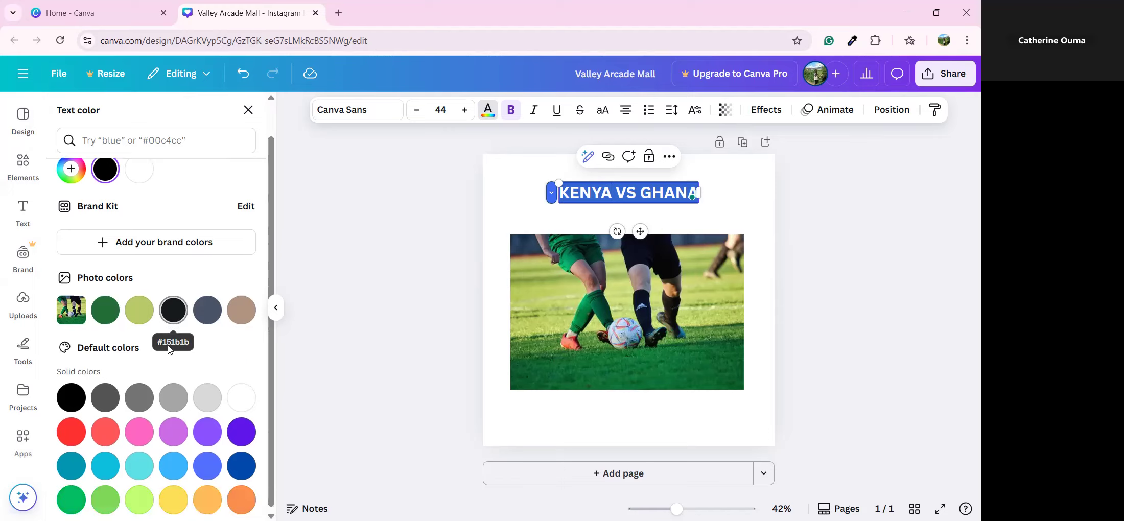
left_click(528, 214)
left_click(624, 199)
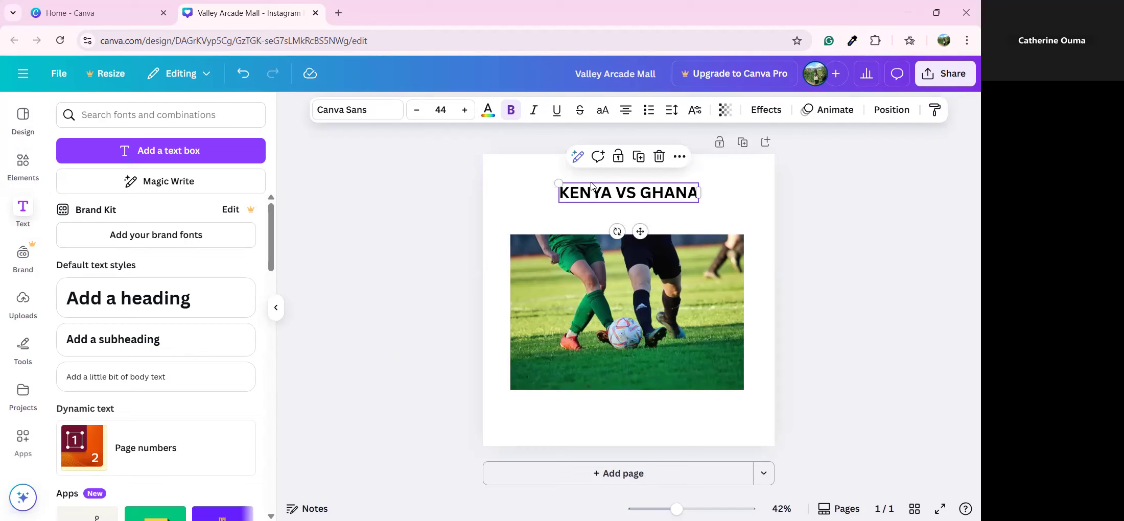
left_click(488, 110)
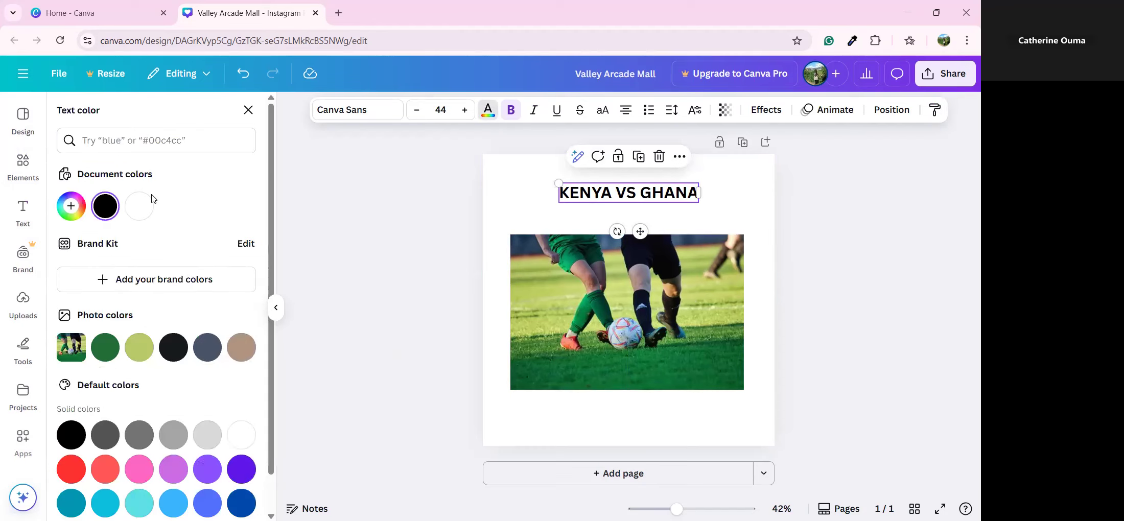
Try dark green, yellow-green, slate, black and beige, then make the heading bright green (#00bf63)
left_click(104, 347)
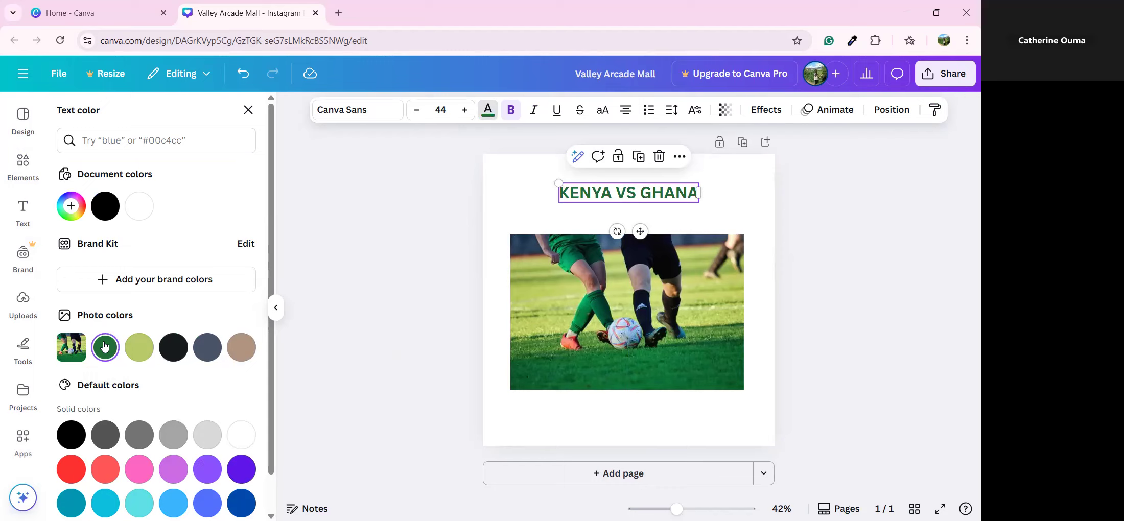
left_click(139, 347)
left_click(212, 354)
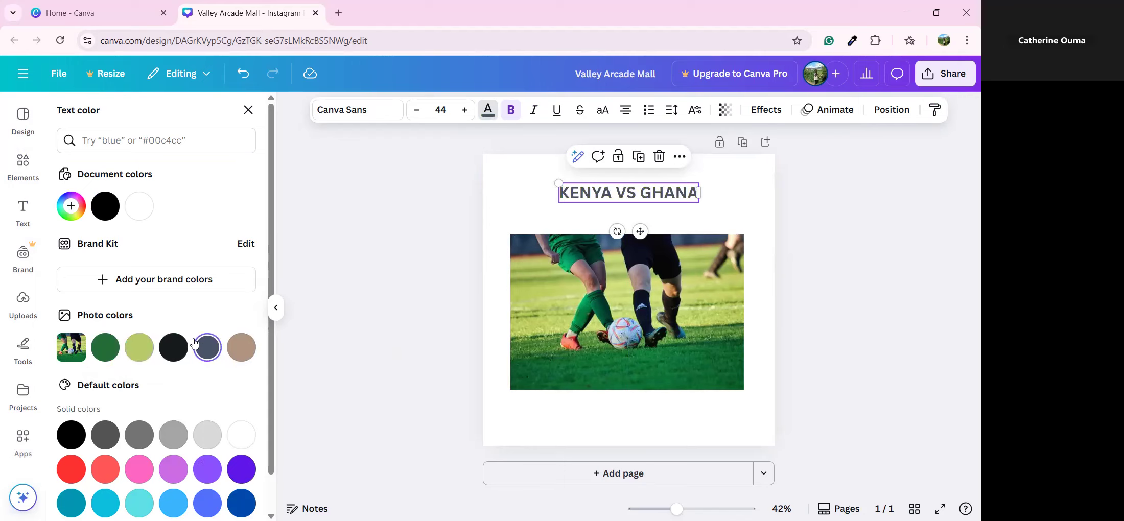
left_click(173, 348)
left_click(233, 347)
scroll(230, 350, "down", 1)
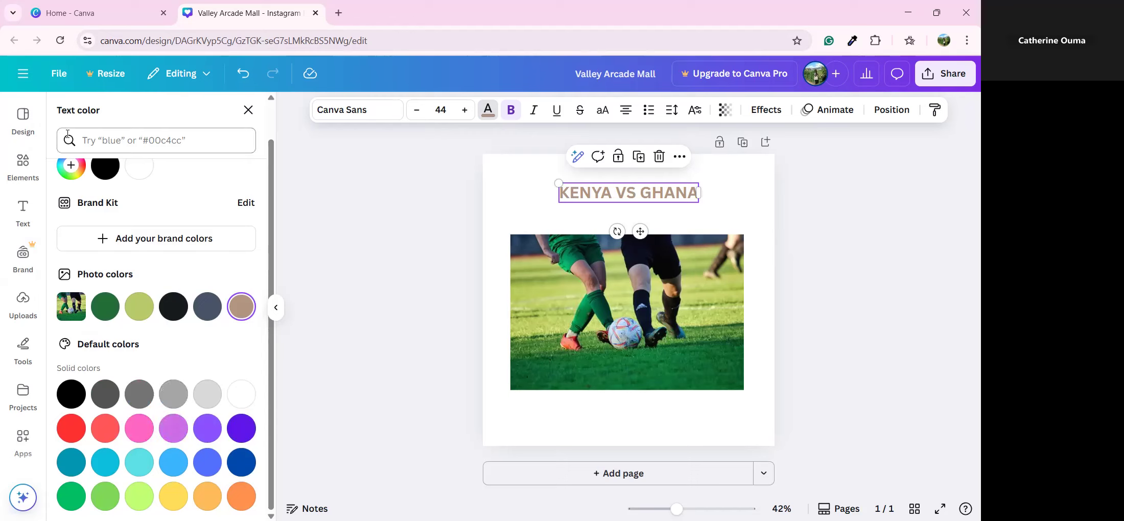
left_click(71, 165)
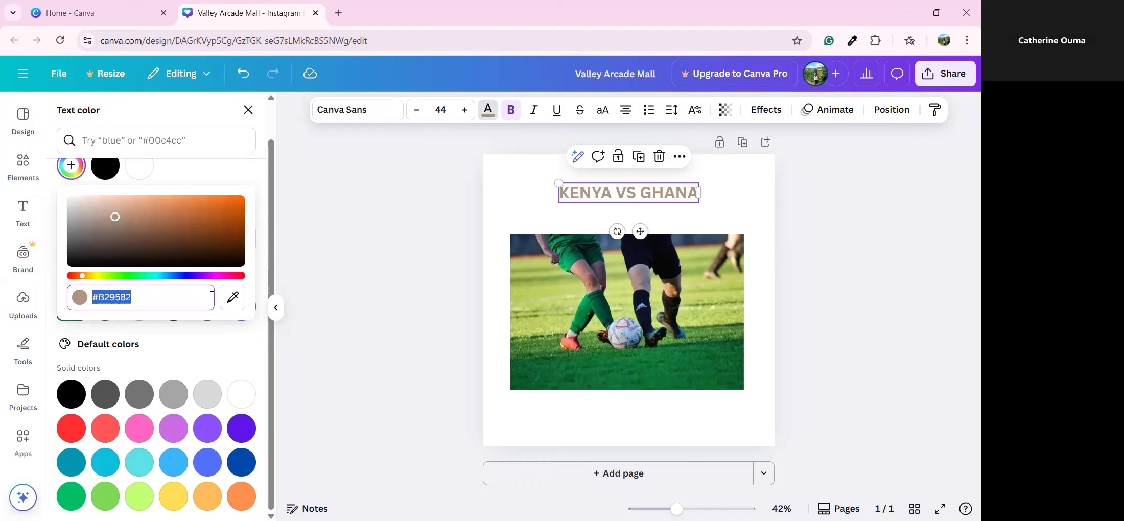
left_click(75, 490)
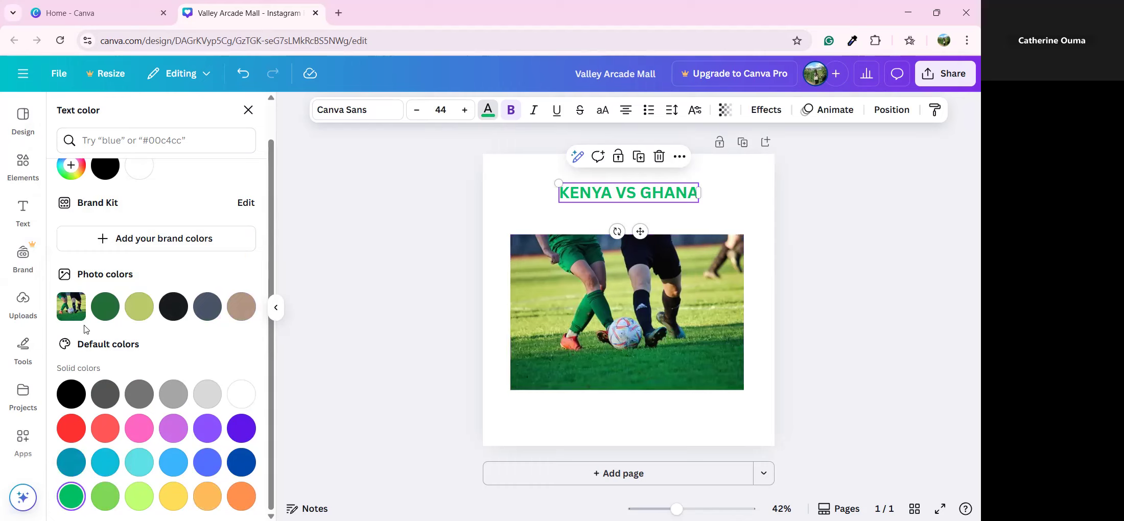
left_click(768, 228)
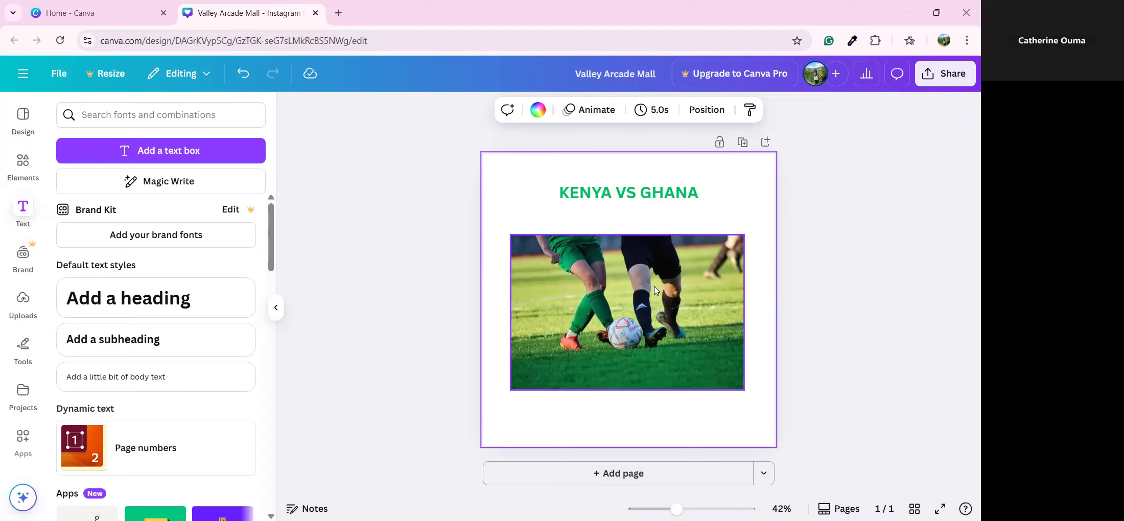
Place the football photo across the whole page, send it to back, and delete the smaller photo
left_click(86, 114)
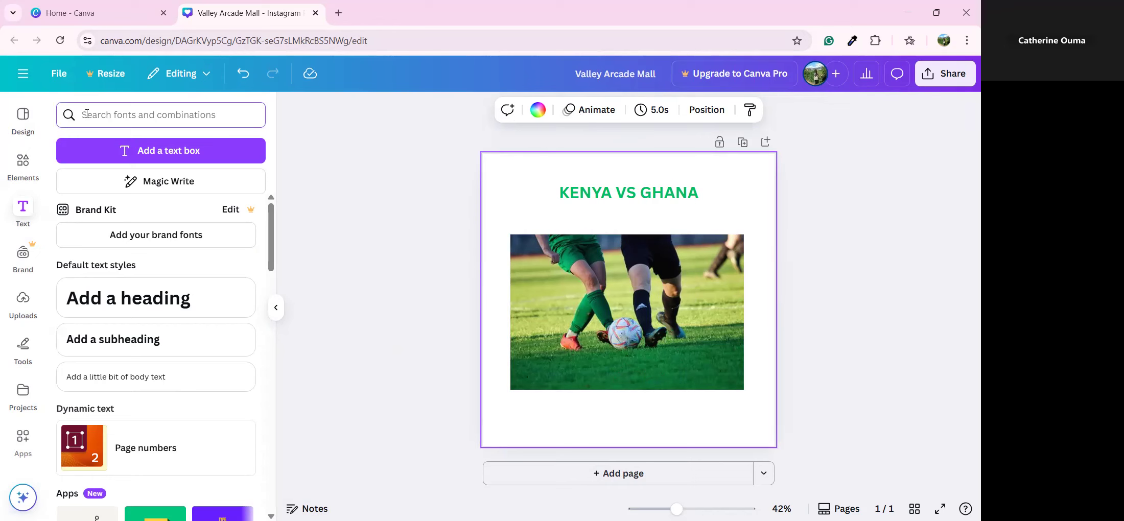
left_click(23, 163)
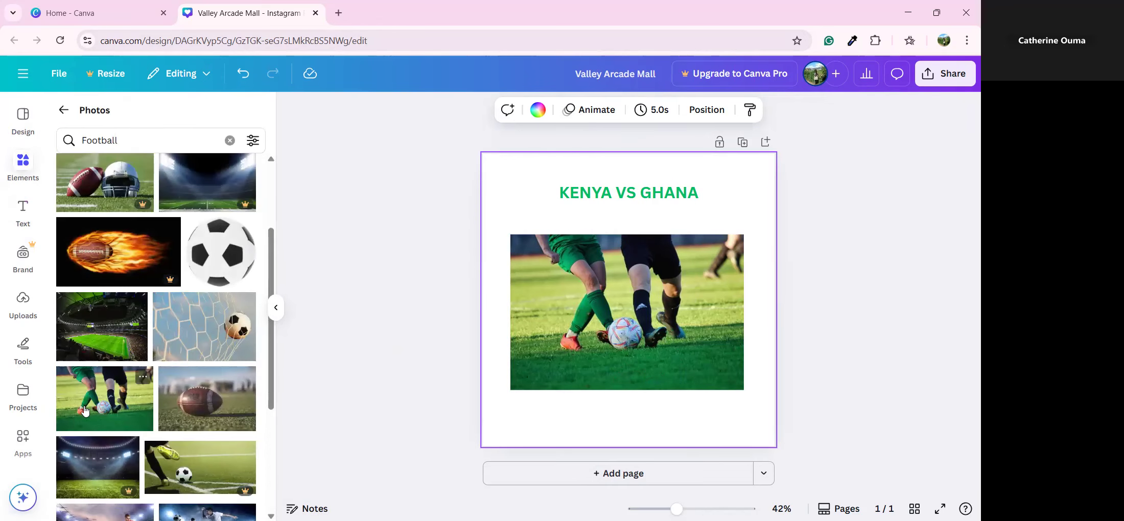
left_click_drag(74, 397, 538, 194)
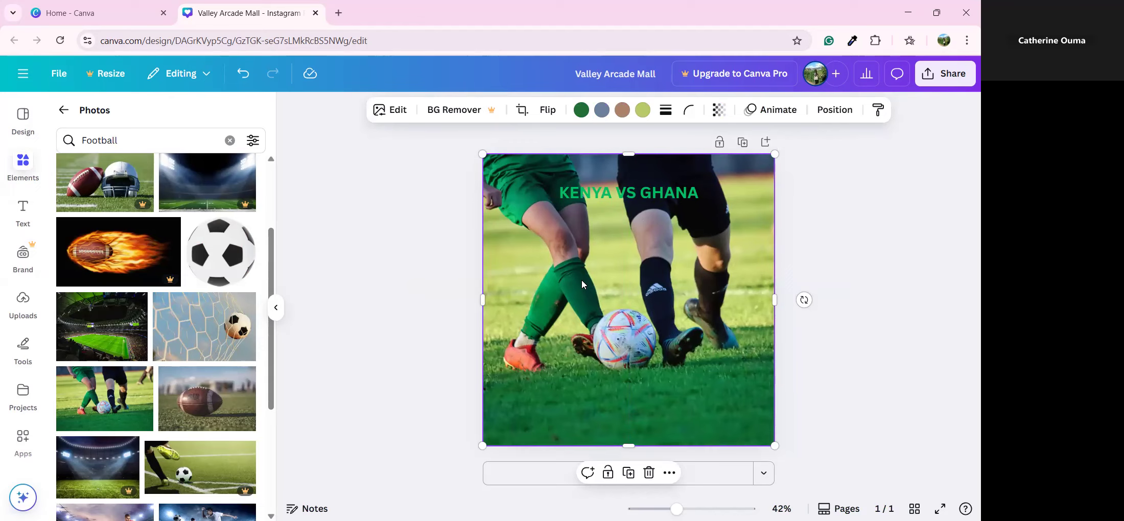
left_click(835, 110)
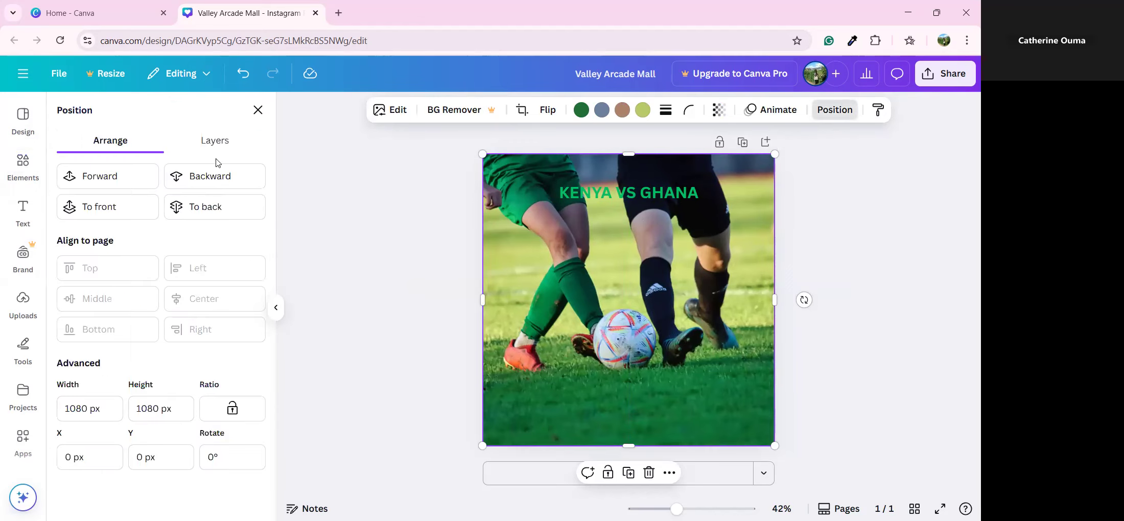
left_click(207, 209)
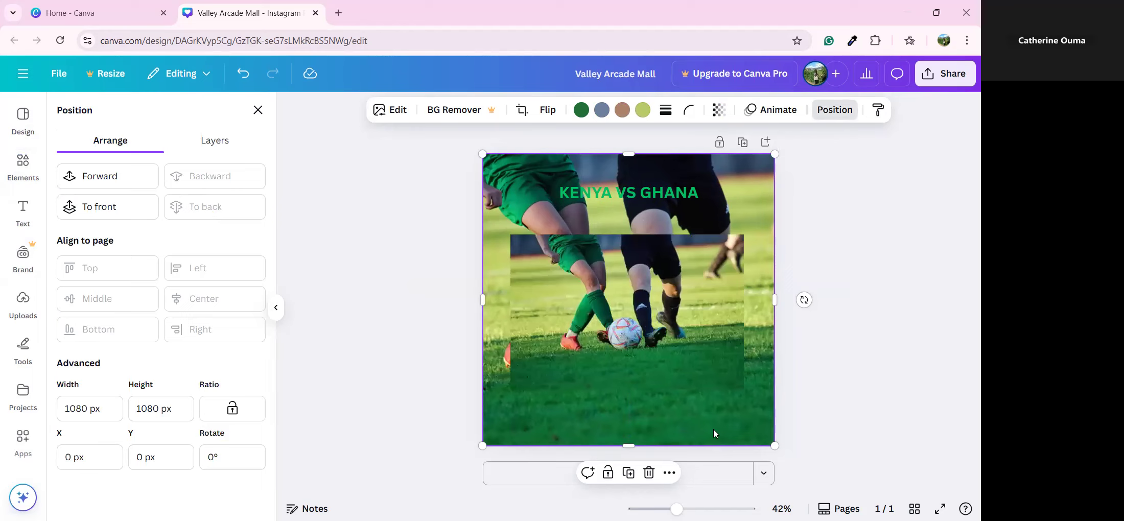
left_click_drag(617, 352, 643, 345)
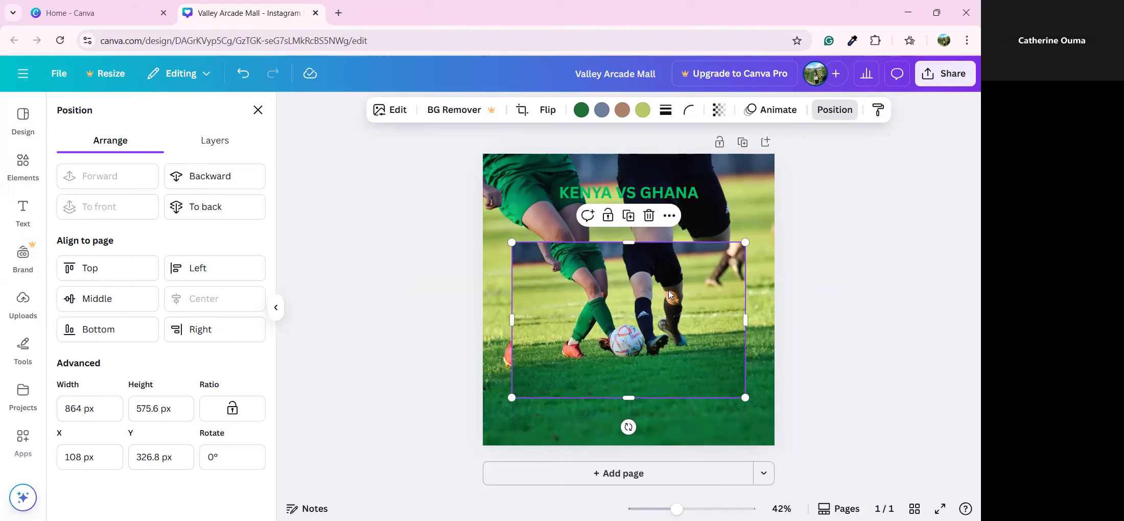
left_click(654, 219)
Keep the full-page photo at the page top and lock it as the background
left_click(709, 234)
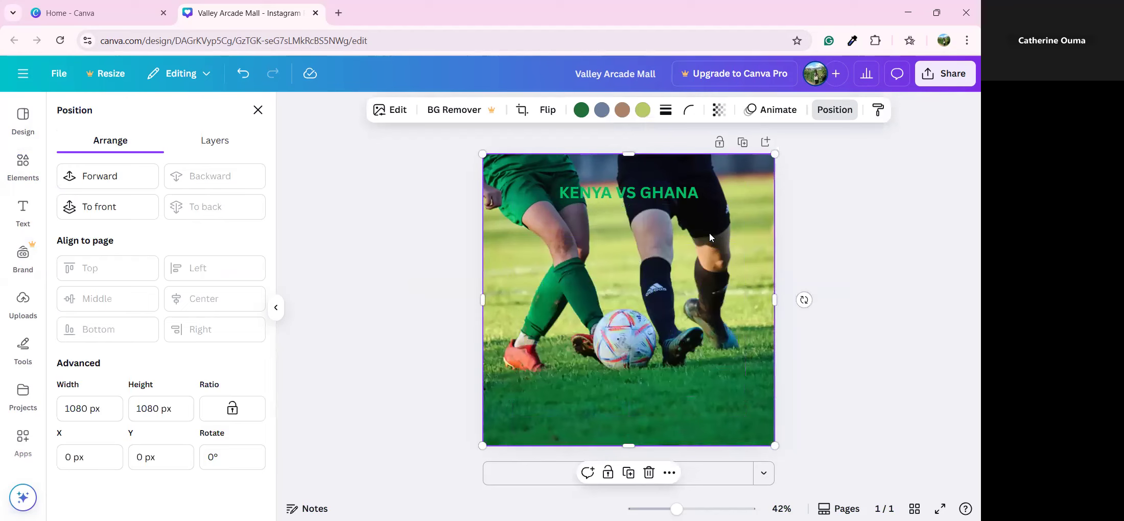
left_click_drag(672, 231, 673, 269)
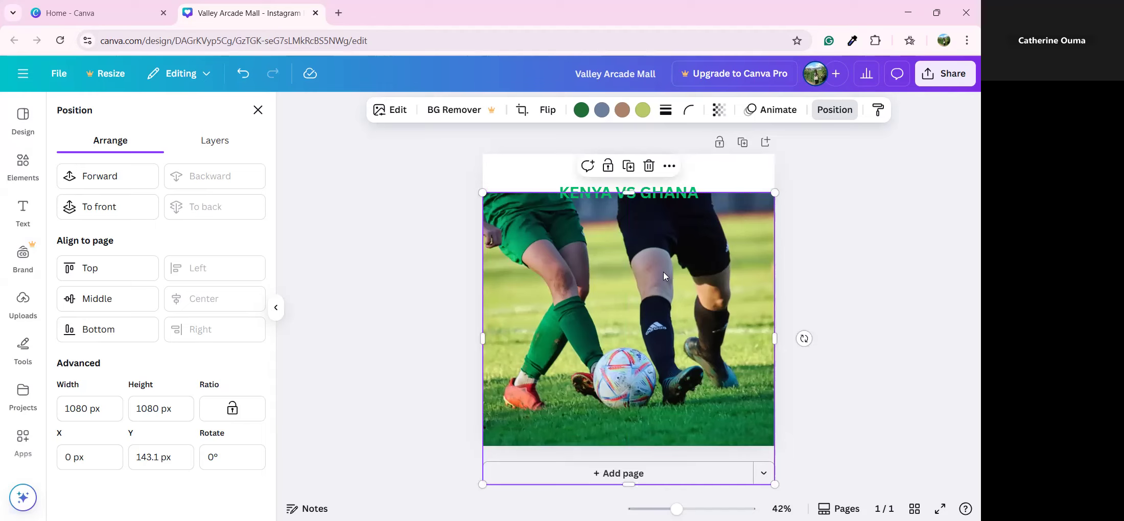
left_click_drag(663, 276, 663, 271)
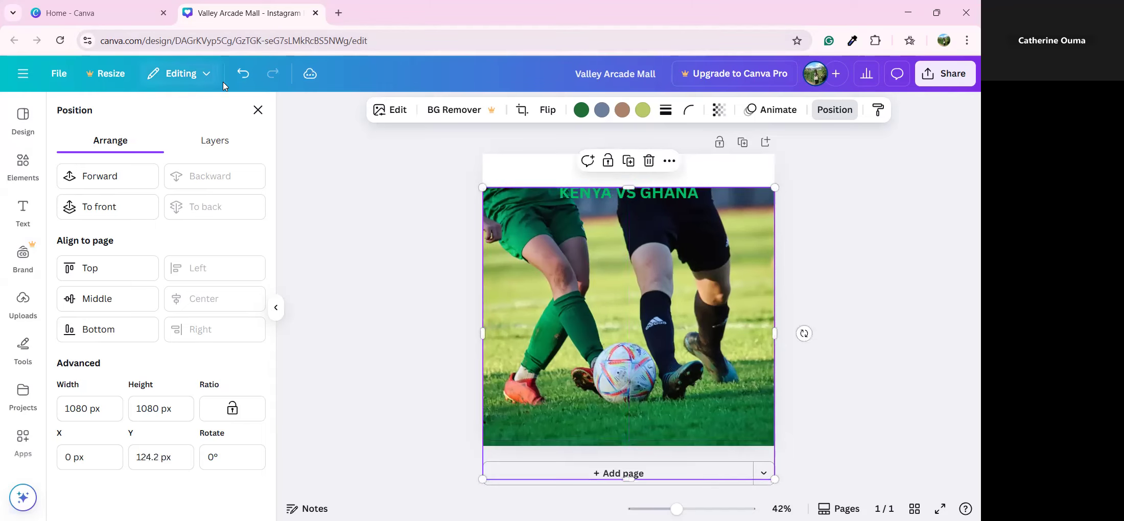
left_click(242, 75)
left_click(242, 76)
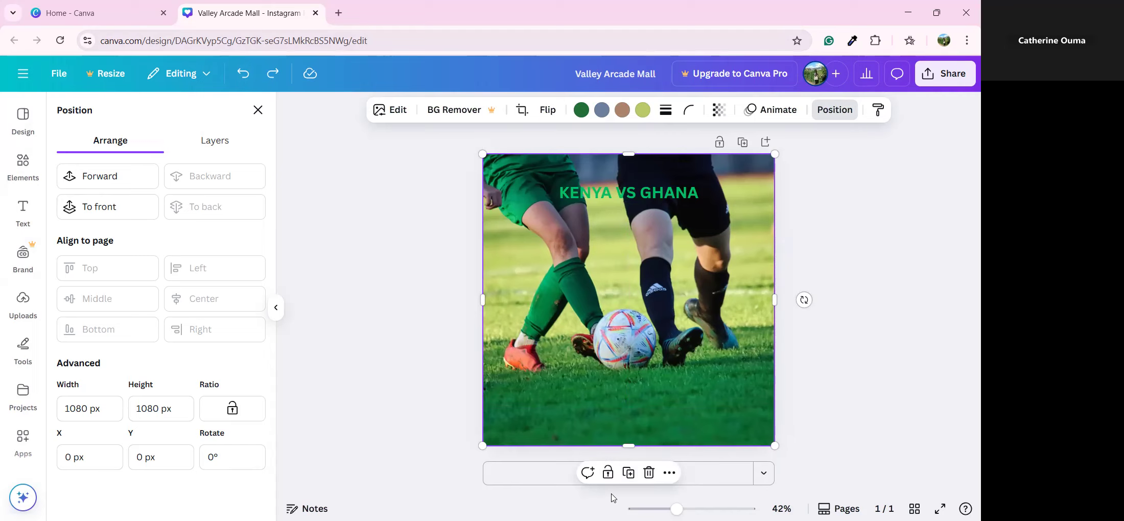
left_click(608, 474)
left_click_drag(686, 201, 717, 239)
left_click_drag(677, 316, 719, 321)
left_click_drag(711, 372, 611, 364)
left_click(612, 364)
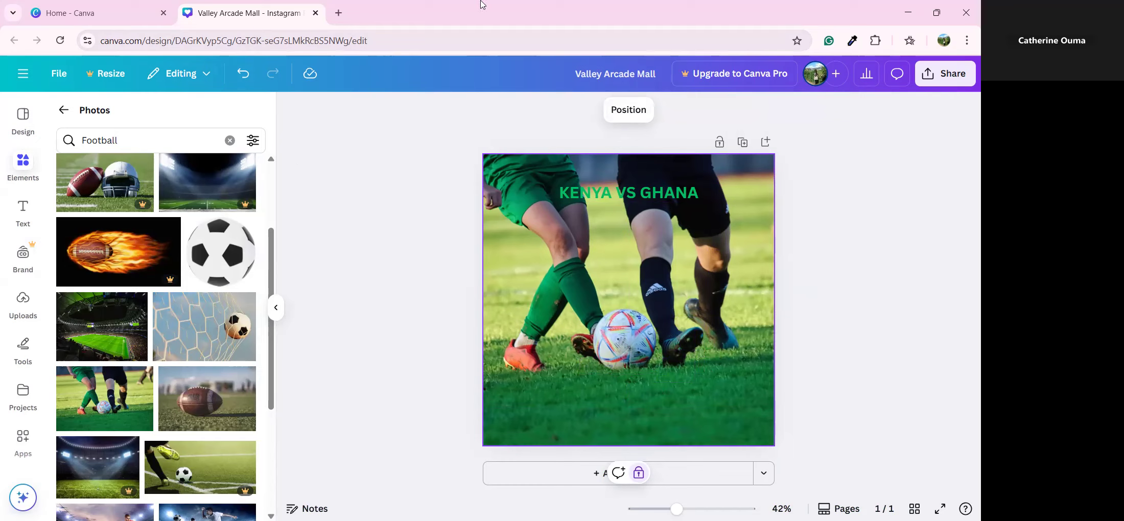
Move the green KENYA VS GHANA heading slightly lower on the football photo
left_click(15, 204)
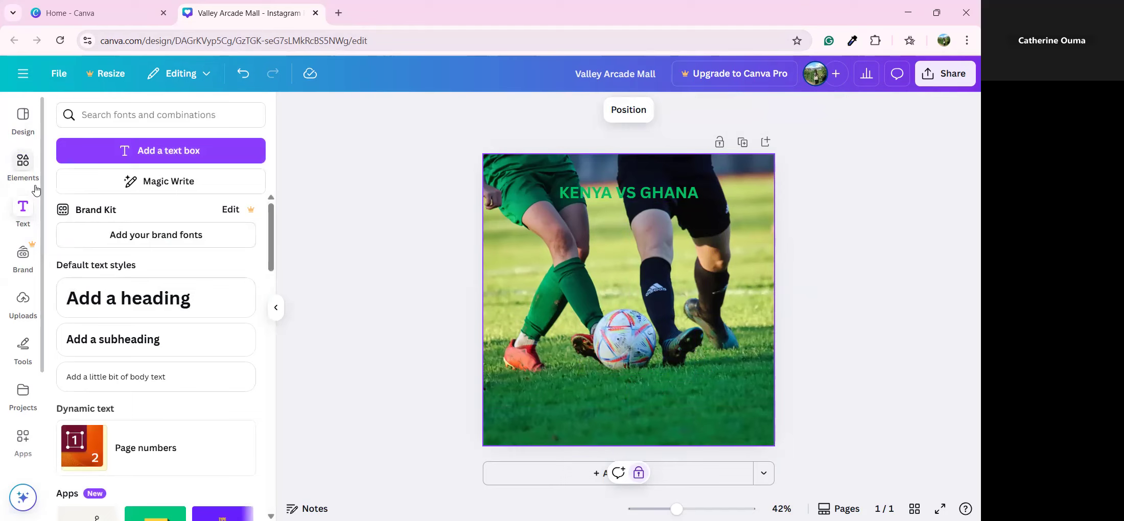
left_click_drag(638, 197, 639, 220)
left_click(539, 335)
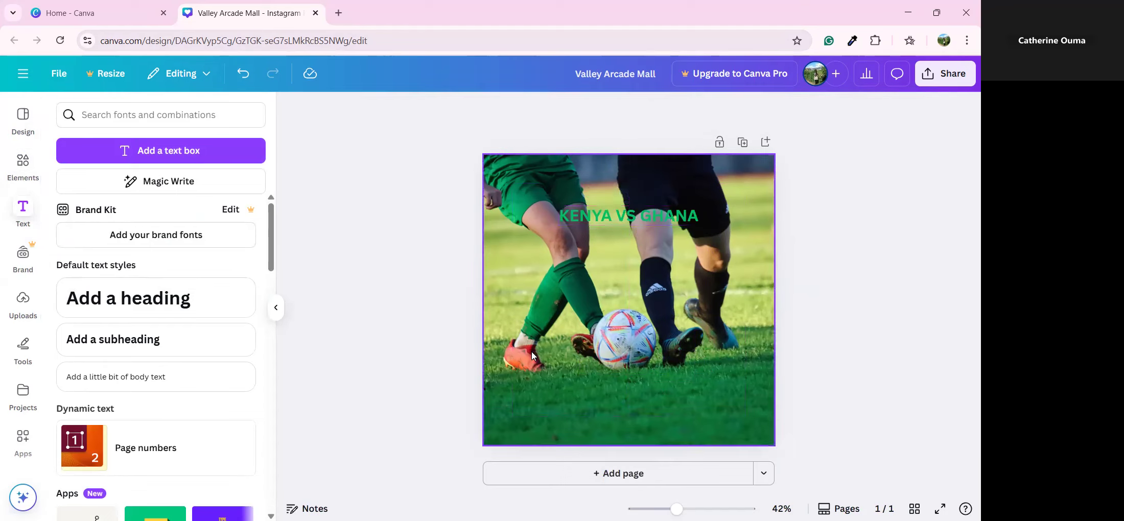
left_click(660, 221)
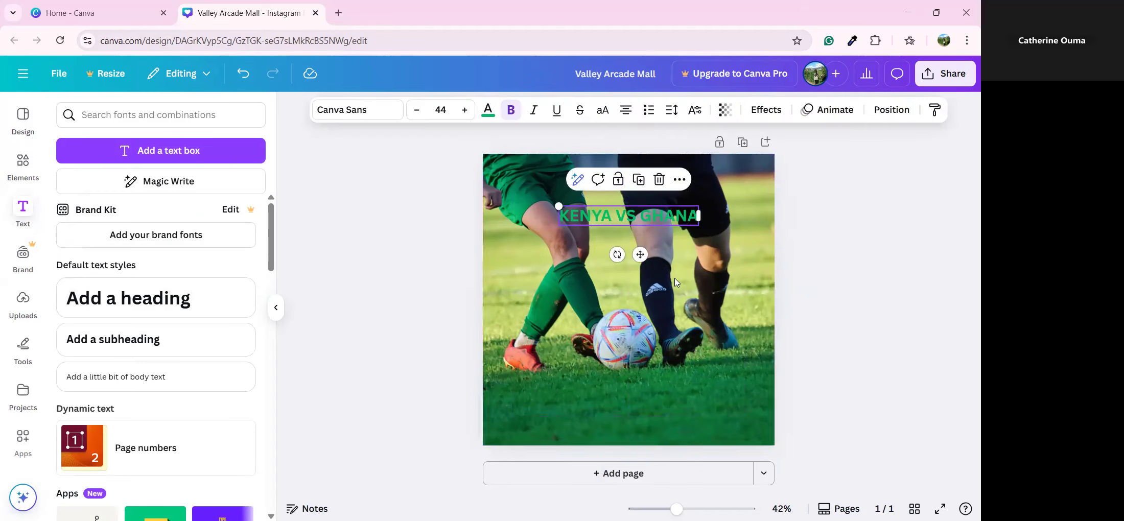
left_click(525, 290)
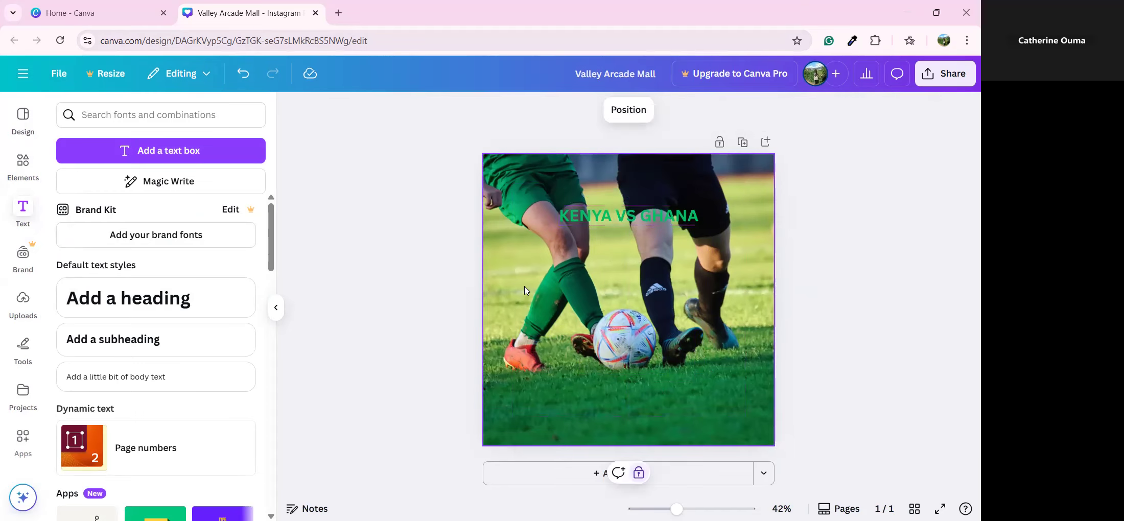
left_click(474, 250)
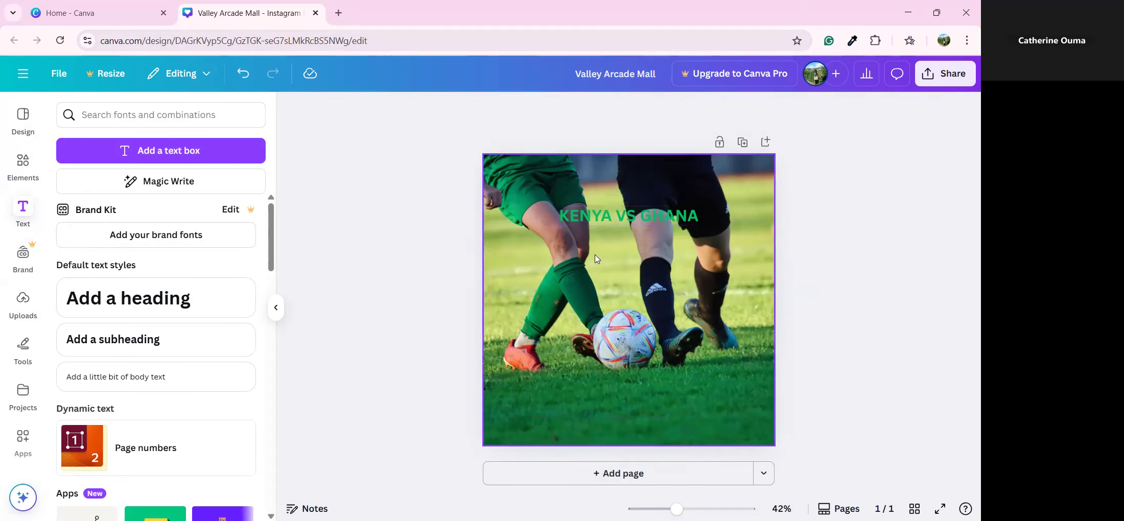
left_click(507, 267)
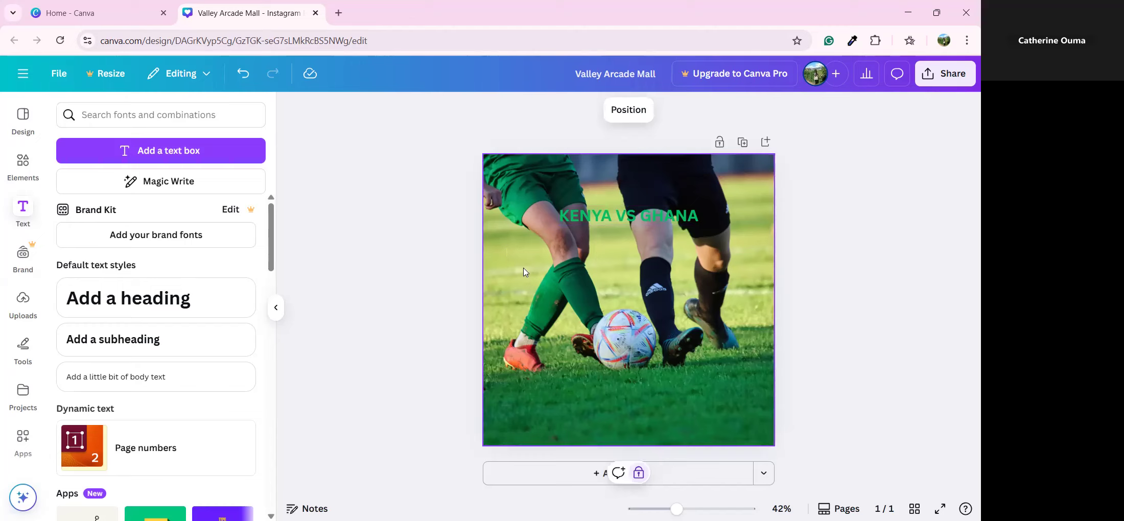
Try the Position options and adjust the transparency of the football background photo
left_click(747, 280)
left_click(745, 259)
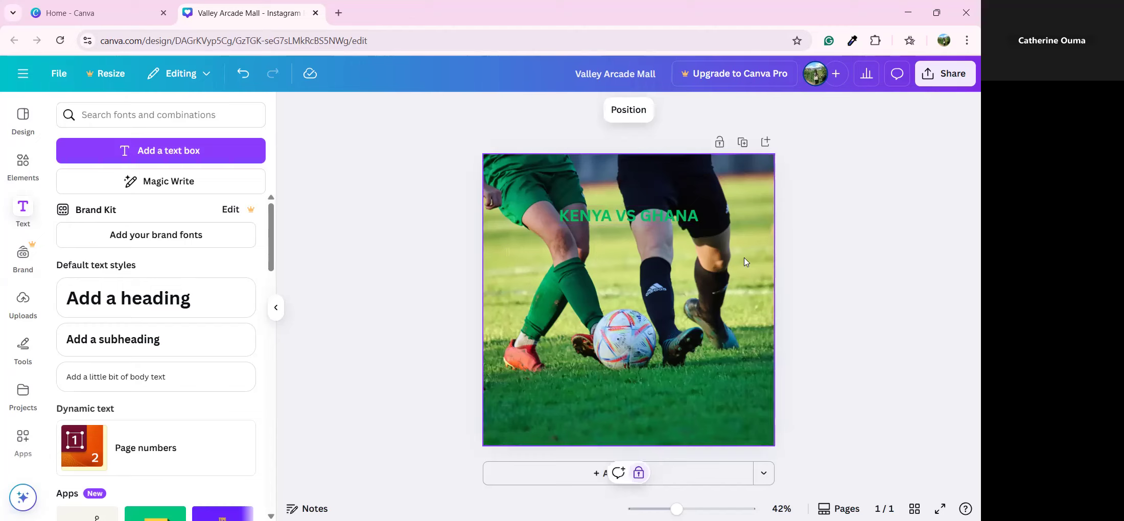
left_click(632, 114)
left_click(112, 139)
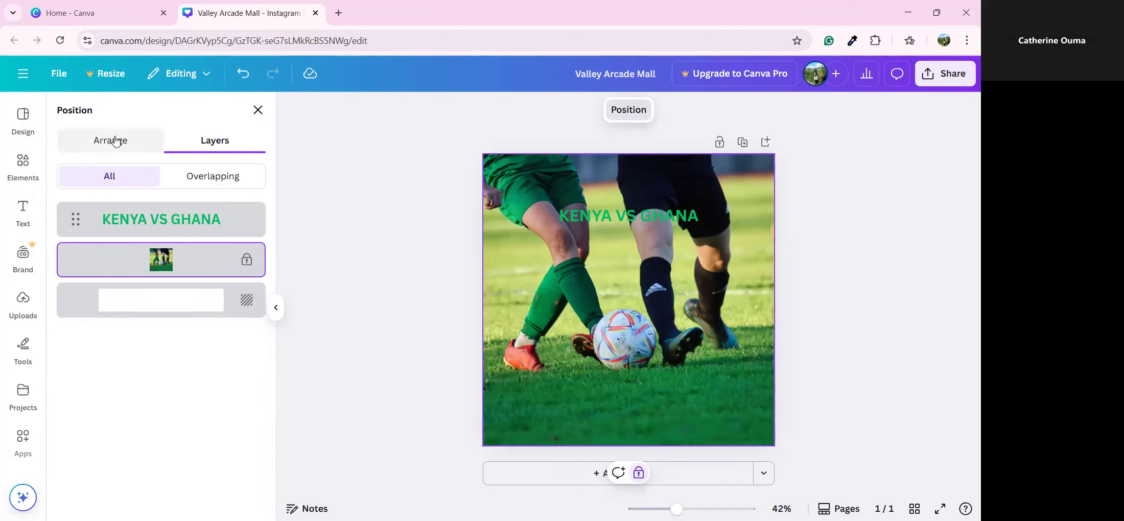
left_click(262, 112)
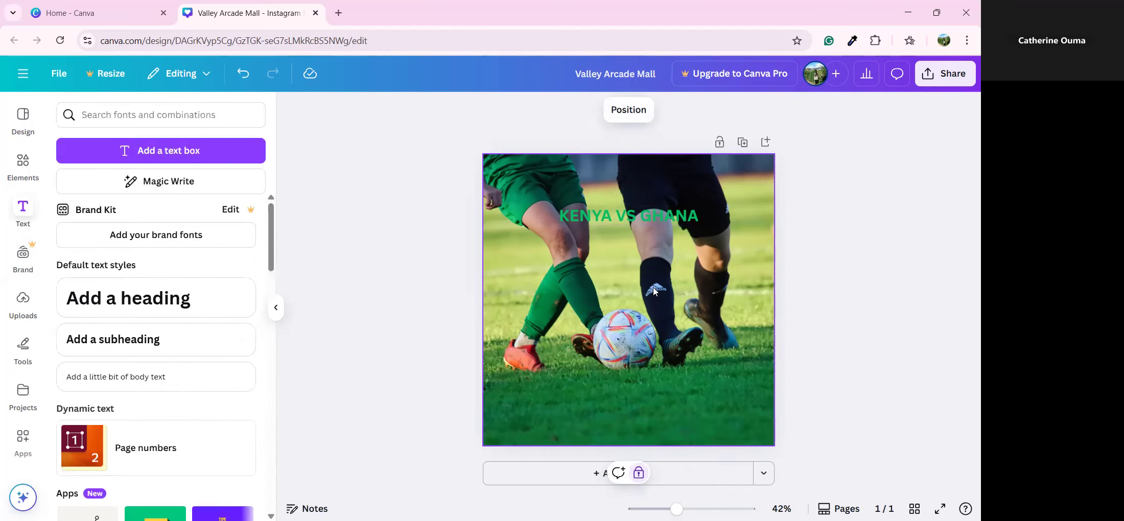
left_click(716, 340)
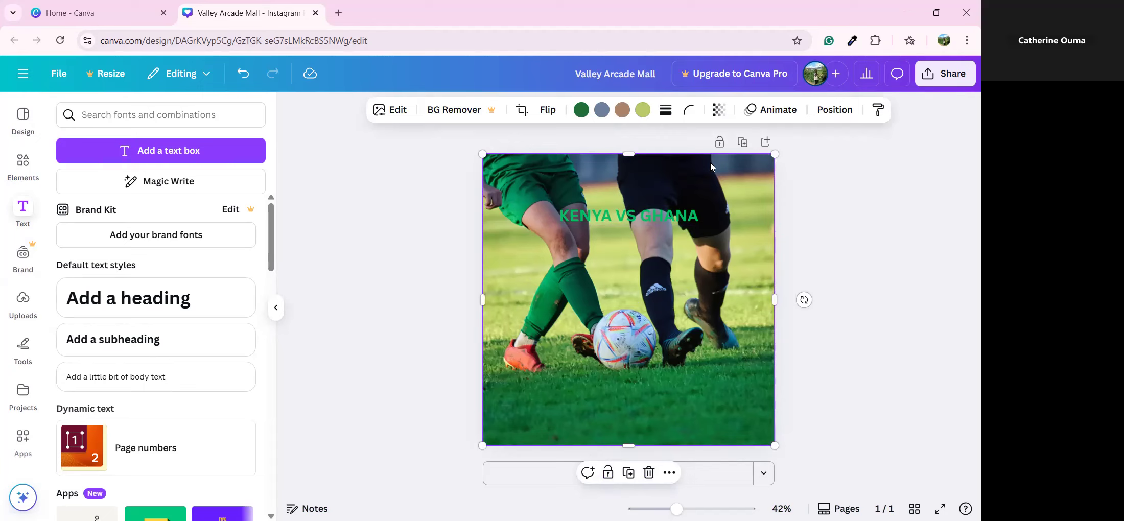
left_click(727, 111)
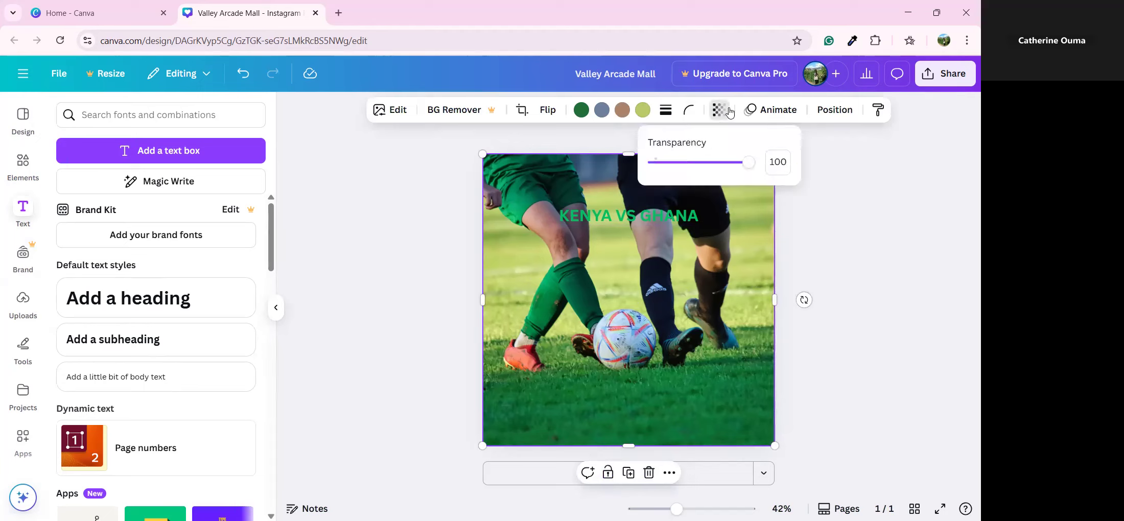
mouse_move(746, 164)
left_mouse_down()
mouse_move(704, 177)
mouse_move(681, 165)
mouse_move(764, 163)
left_mouse_up()
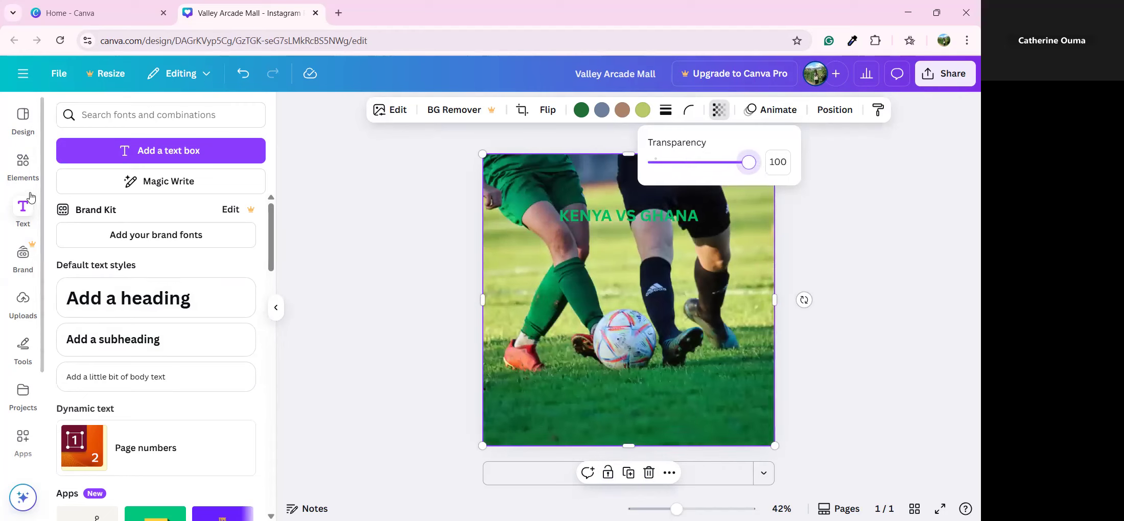
Delete the football photo, leaving the green heading on a white page
left_click(29, 173)
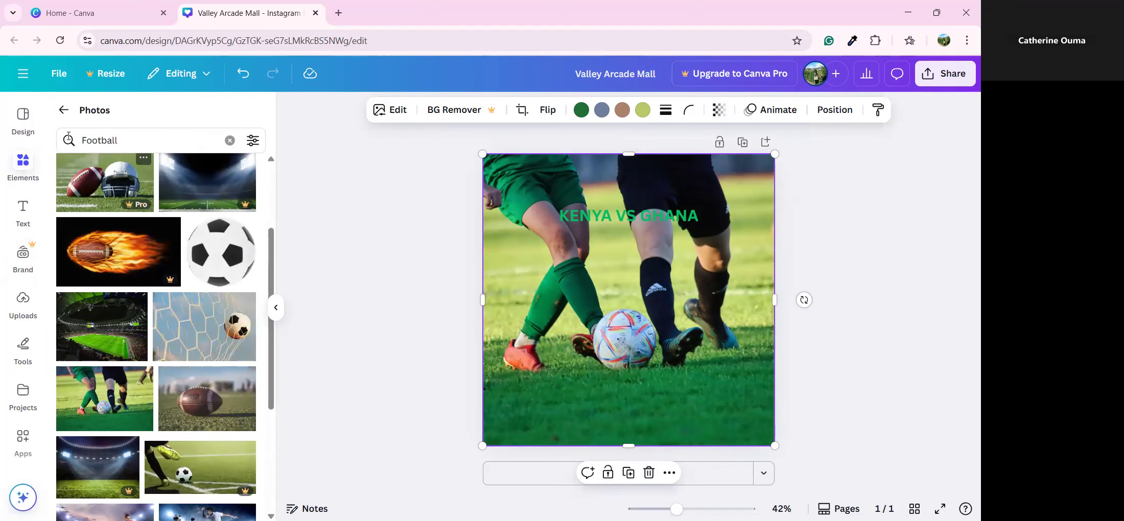
left_click(64, 110)
scroll(176, 367, "down", 5)
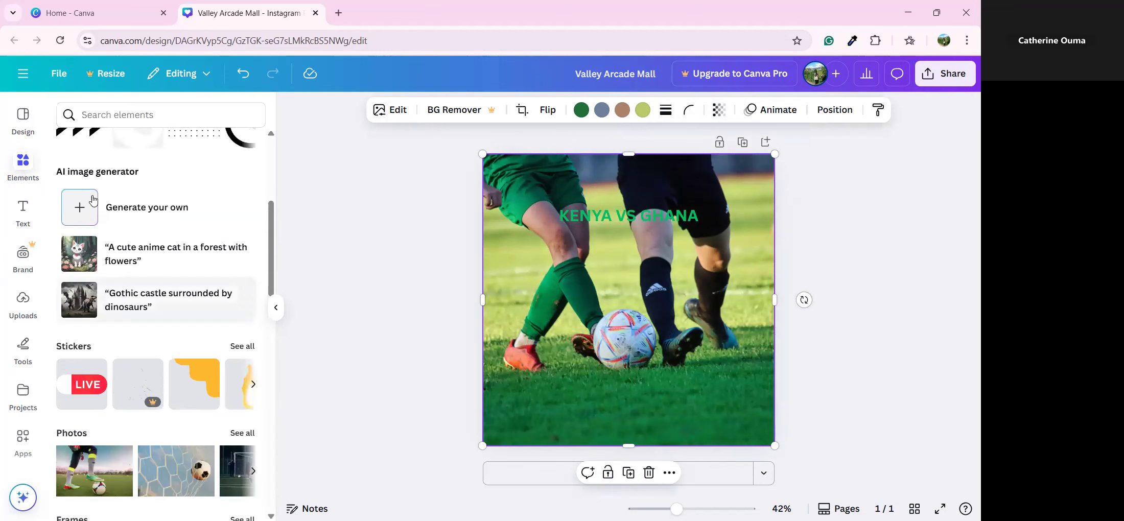
scroll(174, 364, "down", 6)
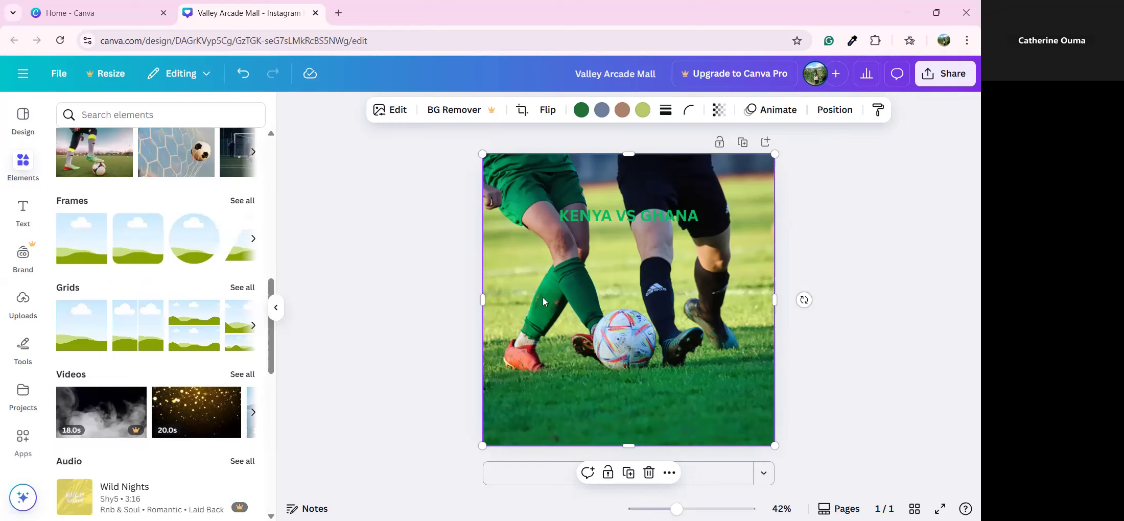
left_click_drag(543, 301, 554, 321)
left_click(658, 147)
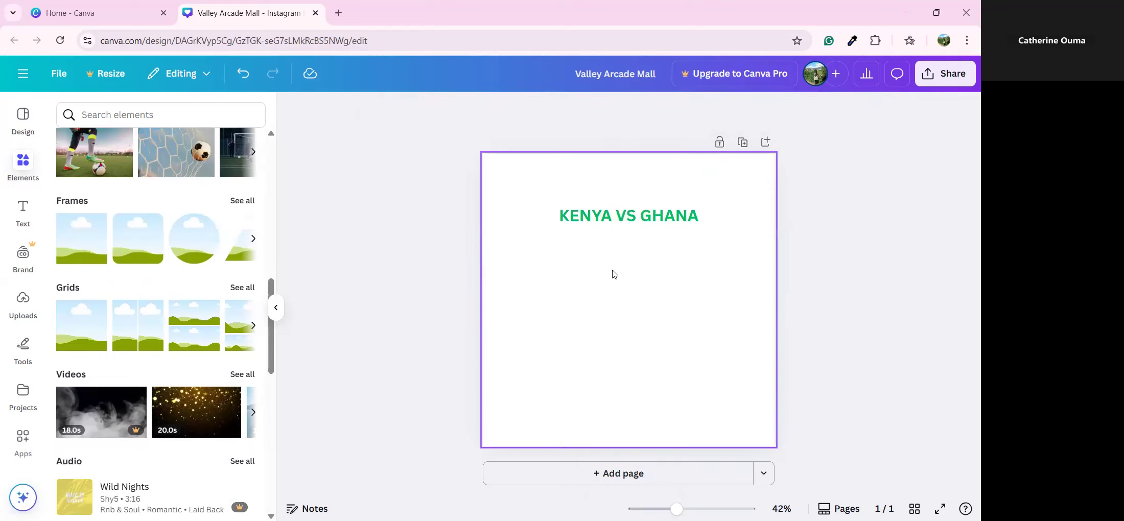
Delete the heading and place a desktop-monitor frame slightly above the page centre
left_click(613, 229)
left_click(659, 179)
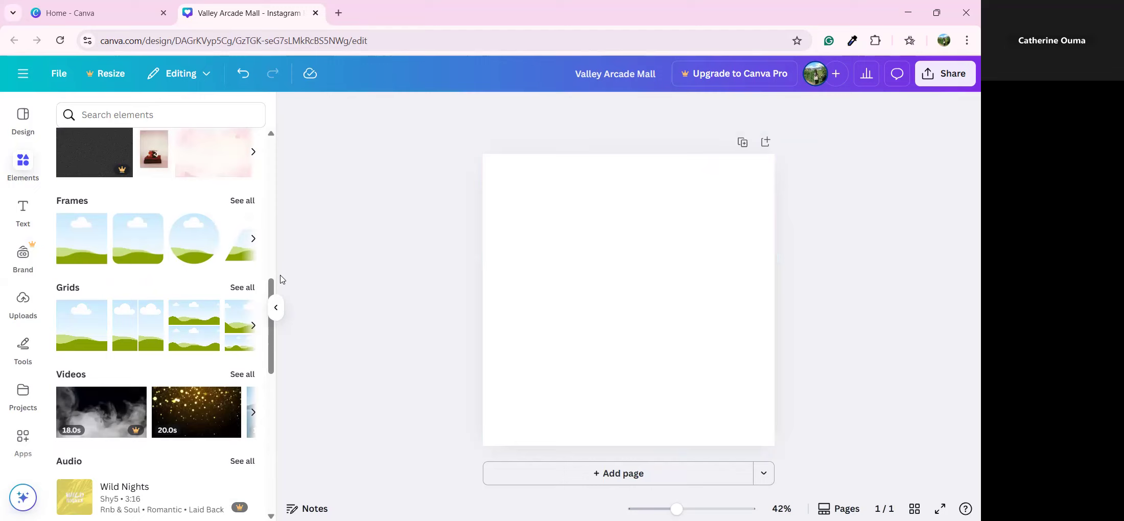
left_click(251, 203)
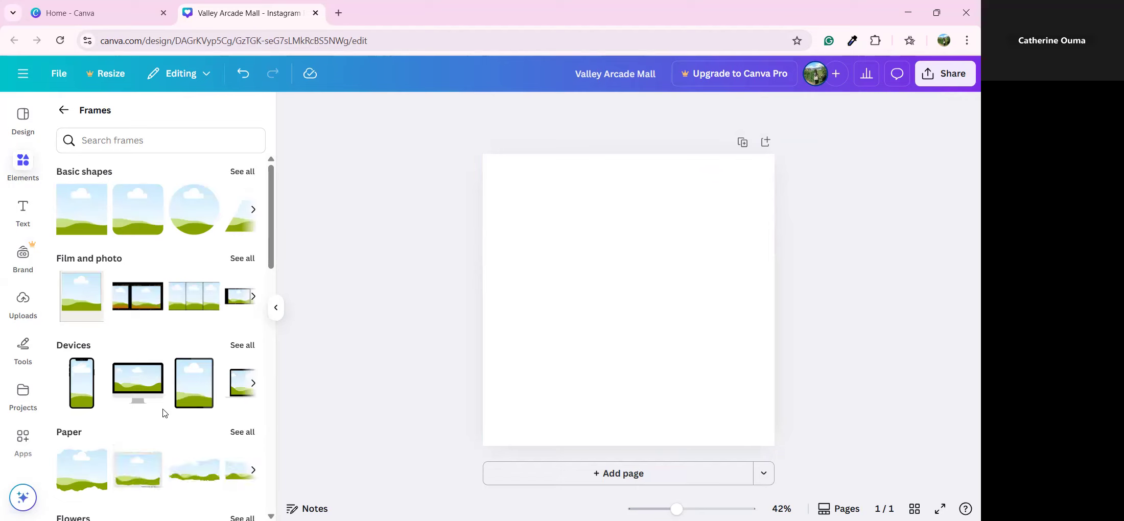
left_click(124, 374)
left_click_drag(624, 302, 614, 271)
left_click(542, 356)
left_click(626, 254)
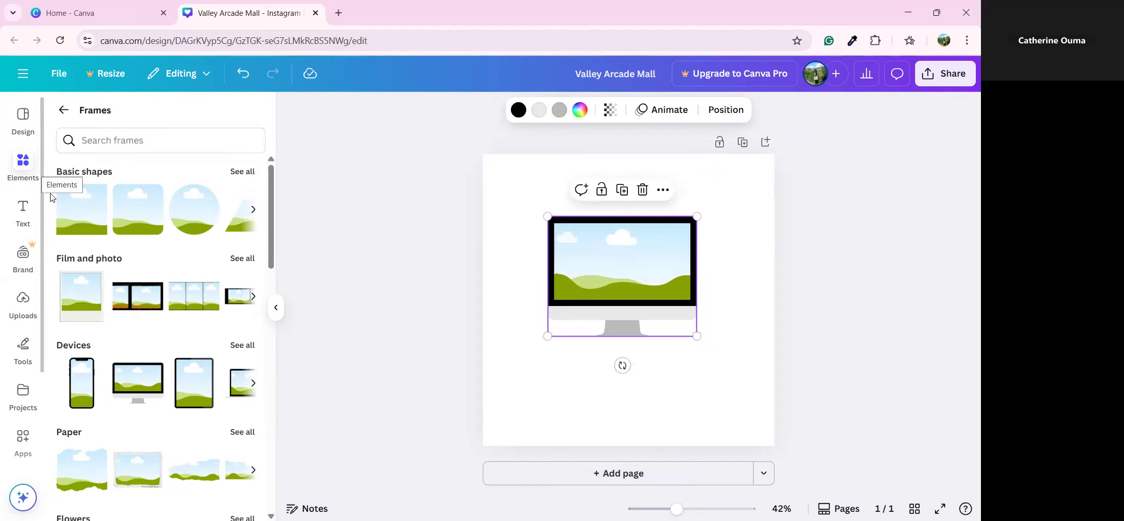
scroll(123, 297, "down", 4)
Search the elements library for 'Wedding'
scroll(126, 215, "up", 3)
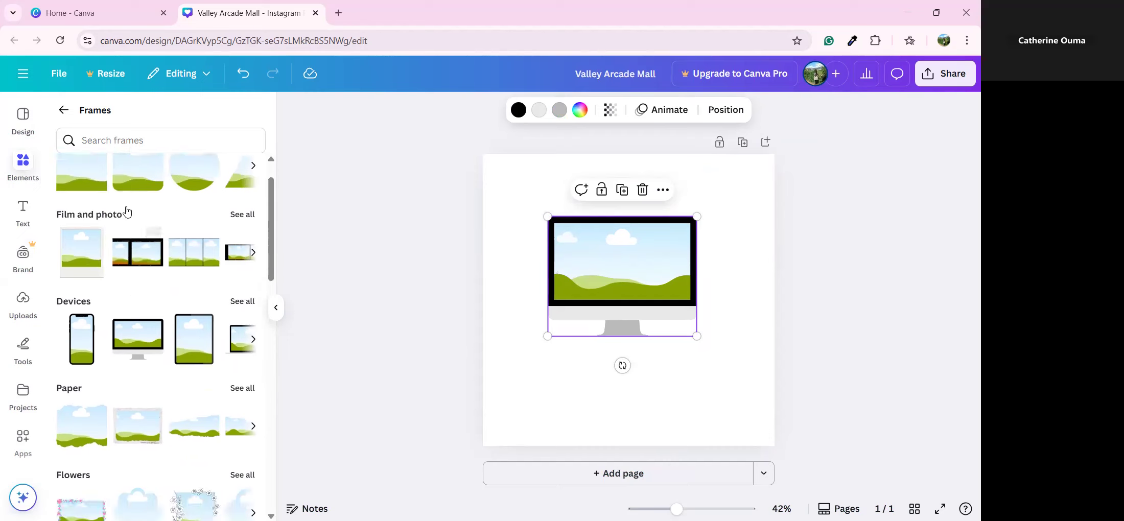
scroll(127, 212, "up", 1)
left_click(64, 110)
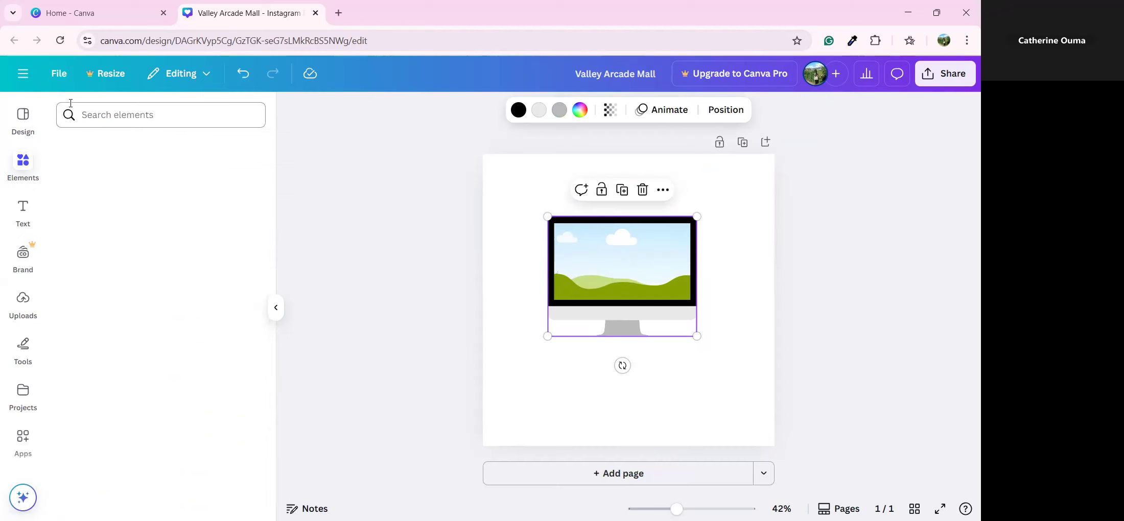
left_click(107, 113)
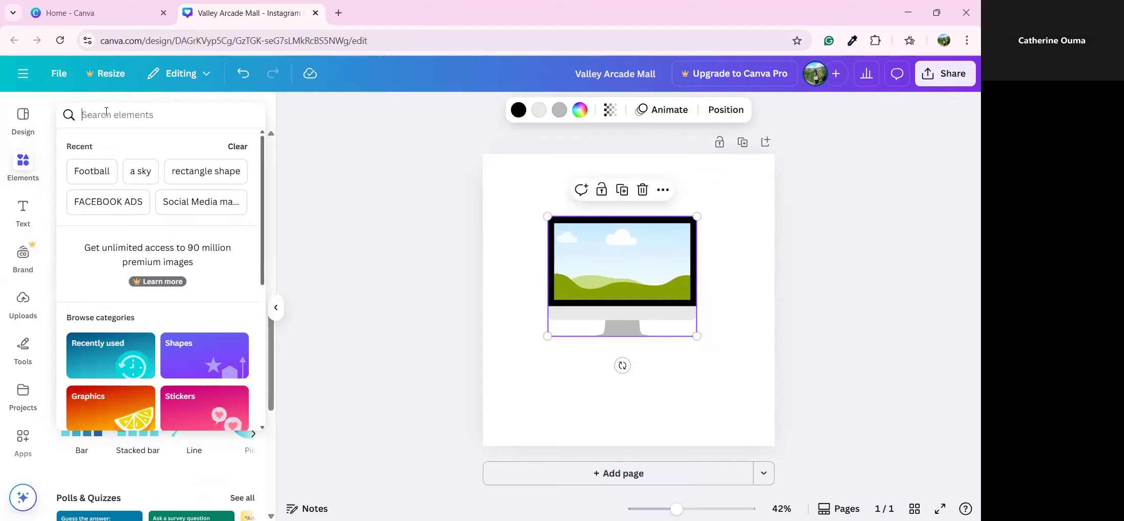
type("Wedding")
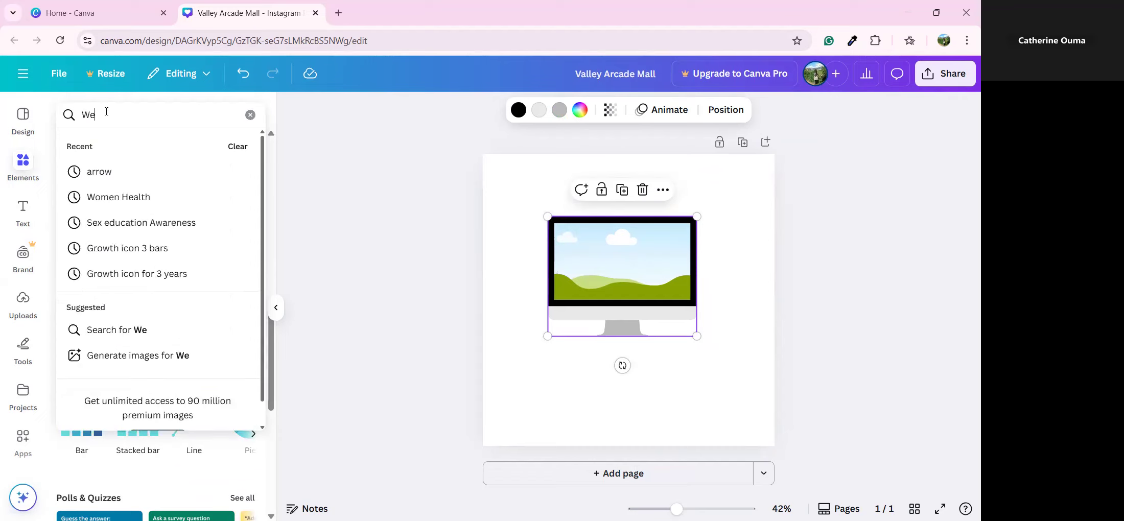
key("Return")
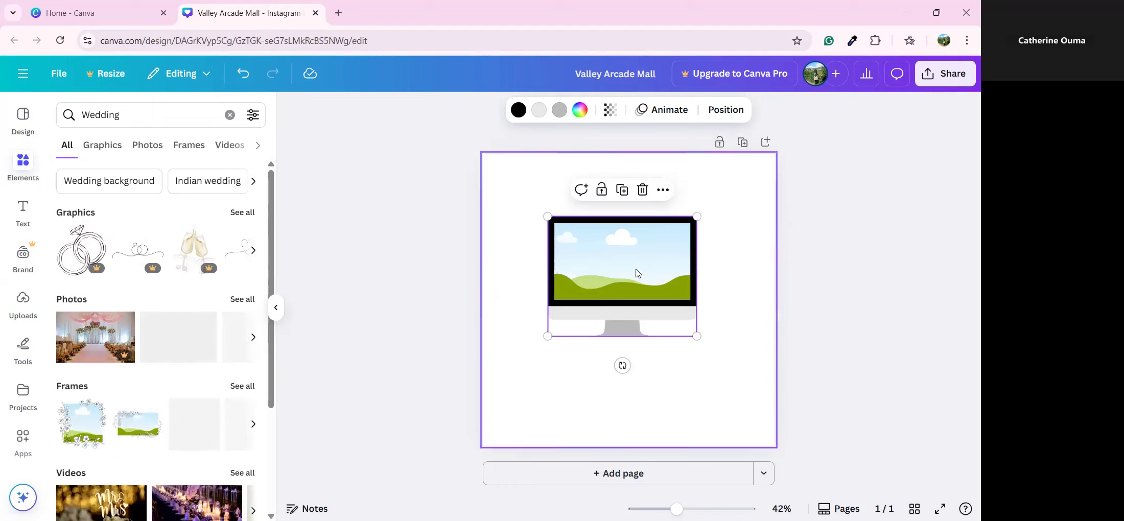
Fill the monitor frame with the gold rings photo, then replace it with the wedding couple photo
left_click(235, 301)
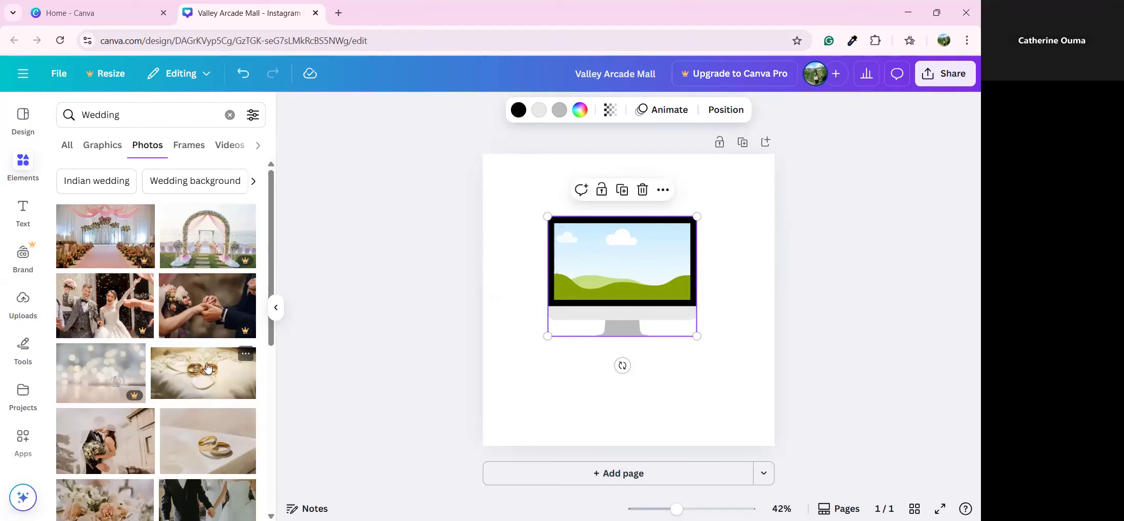
left_click_drag(192, 373, 214, 425)
left_click_drag(543, 427, 623, 335)
left_click_drag(623, 292, 623, 292)
left_click(636, 377)
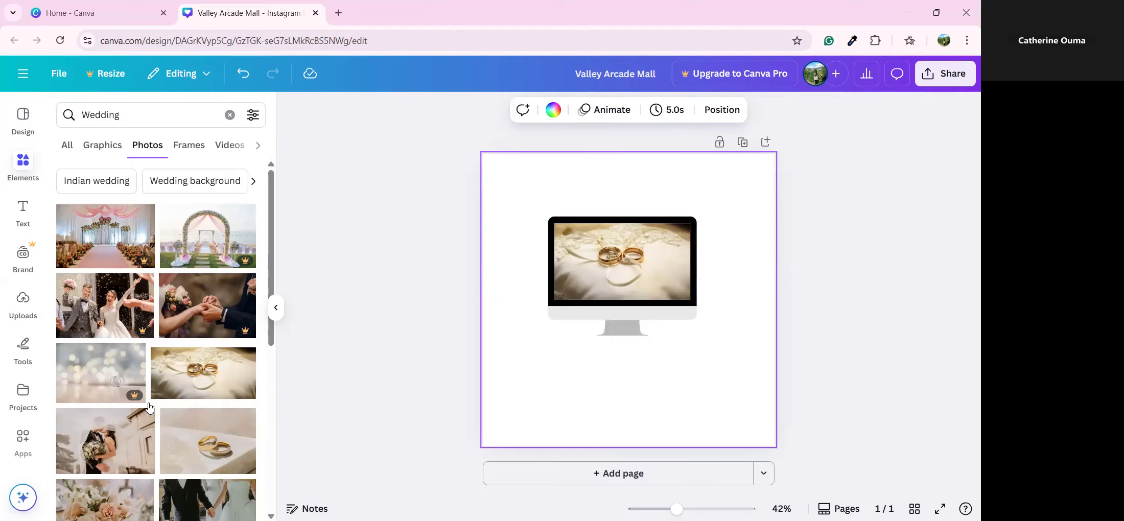
scroll(110, 381, "down", 1)
left_click_drag(110, 380, 657, 286)
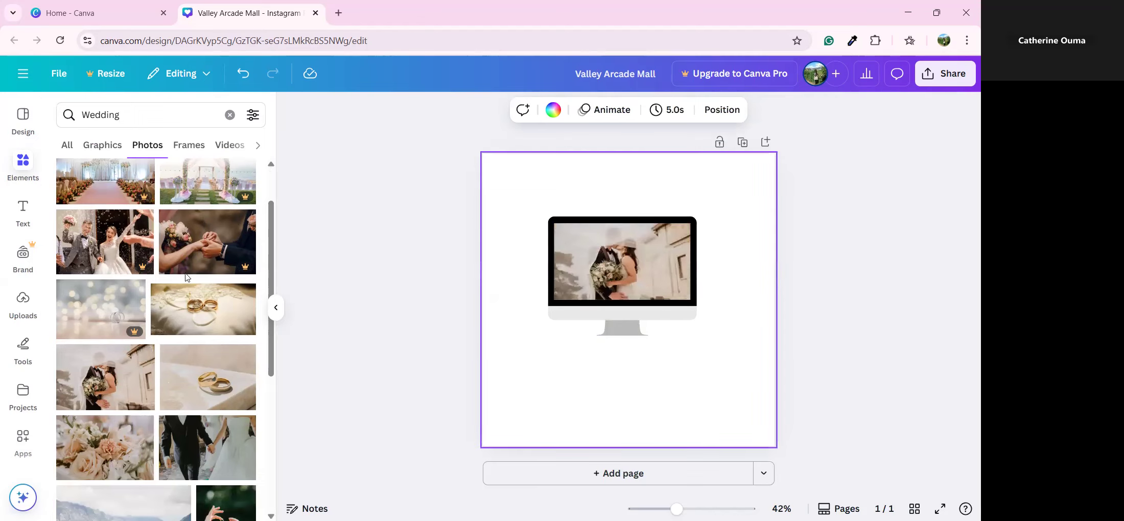
Add an S-shaped letter frame from the Frames letters collection to the page
left_click(32, 164)
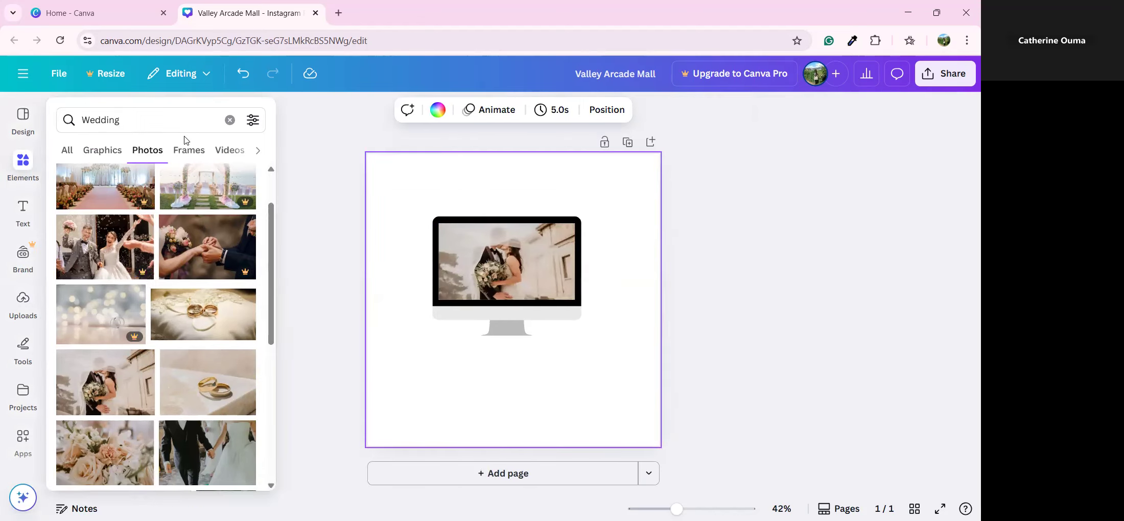
left_click(230, 115)
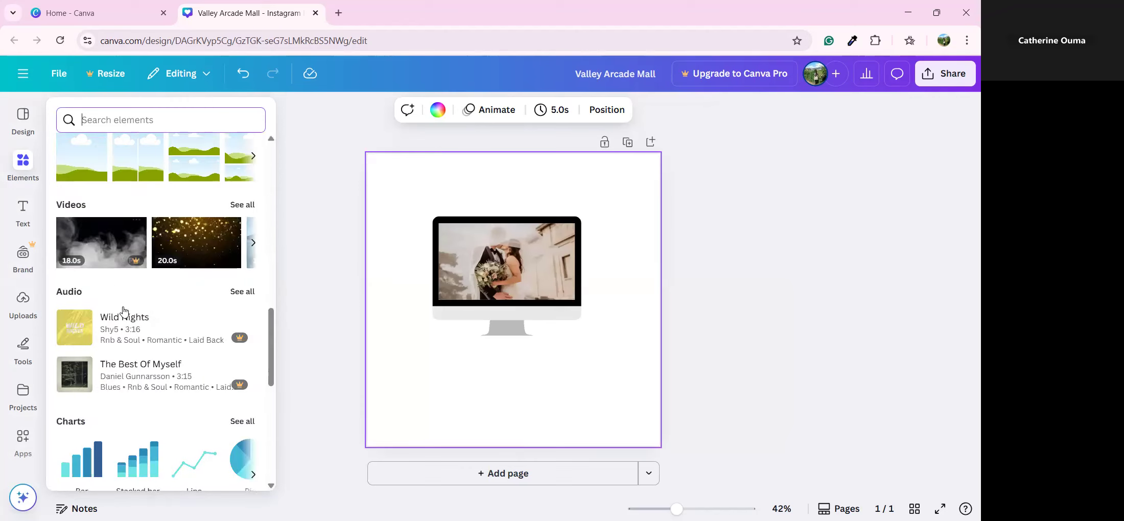
scroll(127, 309, "down", 4)
scroll(126, 313, "up", 2)
scroll(125, 315, "up", 5)
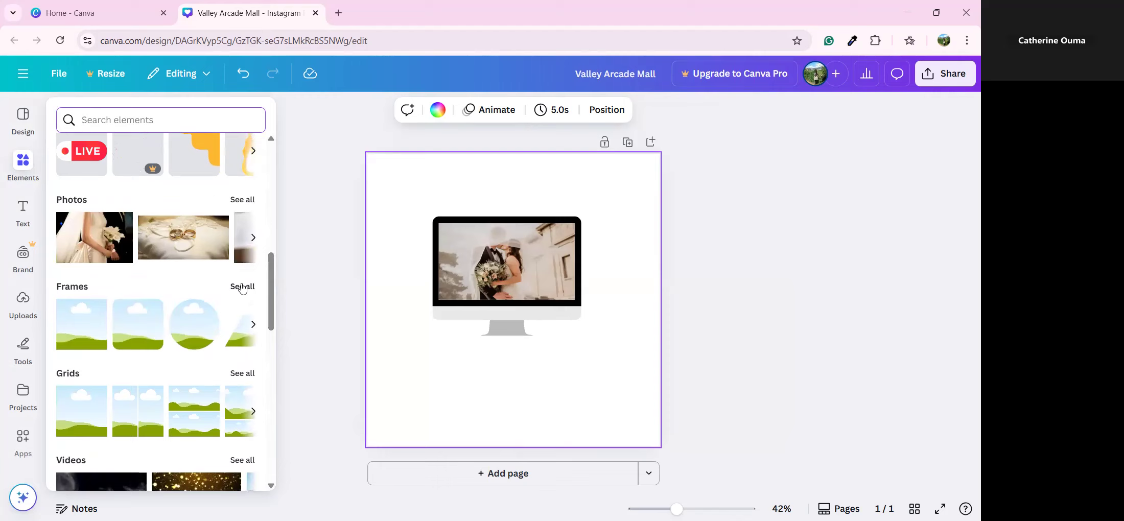
left_click(242, 287)
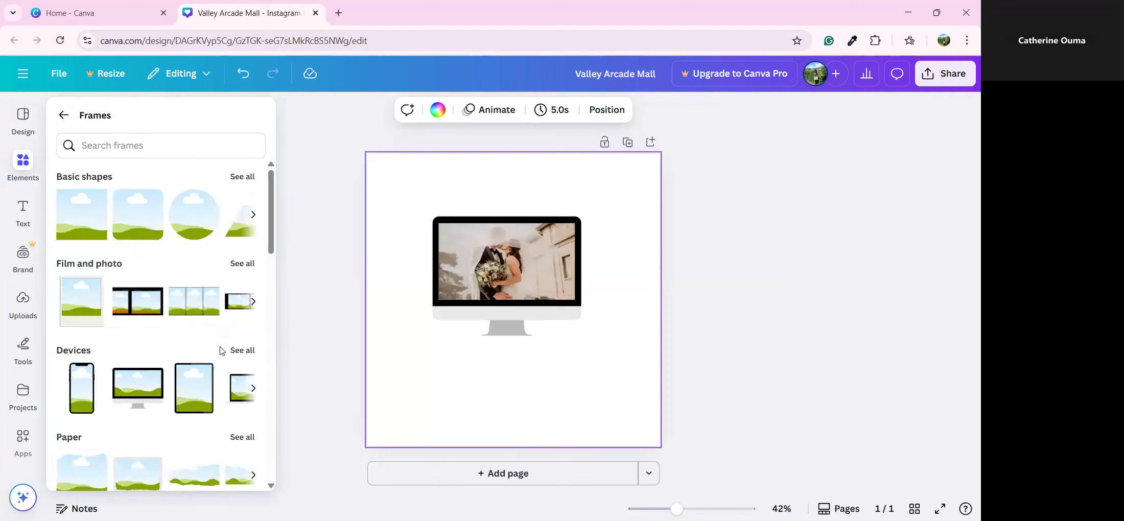
scroll(221, 327, "down", 4)
scroll(221, 350, "down", 2)
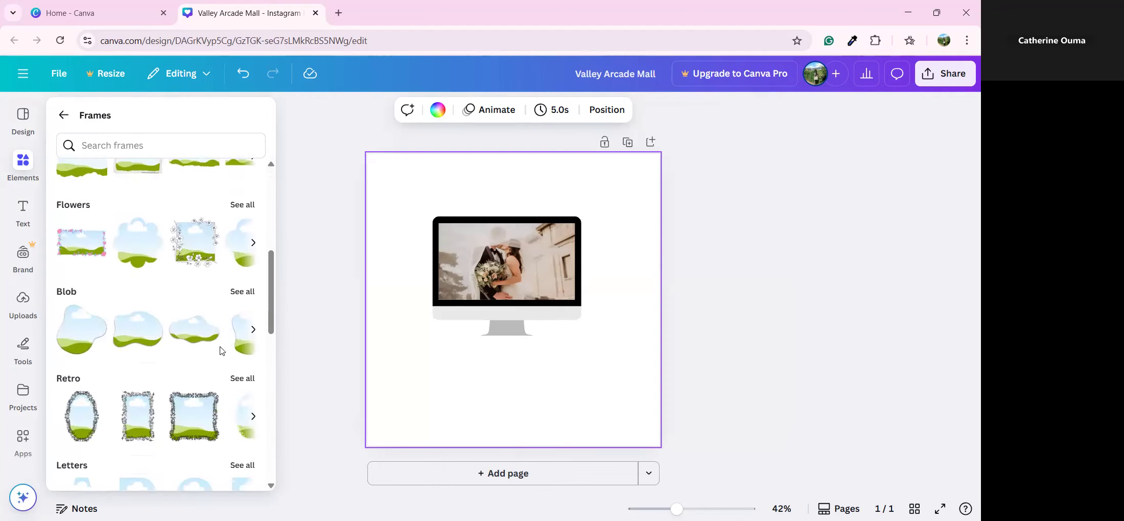
scroll(221, 350, "down", 4)
left_click(242, 273)
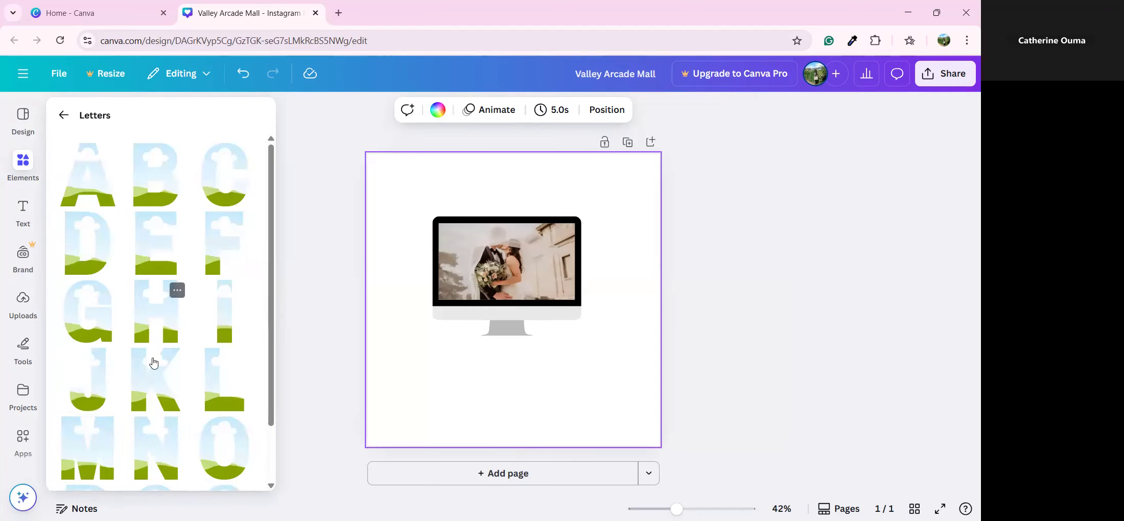
scroll(104, 451, "down", 3)
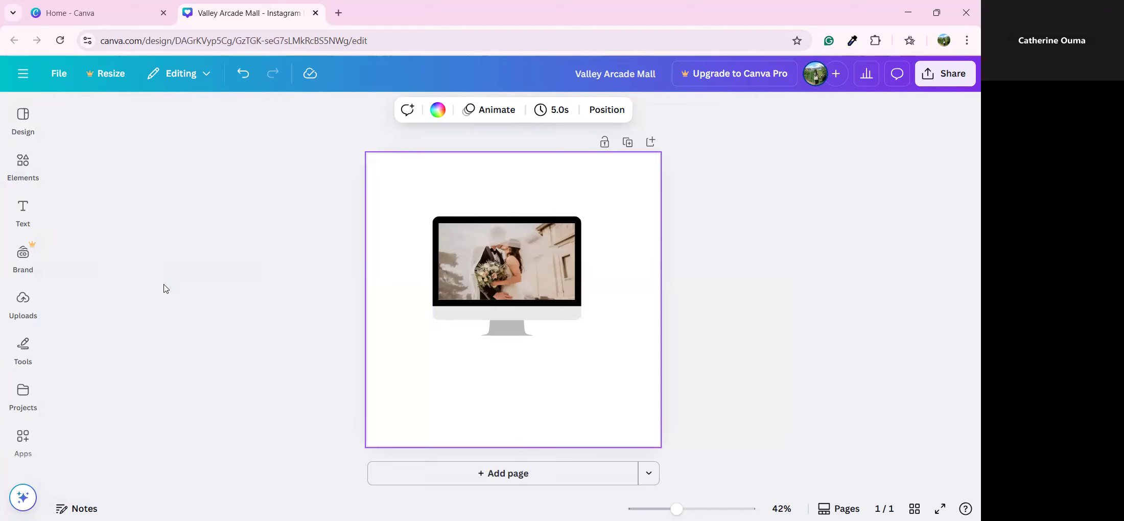
mouse_move(36, 173)
left_click(213, 389)
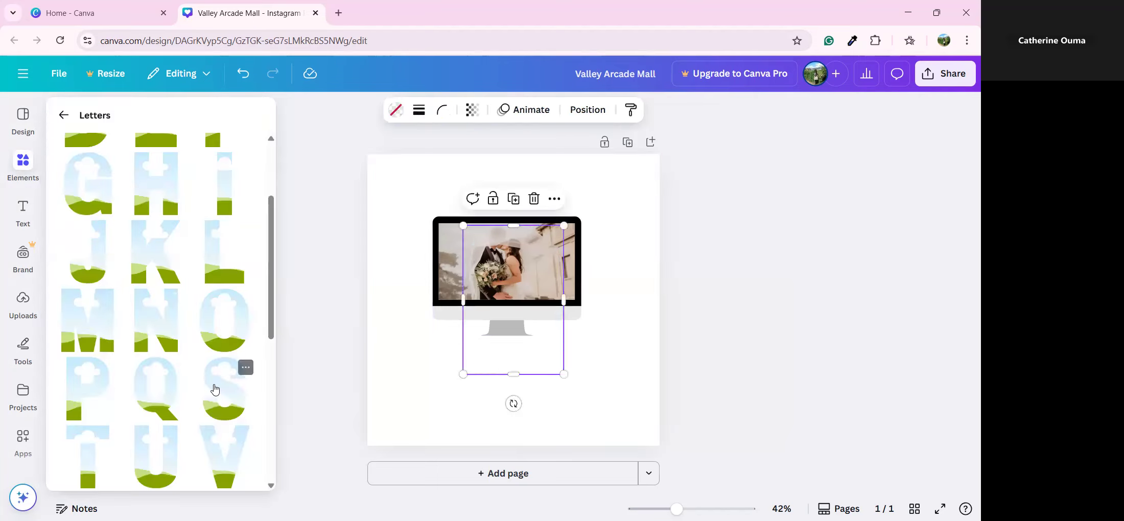
Put the S frame at the lower left and the monitor frame at the upper right
left_click_drag(506, 342, 431, 393)
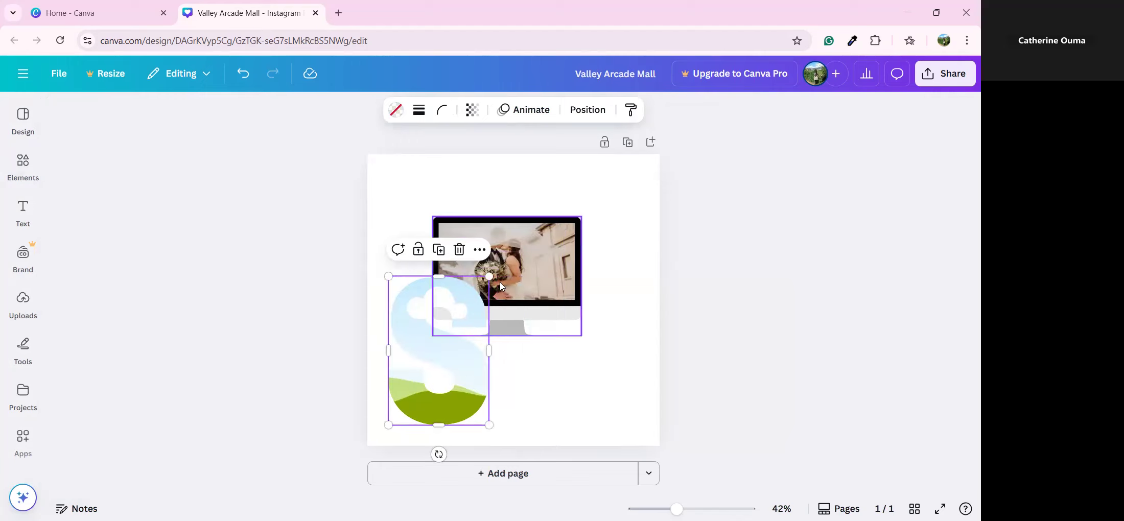
left_click_drag(464, 277, 473, 321)
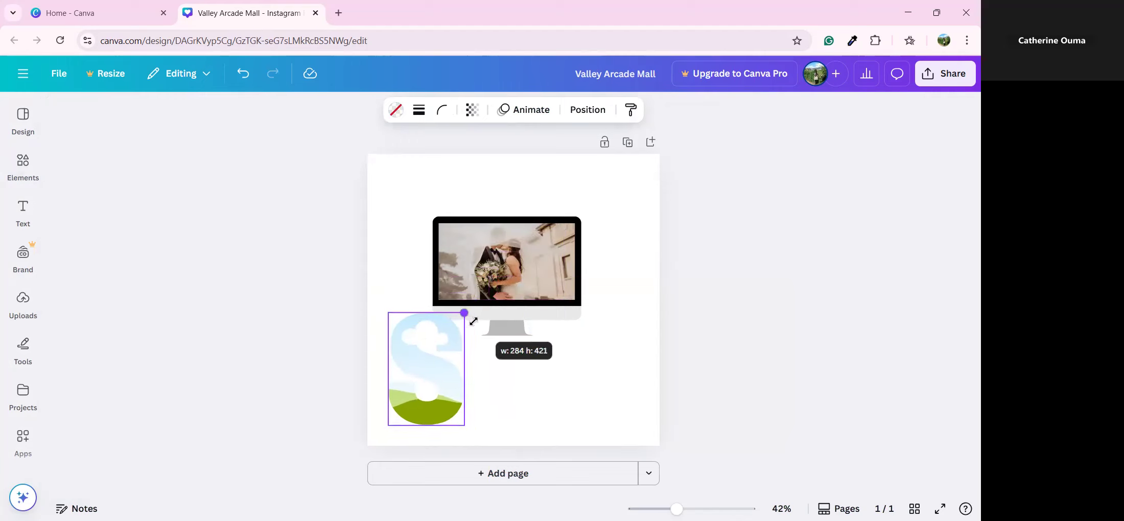
left_click(503, 317)
left_click_drag(413, 208, 599, 209)
left_click(613, 264)
Enlarge the S letter frame and return to the main Elements panel
left_click(431, 327)
left_click_drag(464, 321, 487, 279)
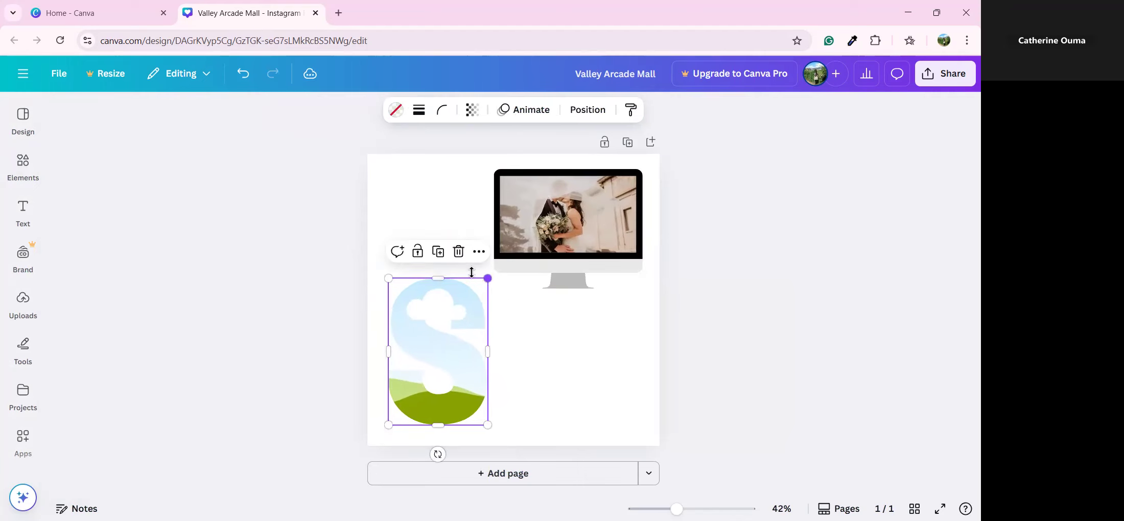
left_click_drag(389, 279, 384, 273)
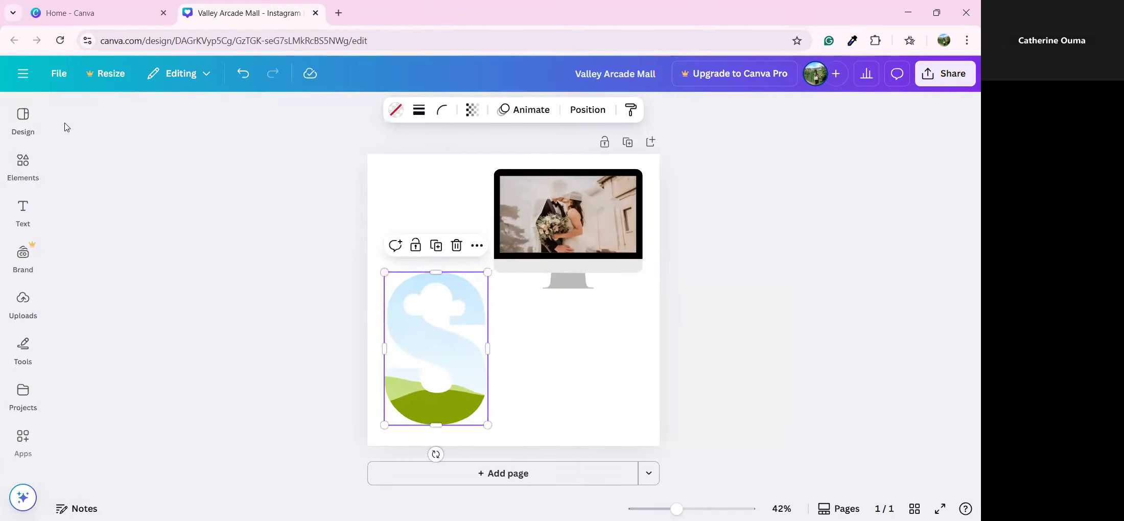
left_click(23, 166)
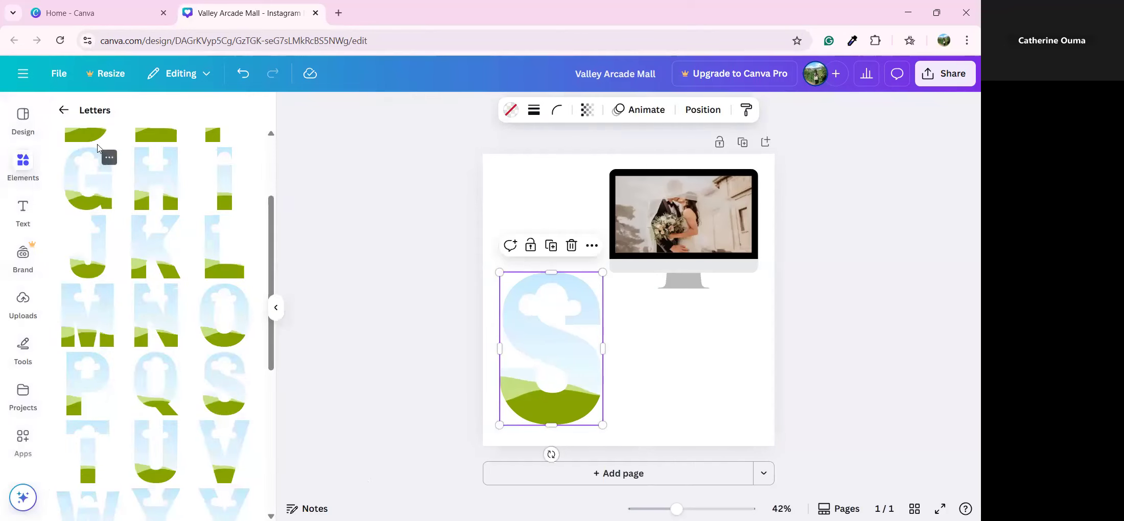
left_click(63, 109)
left_click(63, 110)
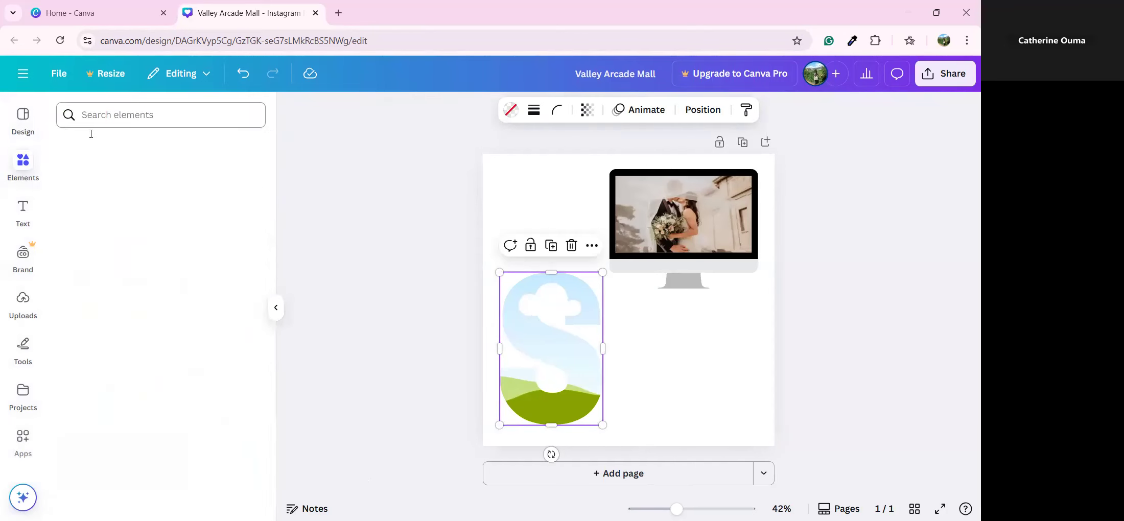
Search photos for 'Garden' and fill the S frame with the colourful flower photo
left_click(100, 117)
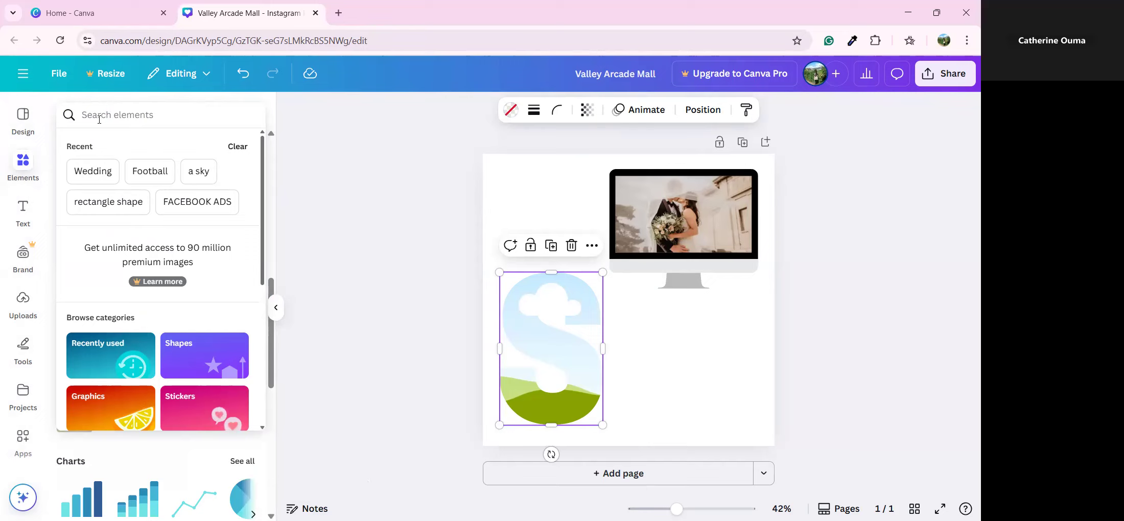
type("Gardeb")
key("BackSpace")
key("Return")
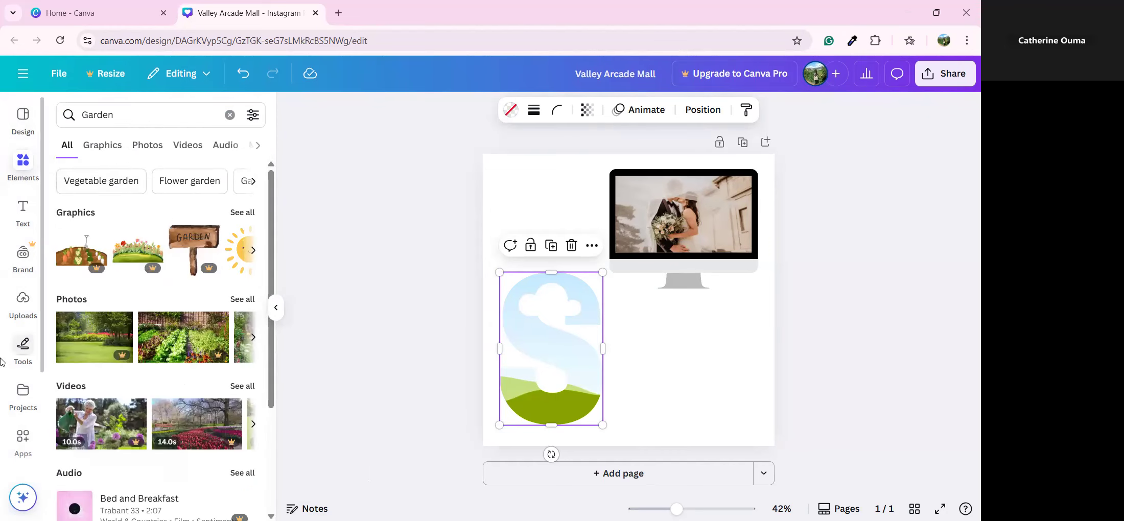
left_click(232, 302)
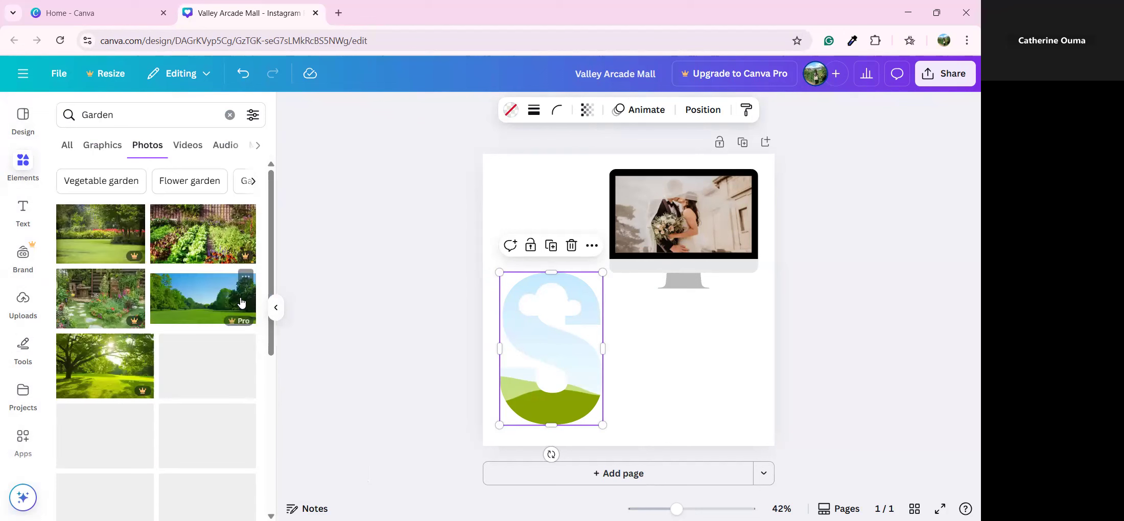
scroll(213, 280, "down", 1)
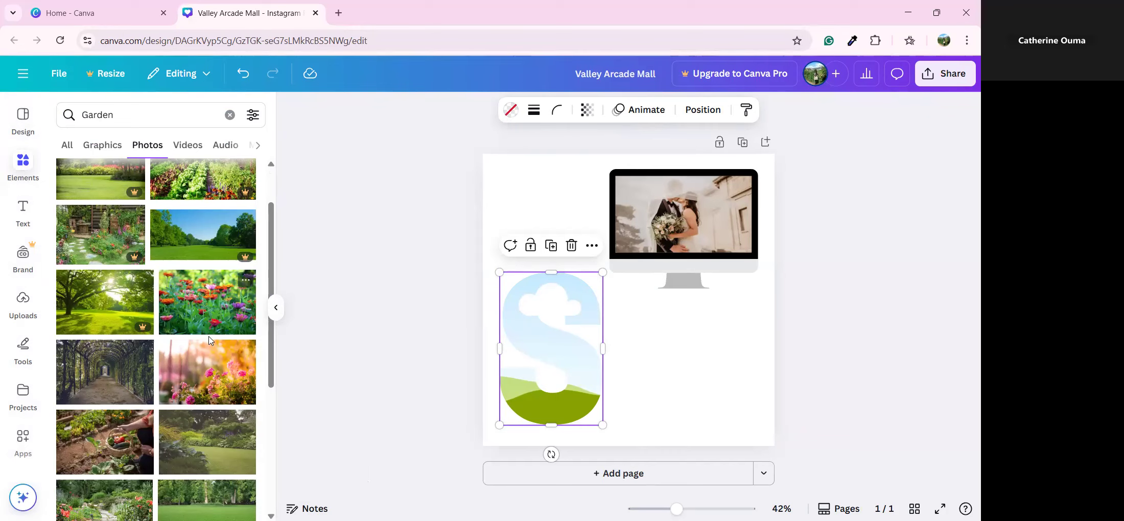
left_click_drag(200, 309, 531, 416)
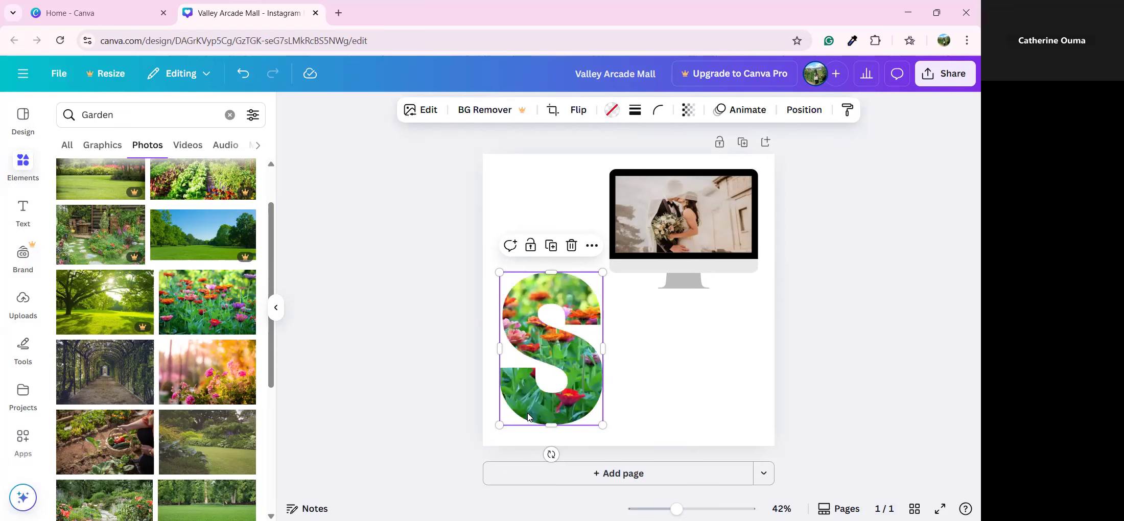
left_click(650, 379)
left_click(575, 333)
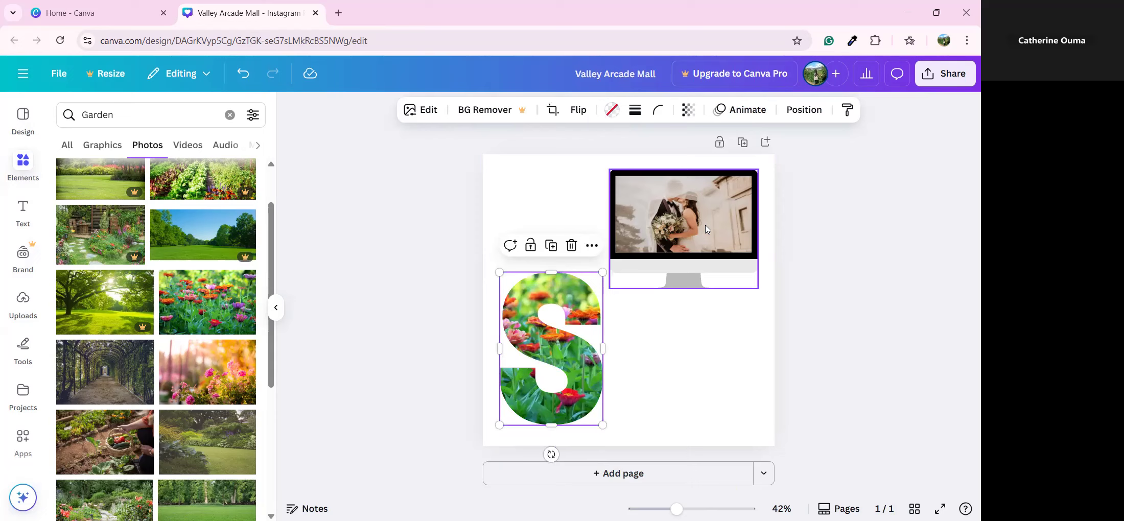
Shrink the S slightly, move the monitor beside it, then group them, raise them, and ungroup
left_click_drag(601, 272, 597, 279)
left_click_drag(647, 235, 644, 360)
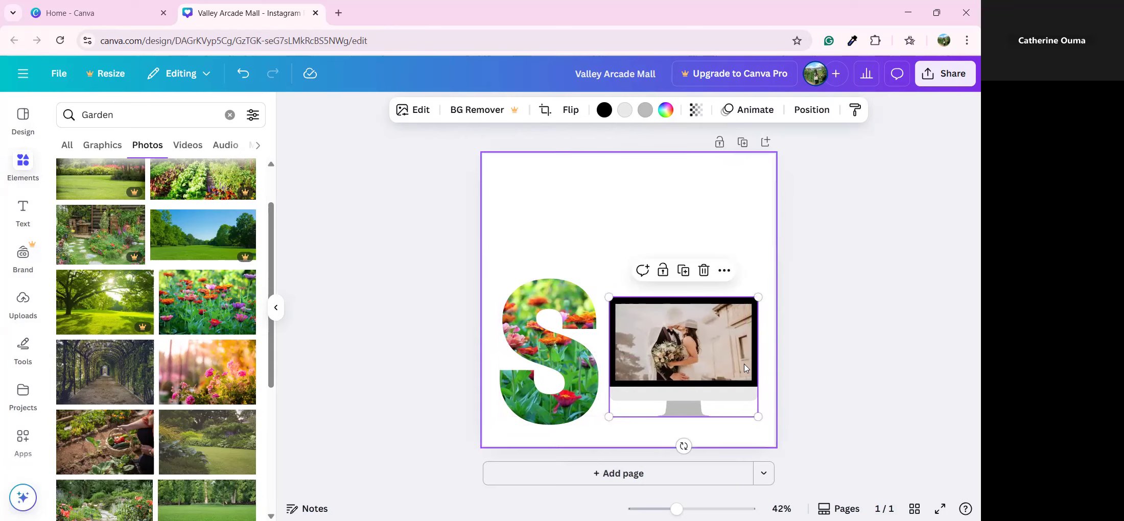
left_click(608, 217)
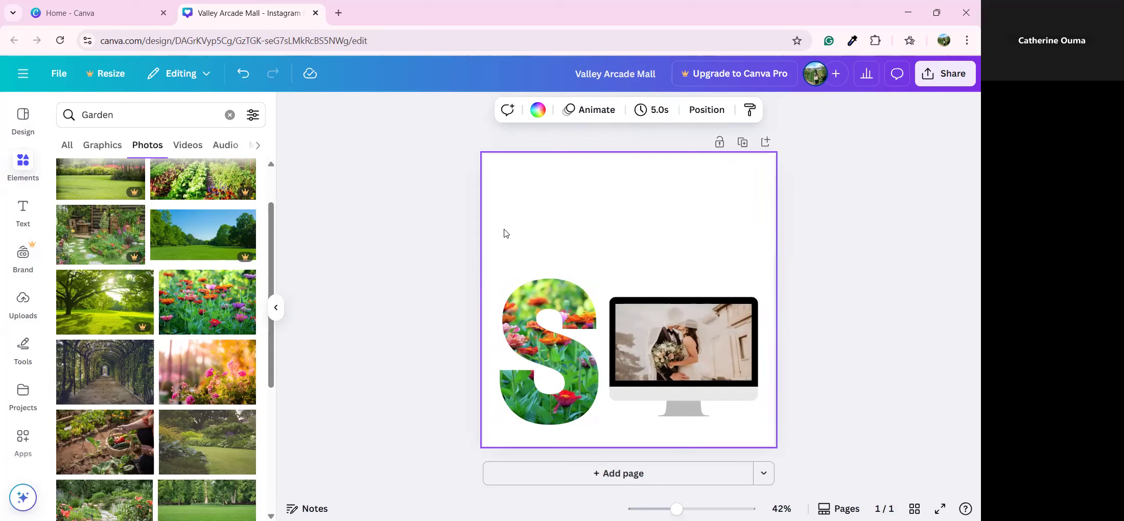
left_click_drag(501, 228, 766, 420)
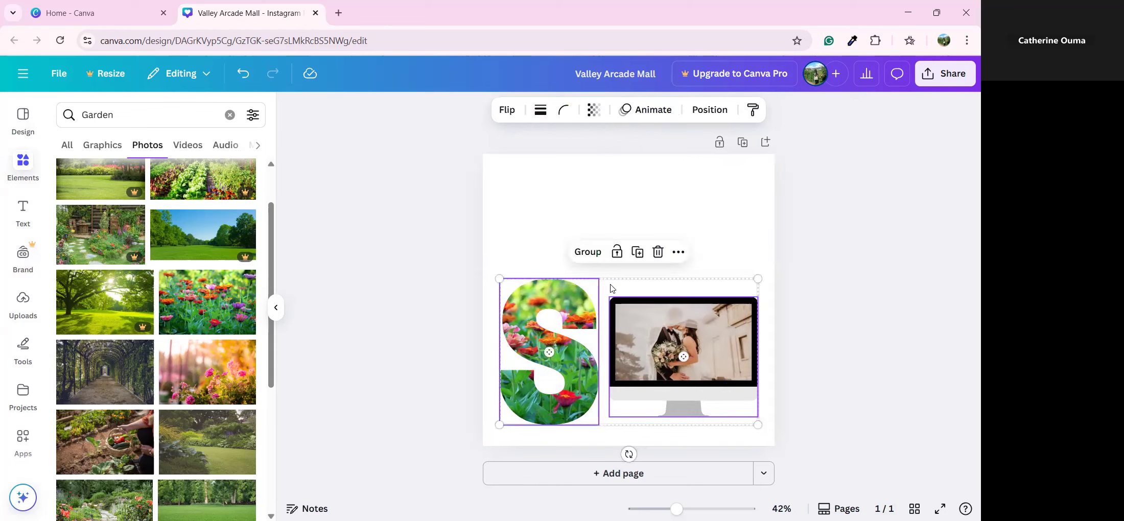
left_click(587, 252)
left_click(657, 210)
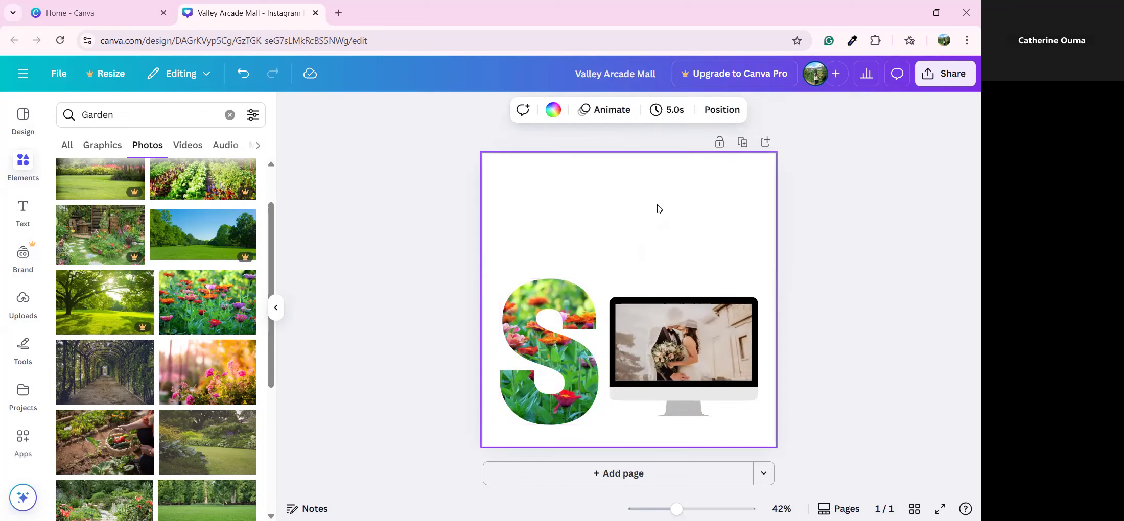
double_click(664, 320)
left_click_drag(664, 321, 662, 272)
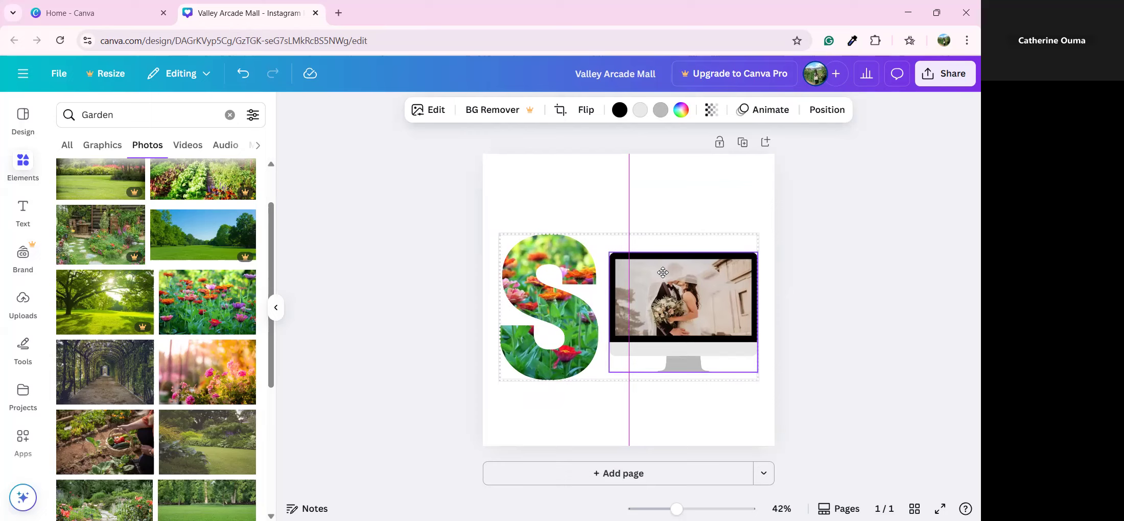
left_click_drag(662, 272, 663, 273)
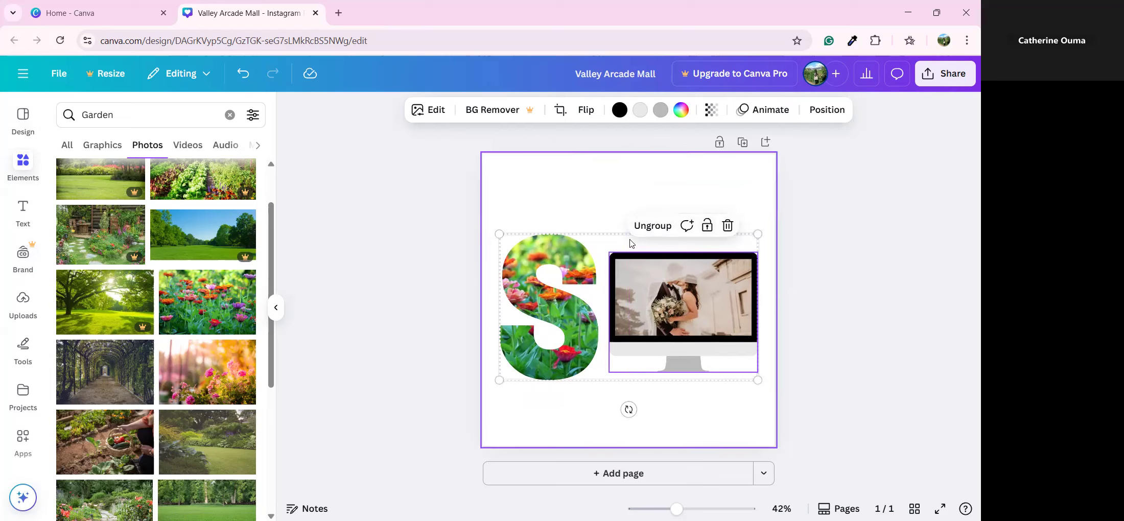
left_click(662, 232)
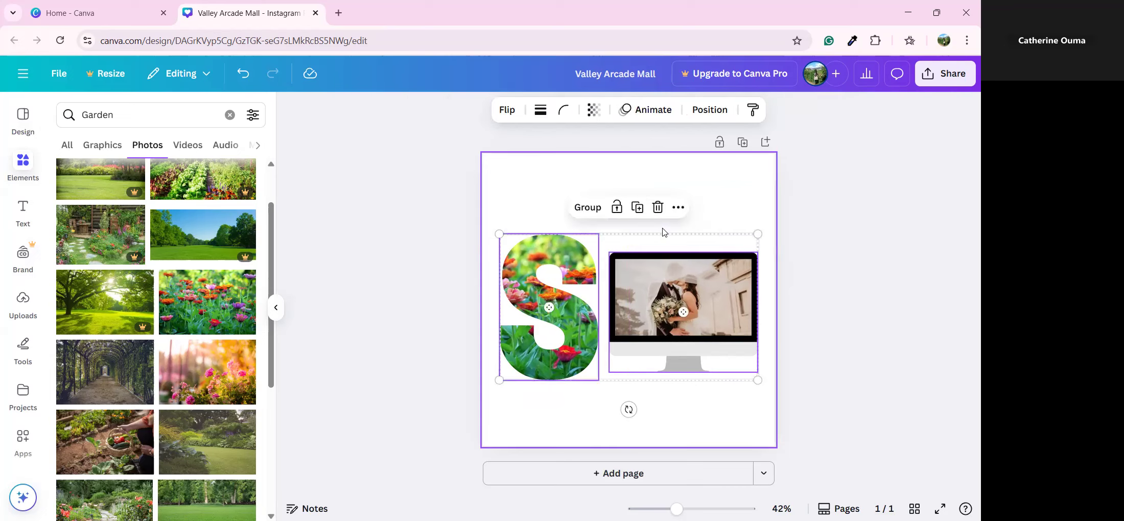
Centre the monitor frame horizontally using Align to page > Center
left_click(669, 344)
left_click(670, 345)
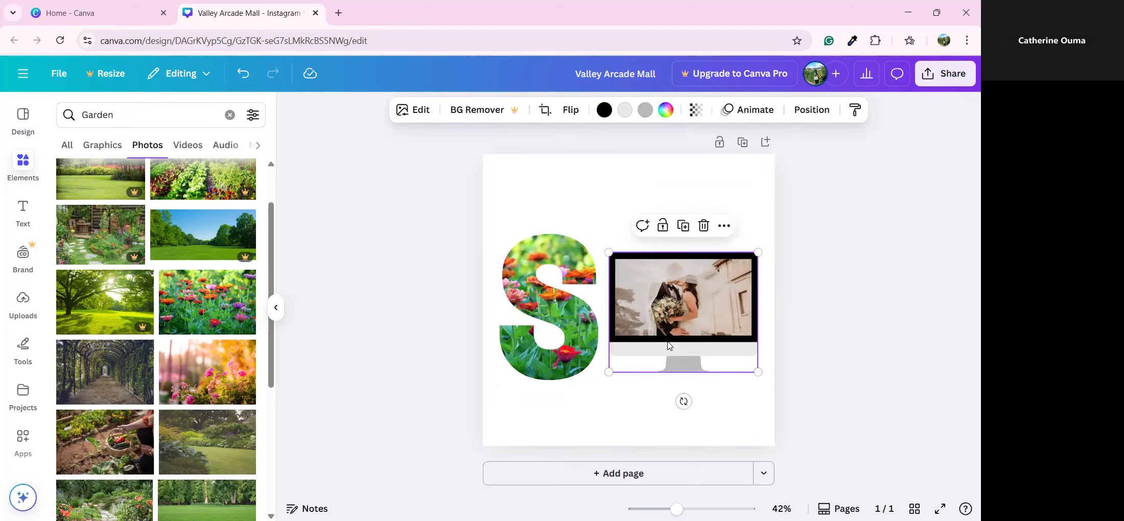
left_click(724, 228)
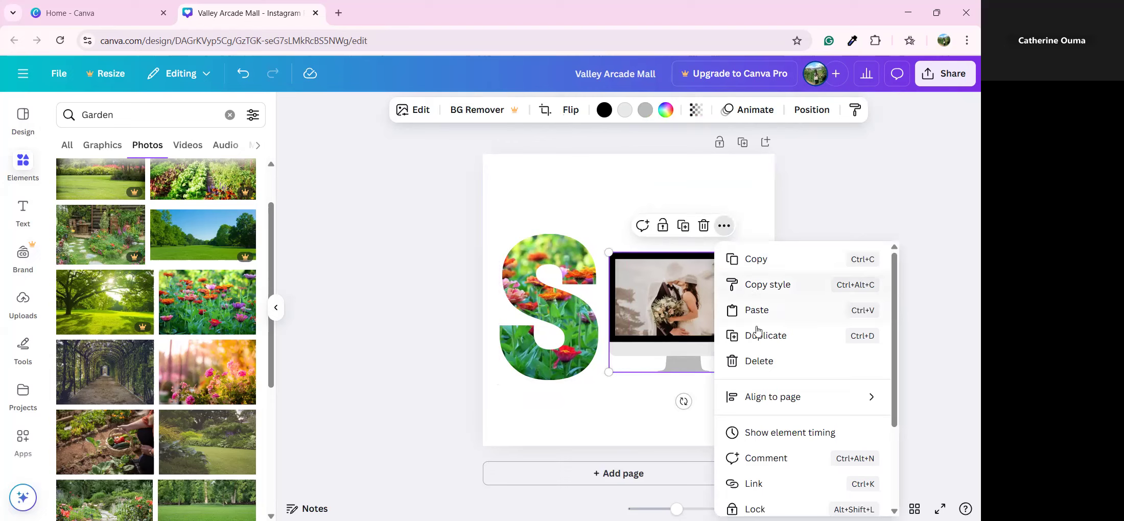
mouse_move(761, 401)
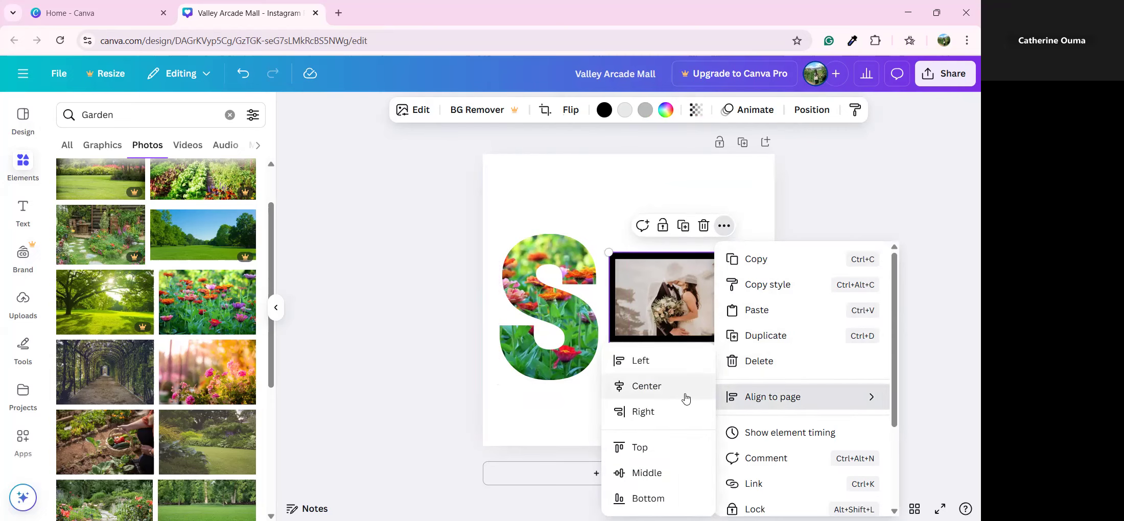
left_click(686, 399)
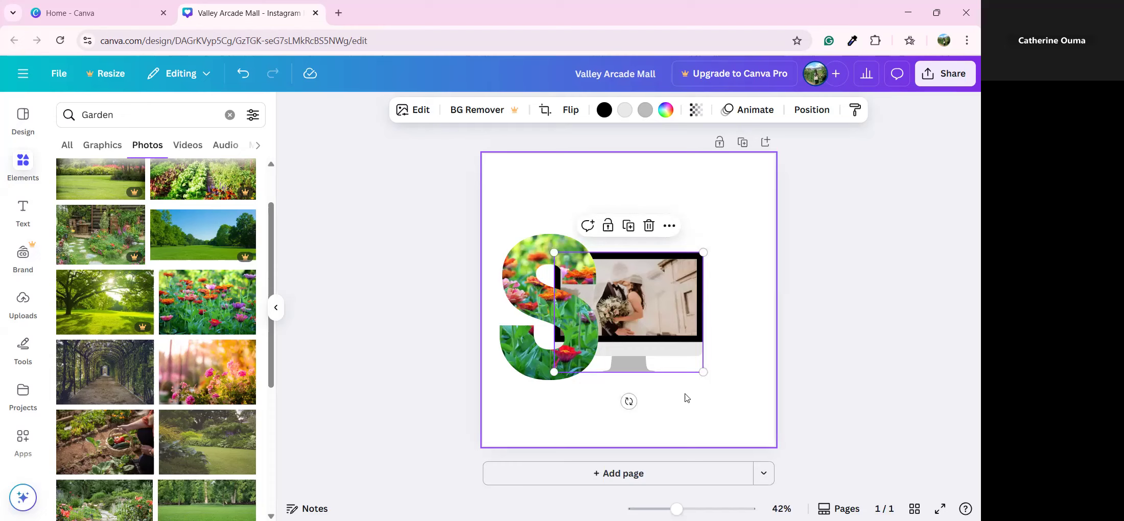
Centre the flower S frame vertically using Align to page > Middle
left_click(538, 379)
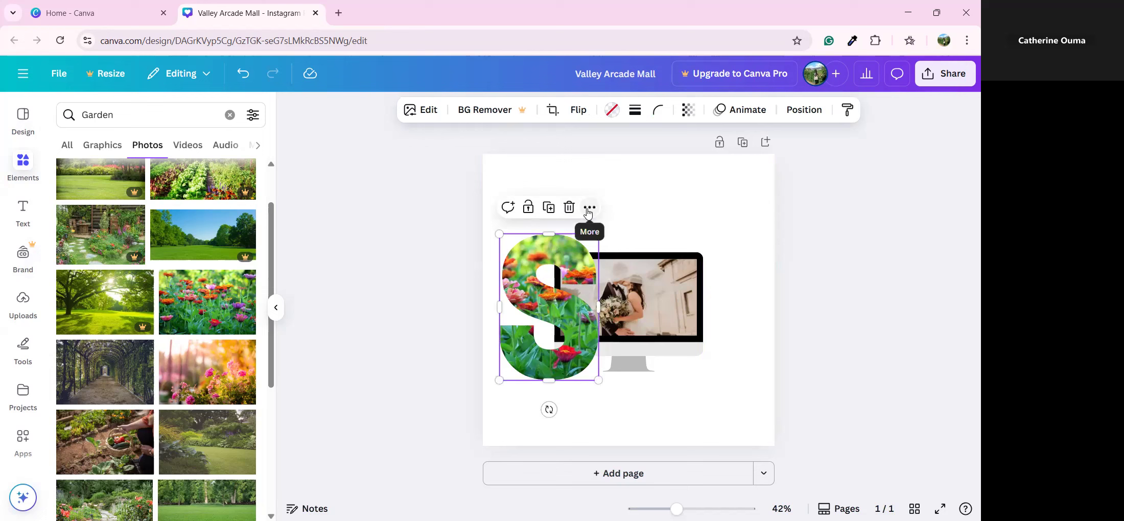
left_click(589, 207)
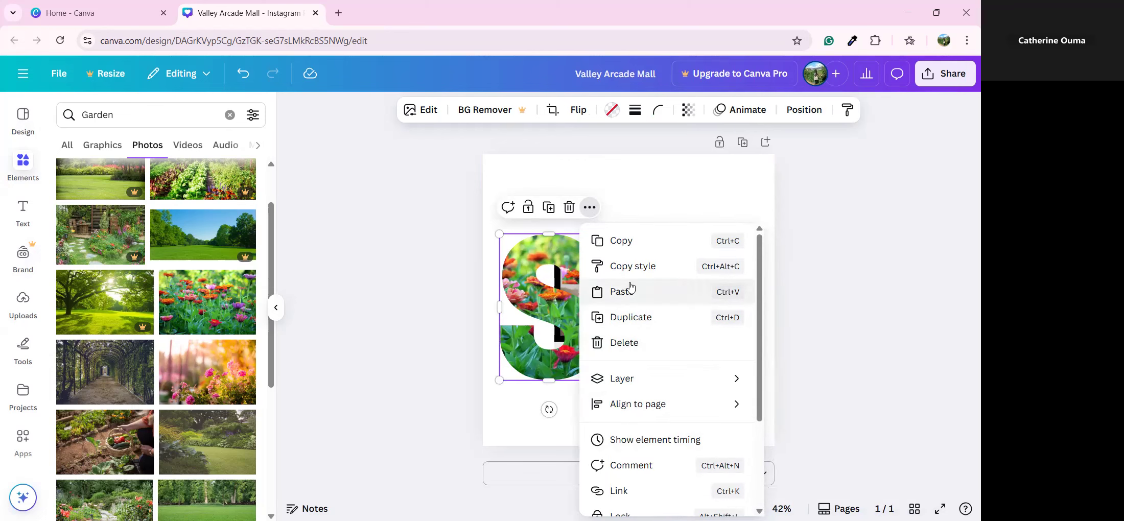
mouse_move(655, 402)
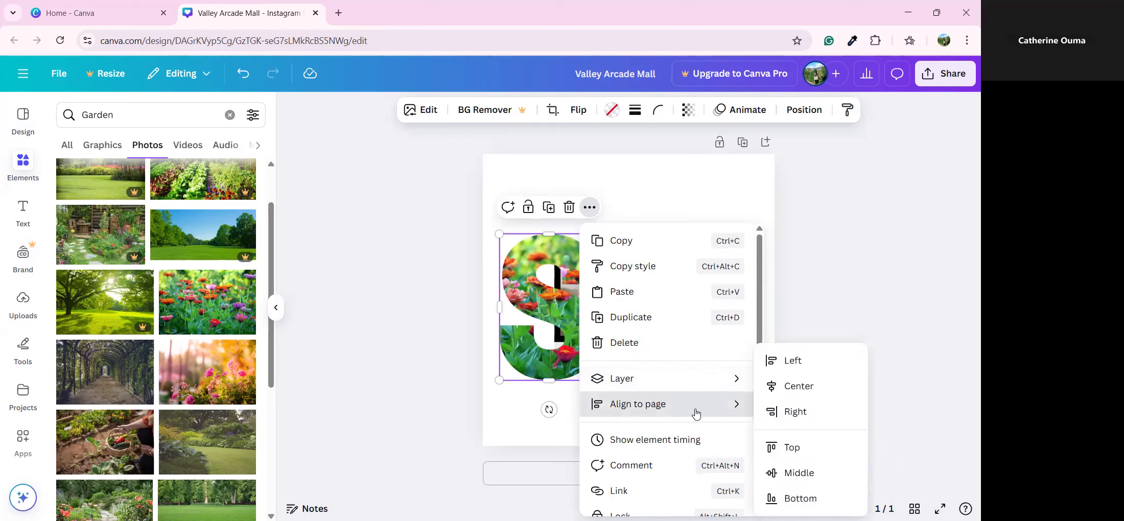
left_click(791, 473)
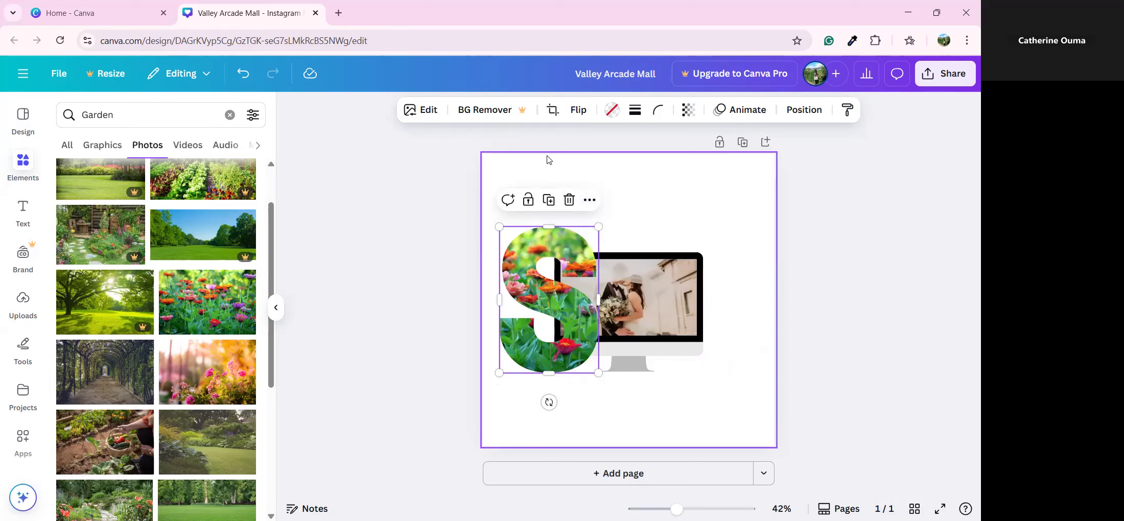
left_click(670, 407)
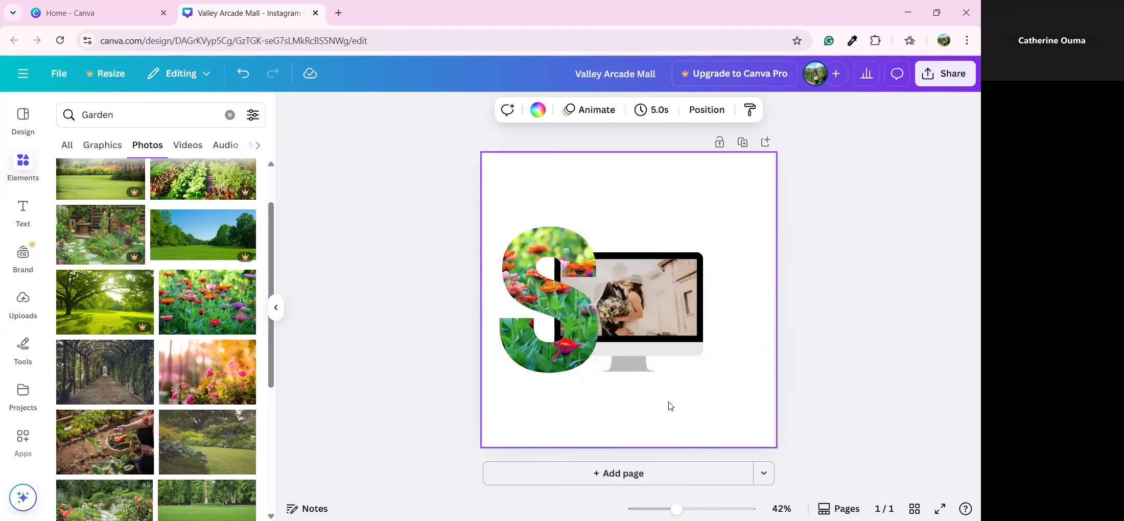
left_click(528, 263)
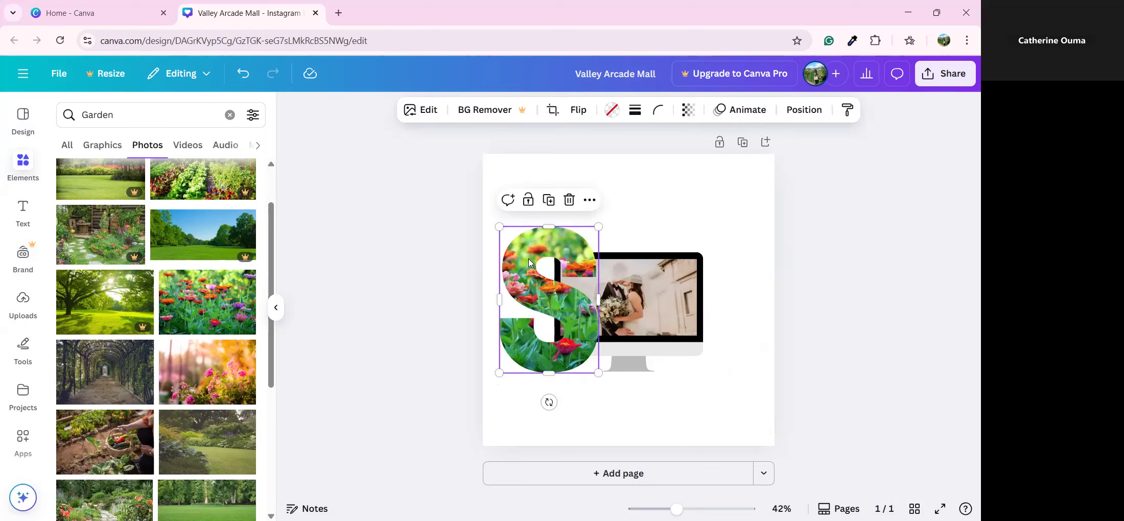
Duplicate the flower S and position the copy on the monitor's right side
right_click(557, 272)
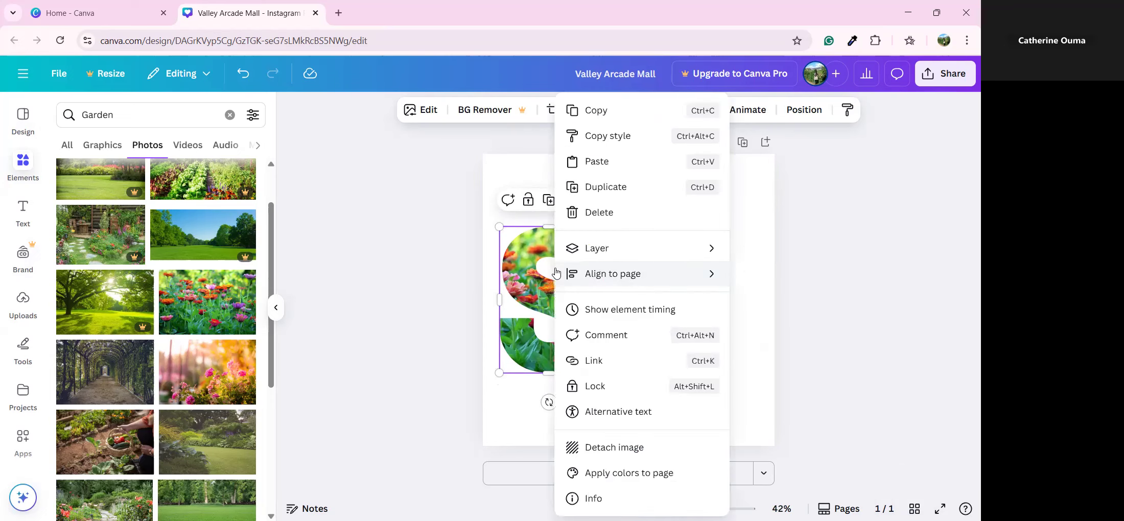
left_click(606, 187)
left_click_drag(564, 321, 708, 307)
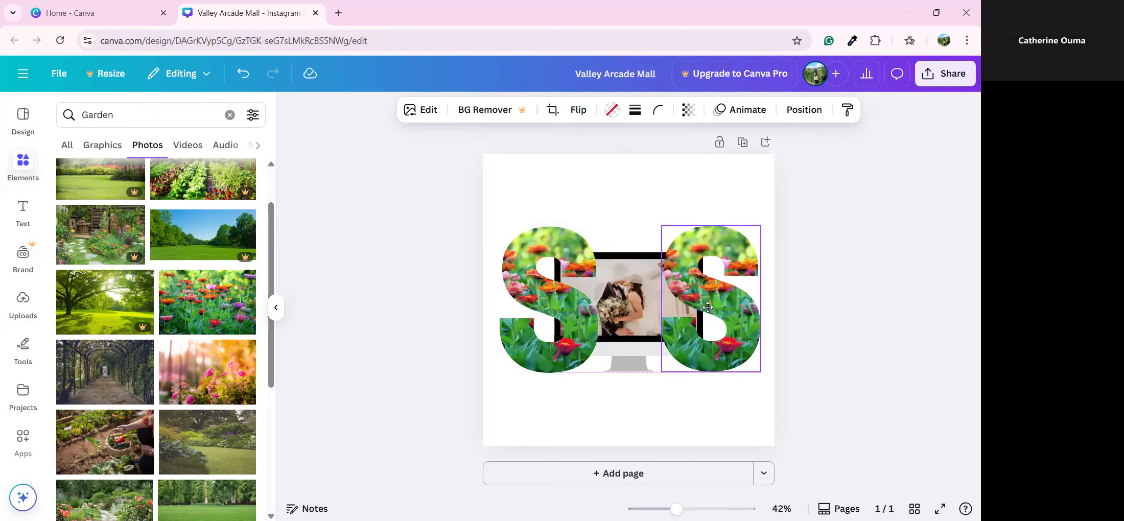
left_click_drag(708, 309, 705, 313)
left_click(570, 412)
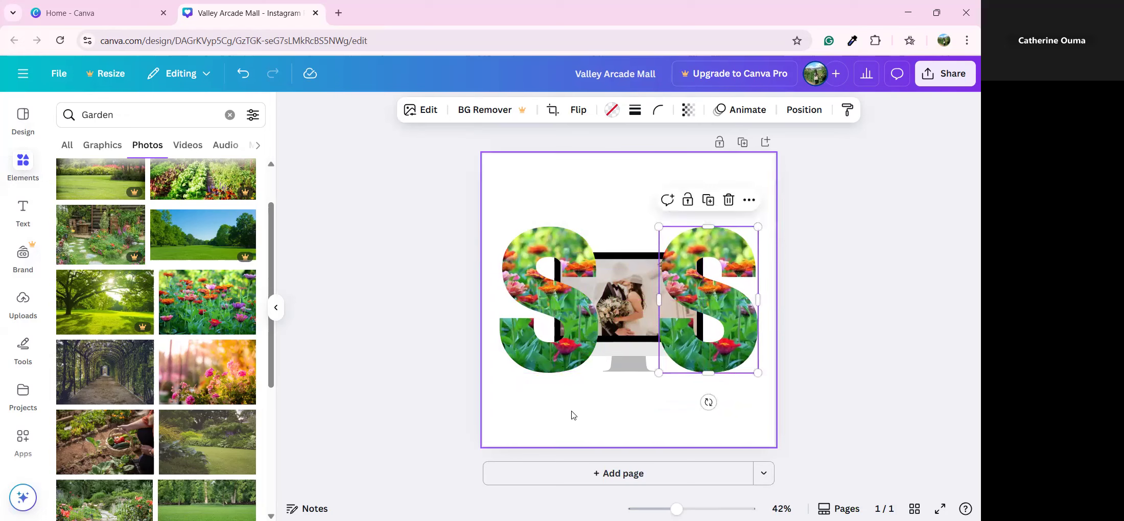
left_click(689, 340)
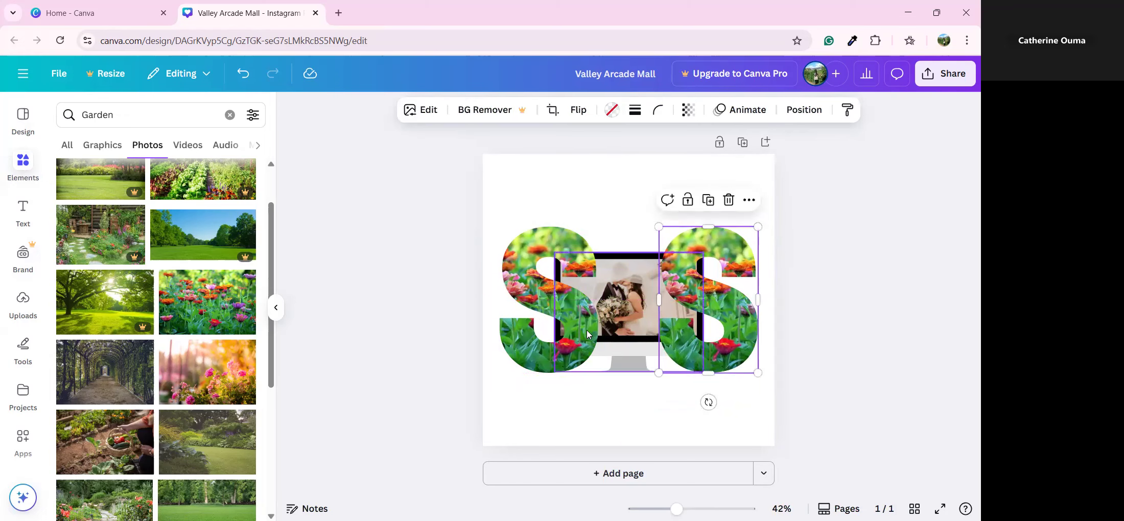
Make another copy of the left S, move it to the page middle, then undo it
right_click(553, 340)
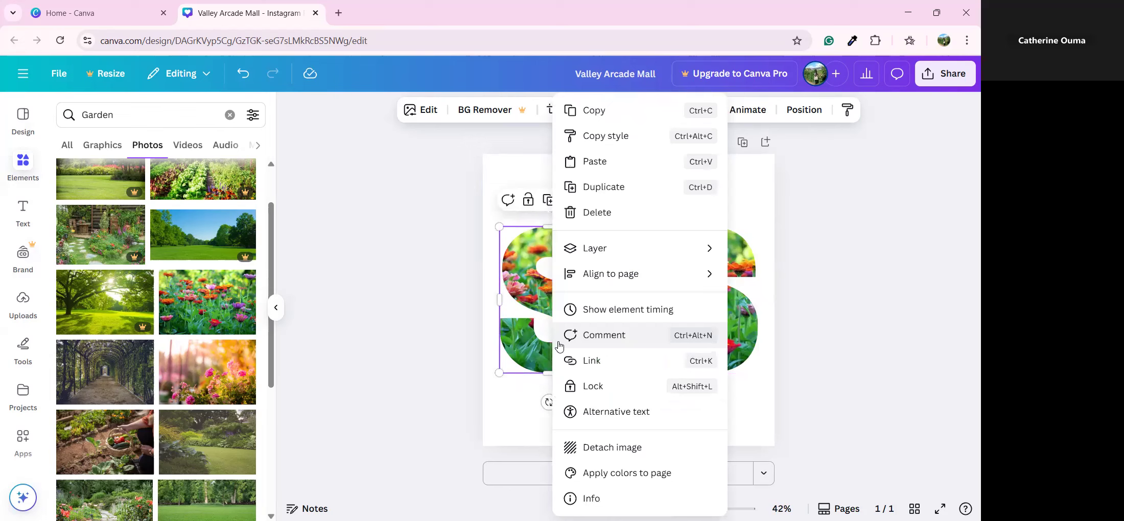
left_click(642, 194)
left_click_drag(571, 289, 628, 257)
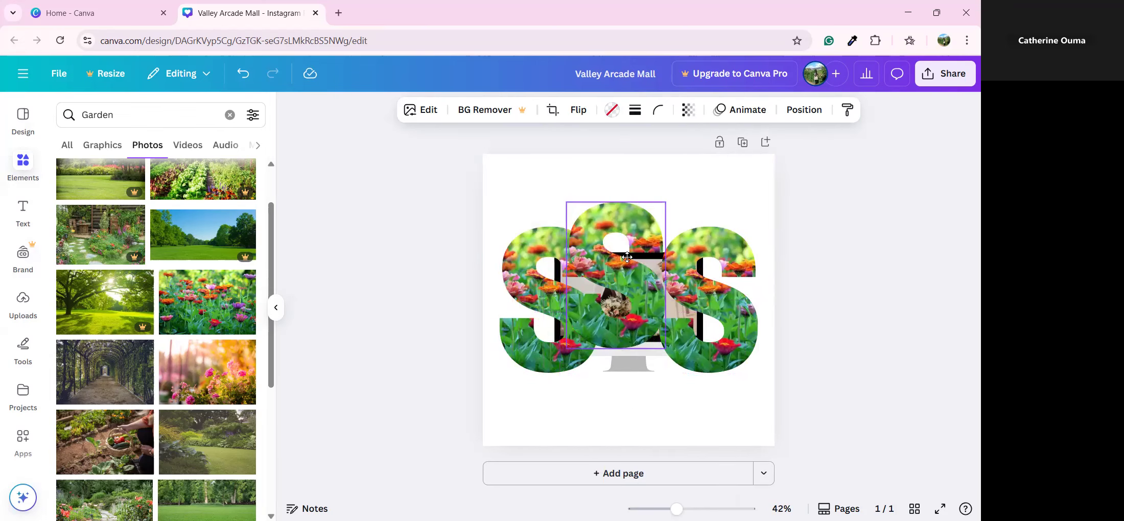
left_click(236, 77)
right_click(533, 290)
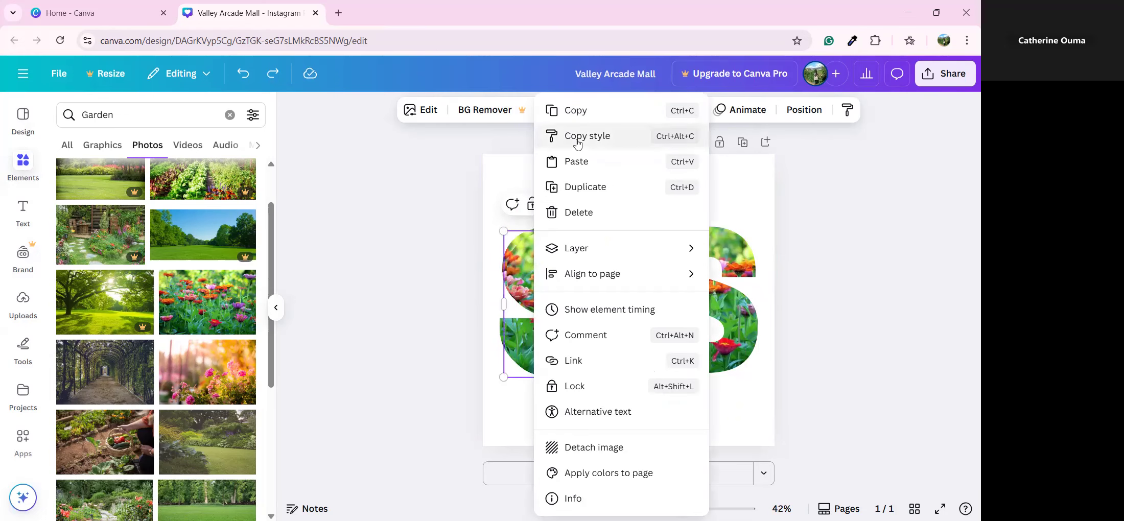
mouse_move(566, 259)
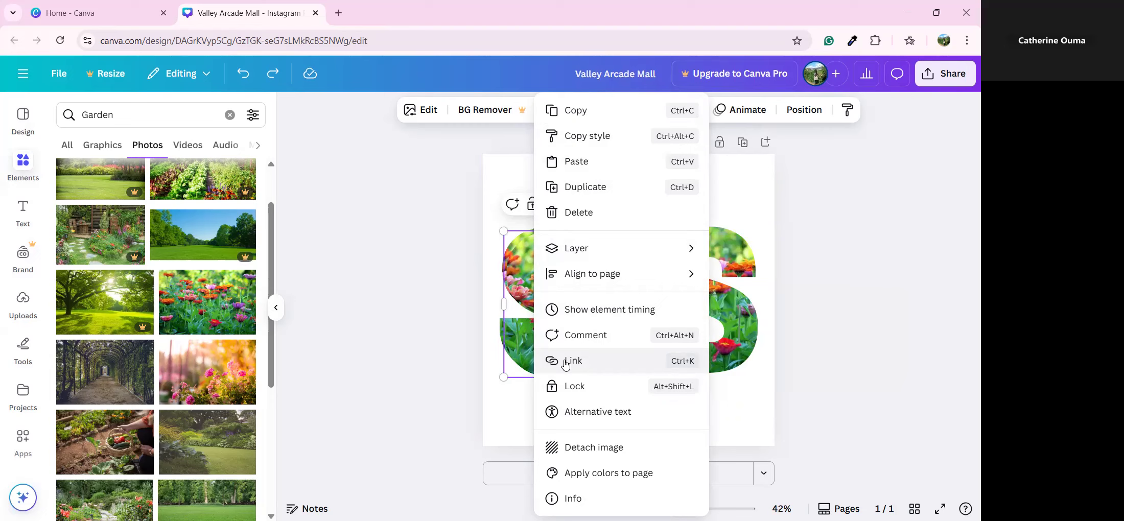
left_click(565, 365)
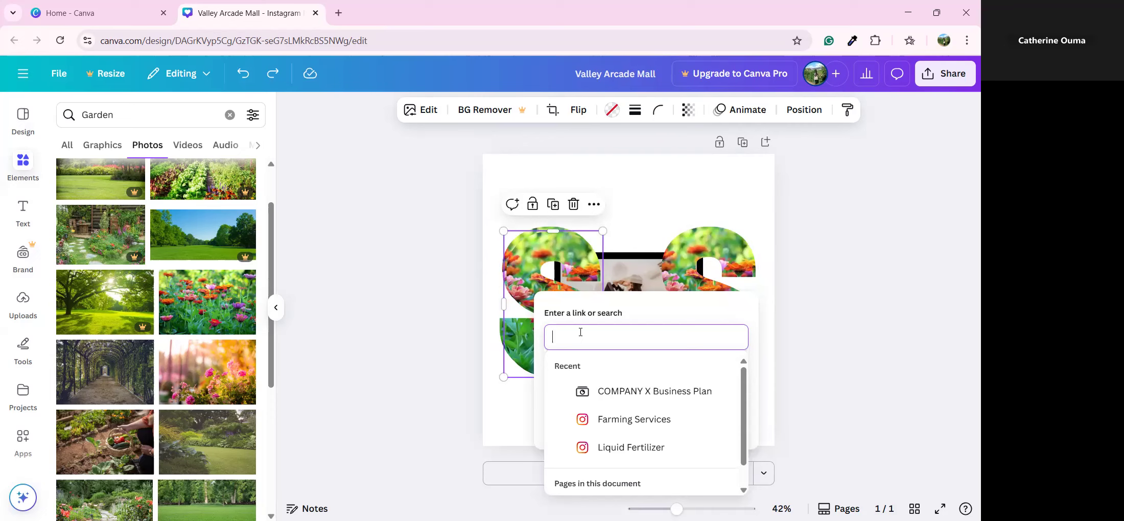
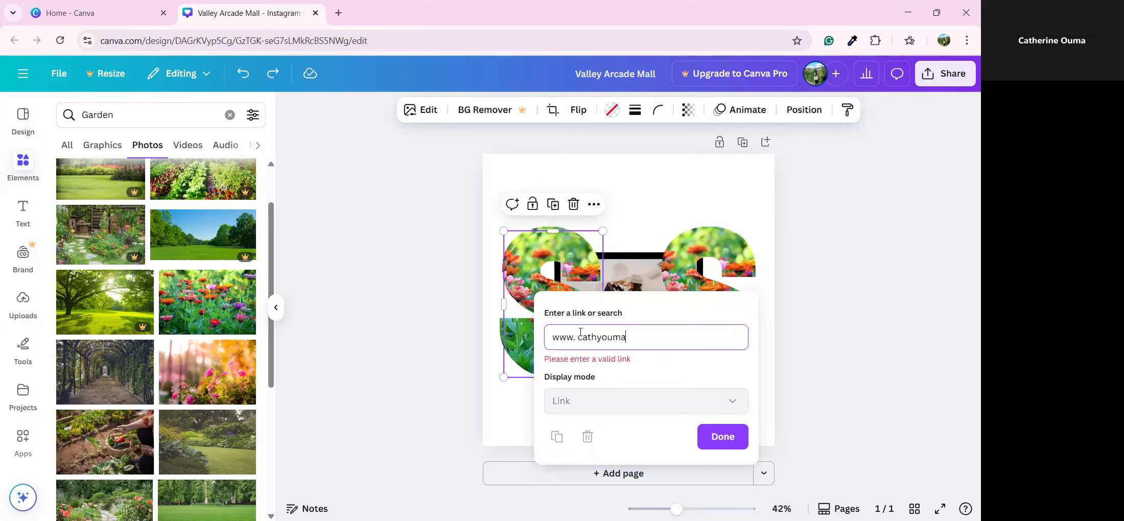
key("BackSpace")
key("BackSpace")
key("BackSpace")
key("BackSpace")
key("BackSpace")
key("BackSpace")
key("BackSpace")
key("BackSpace")
key("BackSpace")
key("BackSpace")
key("BackSpace")
key("BackSpace")
key("BackSpace")
key("BackSpace")
key("BackSpace")
key("BackSpace")
key("BackSpace")
key("BackSpace")
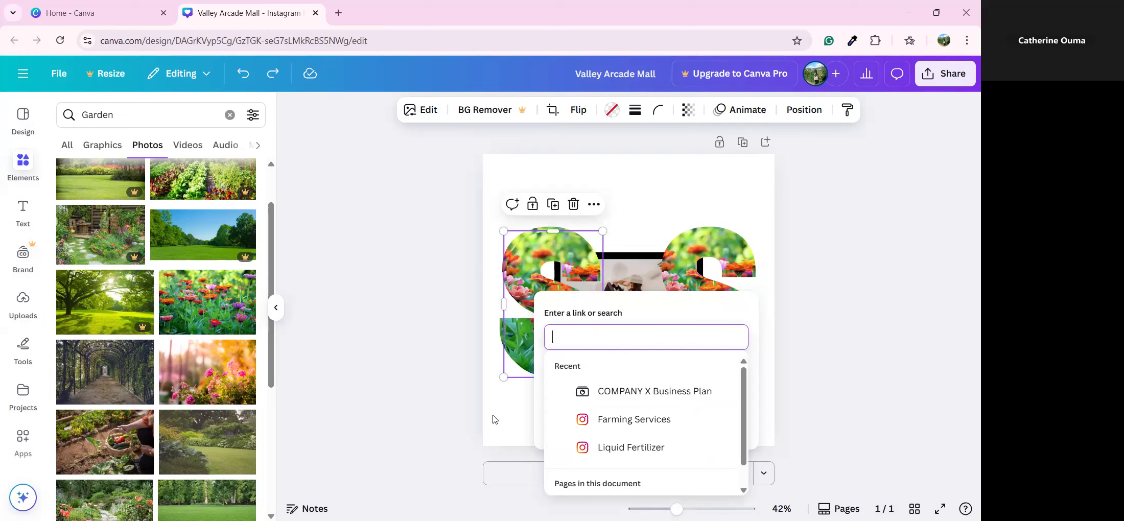
left_click(511, 417)
right_click(561, 266)
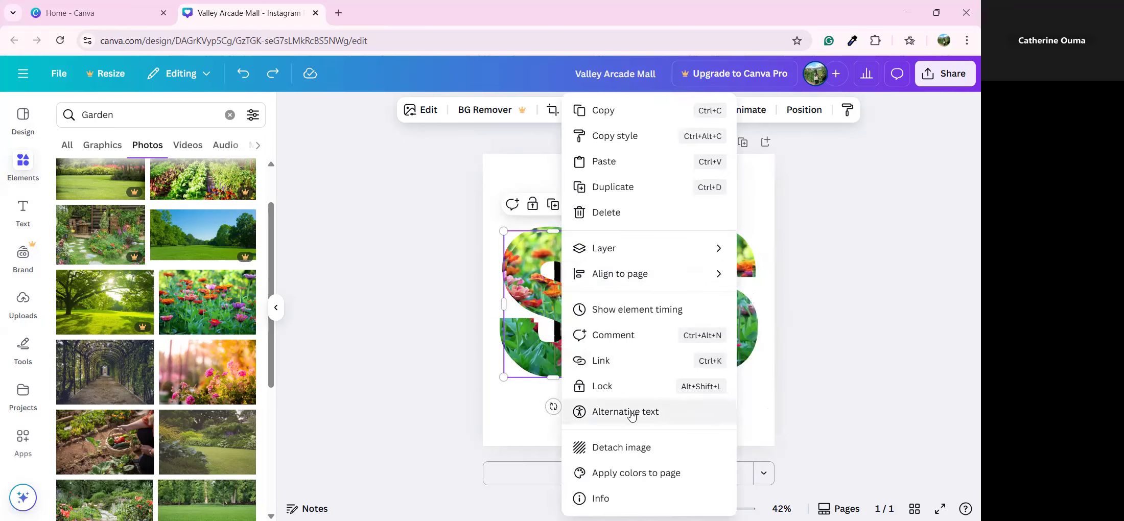
left_click(508, 434)
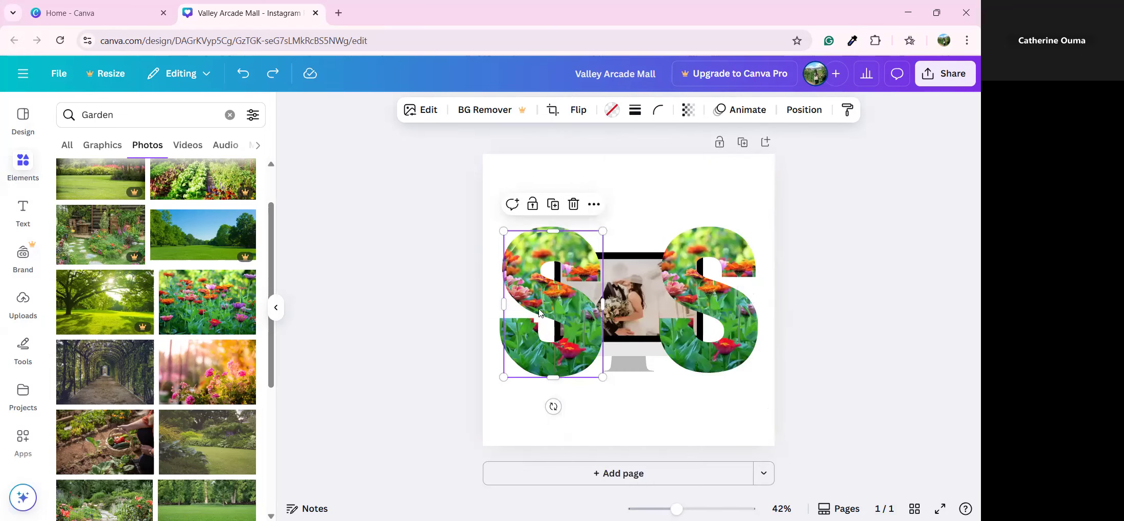
left_click_drag(570, 262, 577, 289)
left_click(581, 231)
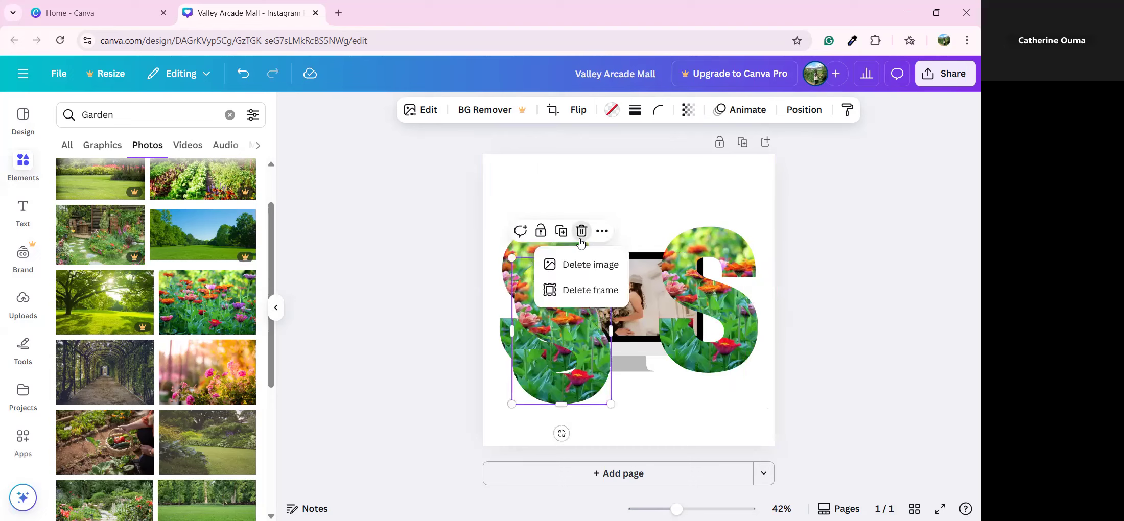
left_click(590, 267)
left_click(580, 235)
left_click(568, 287)
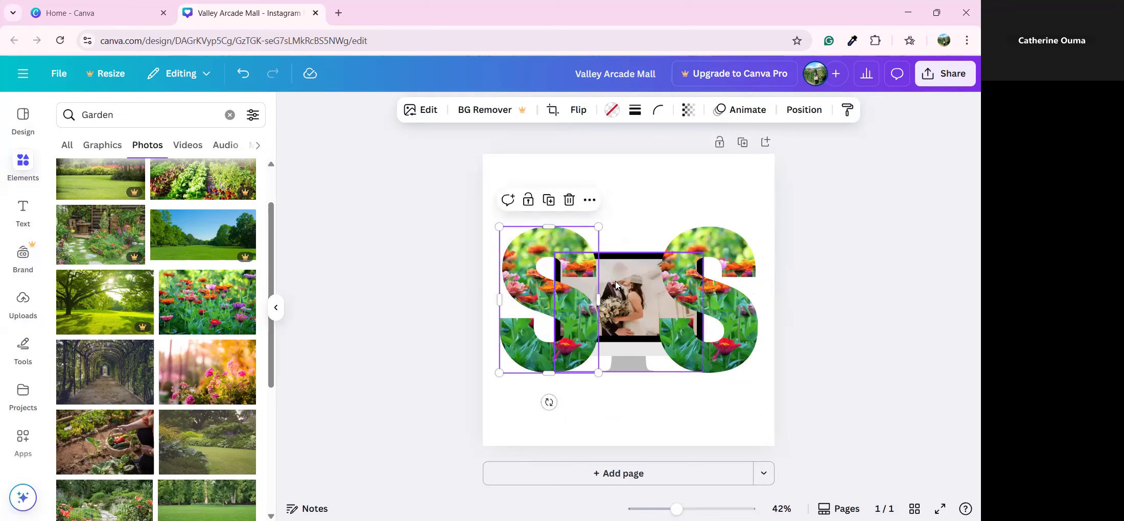
left_click(472, 116)
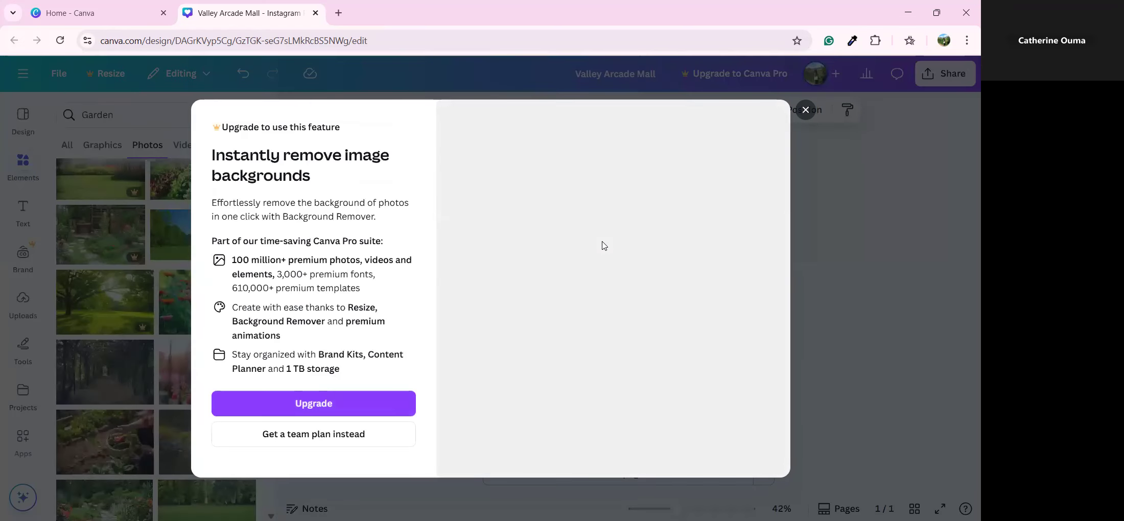
left_click(806, 110)
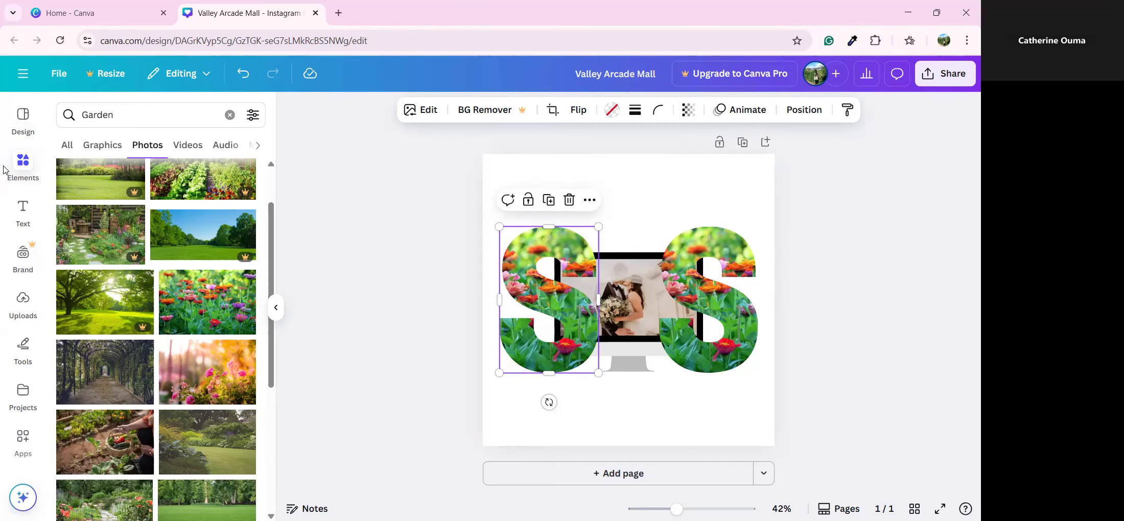
Clear the Garden search and add a blank second page to the design
left_click(18, 171)
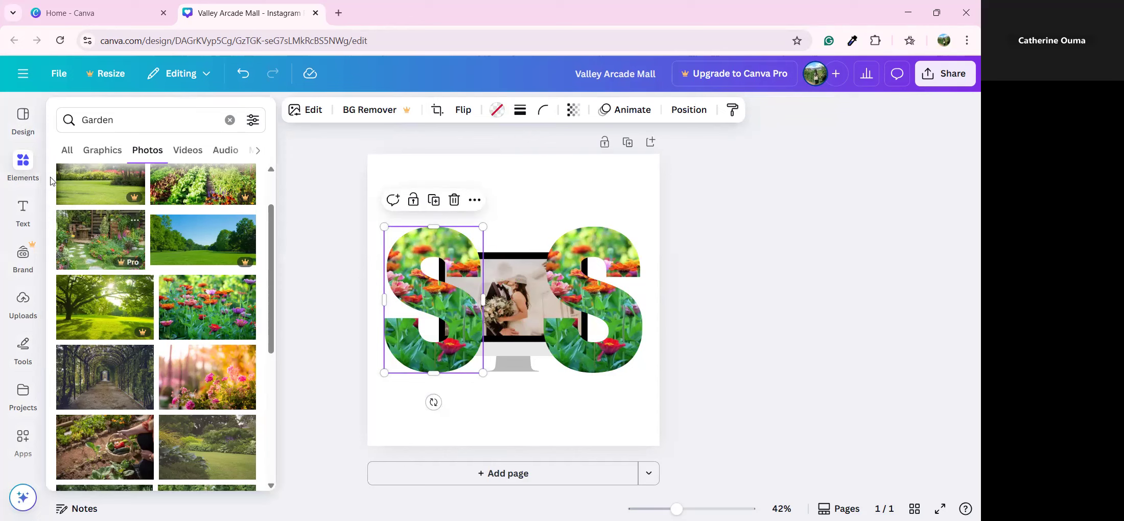
left_click(21, 166)
scroll(160, 200, "up", 2)
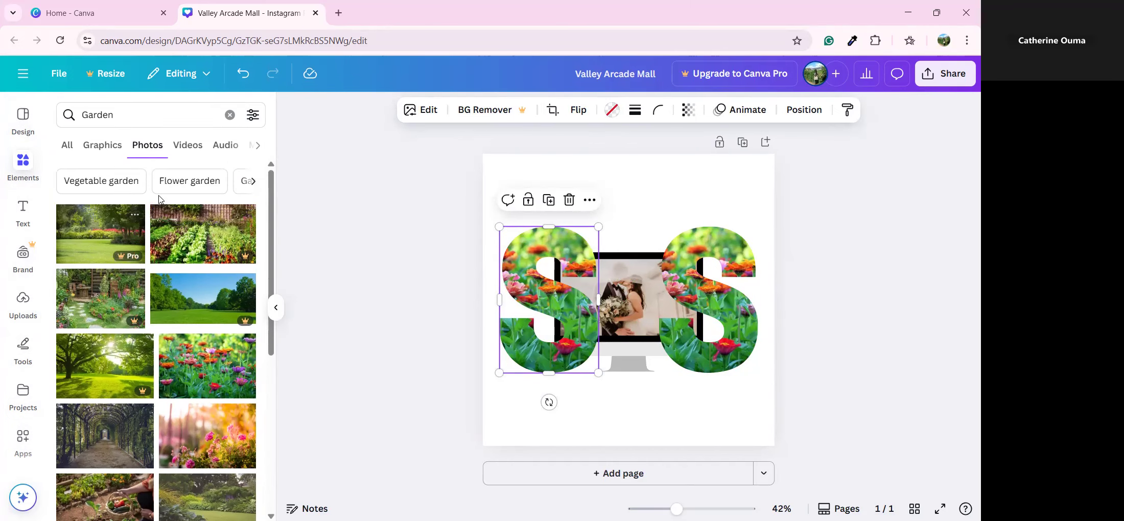
left_click(230, 115)
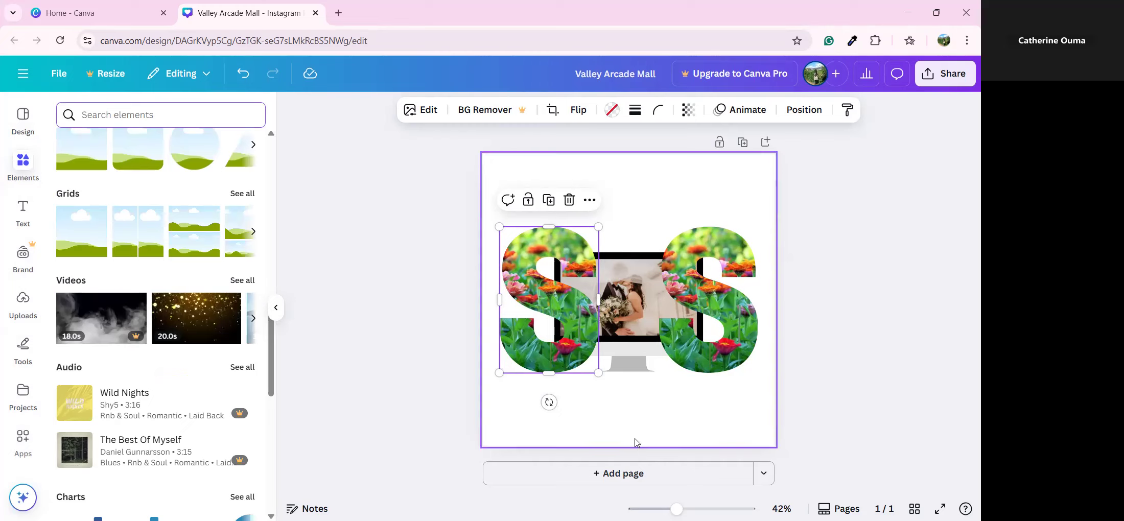
left_click(608, 209)
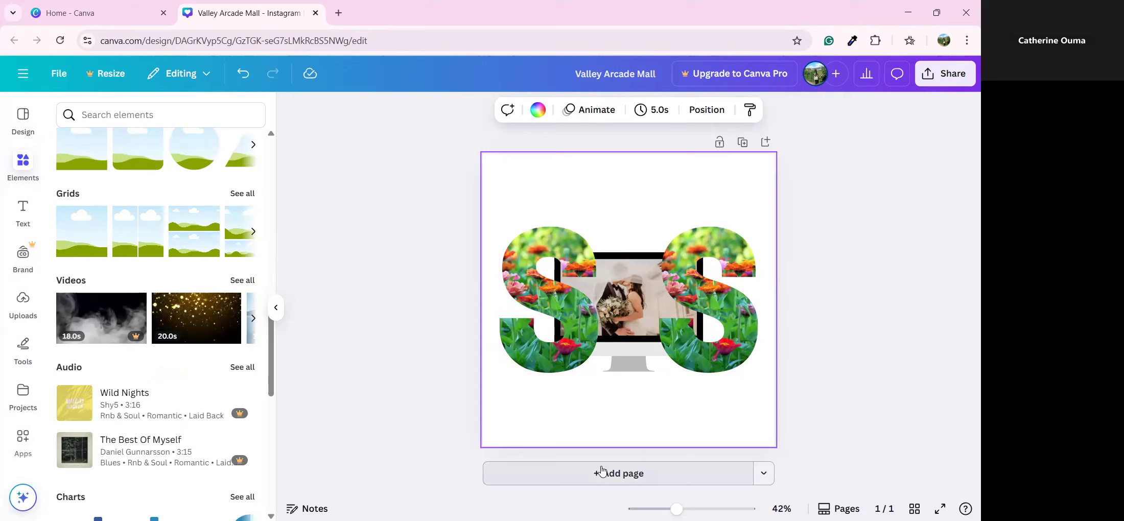
left_click(611, 480)
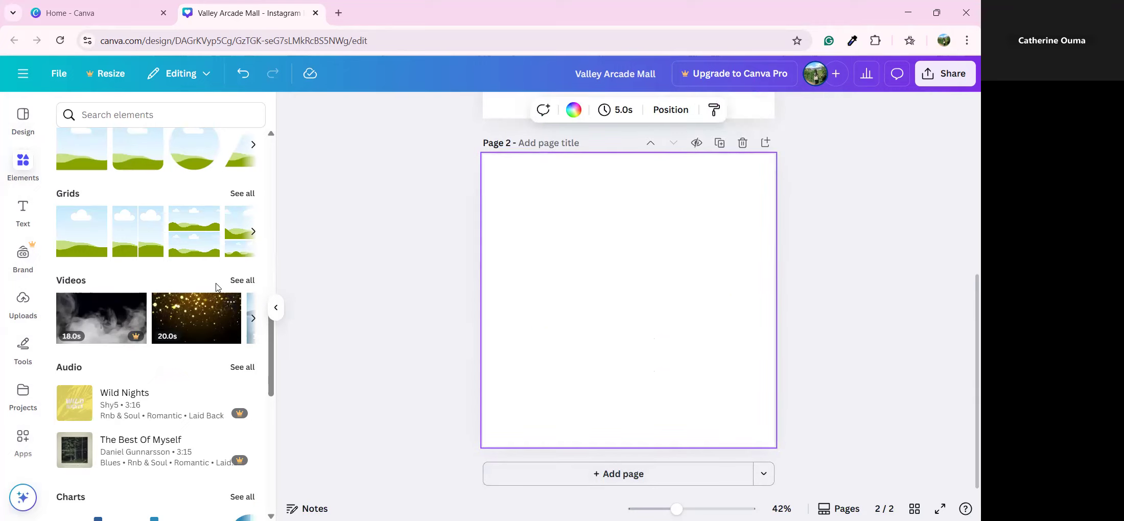
Browse the Videos library in Elements and start a new video search
left_click(242, 281)
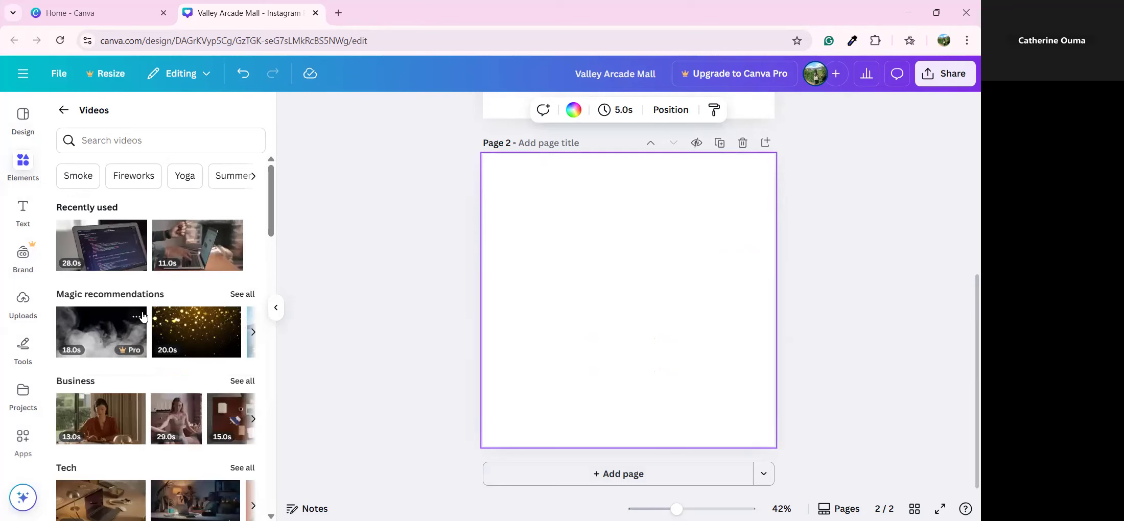
scroll(145, 317, "down", 4)
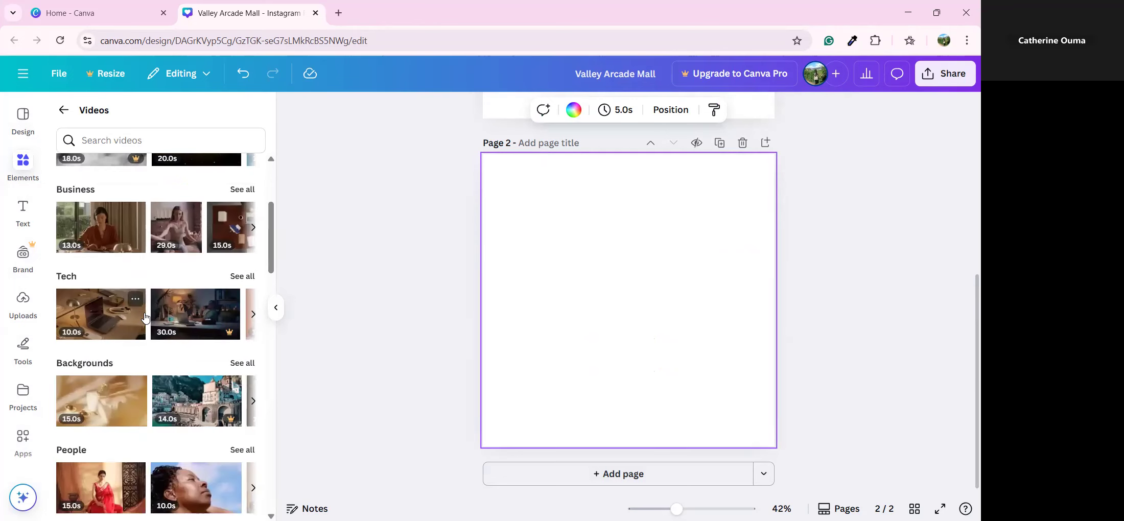
scroll(92, 340, "down", 3)
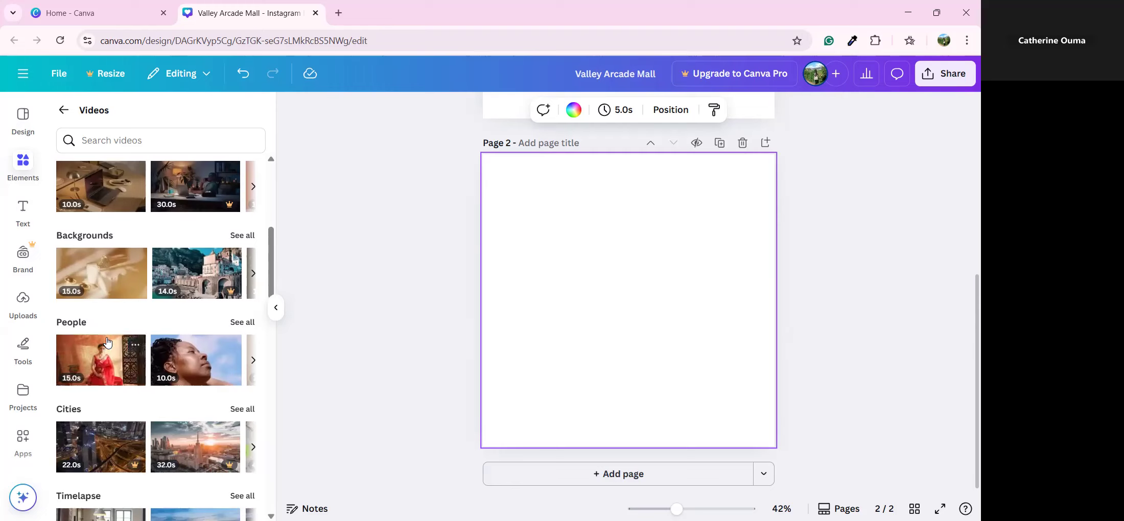
left_click(138, 144)
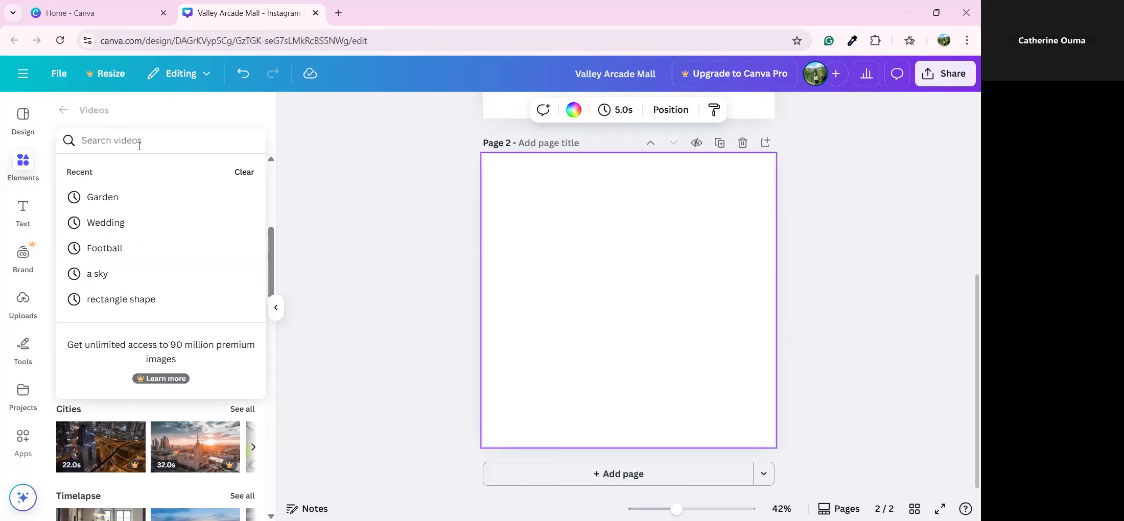
Search videos for 'Tomato farming', then add and remove the 9.0s clip on page 2
type("Tomato far")
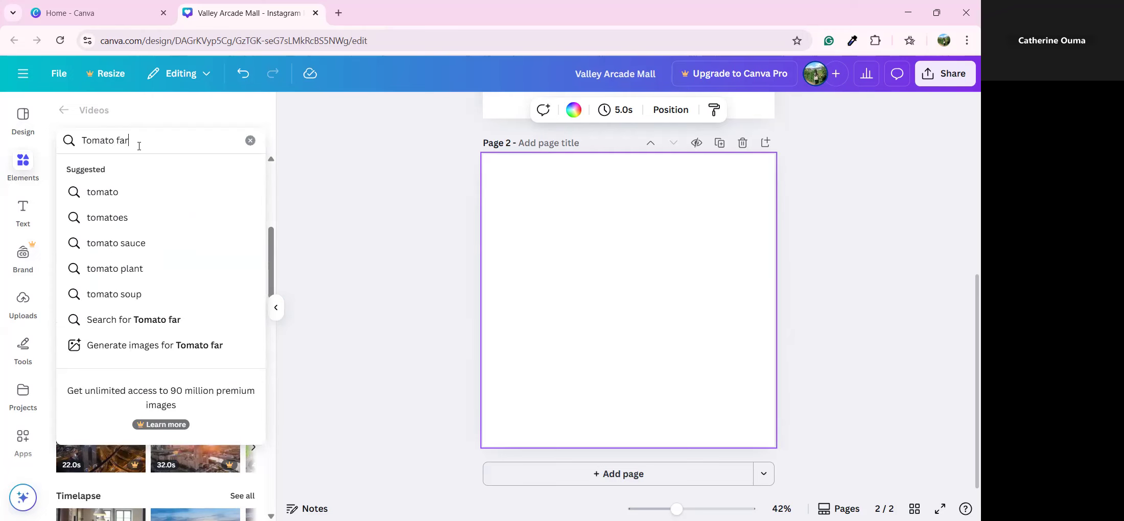
type("ming")
key("Return")
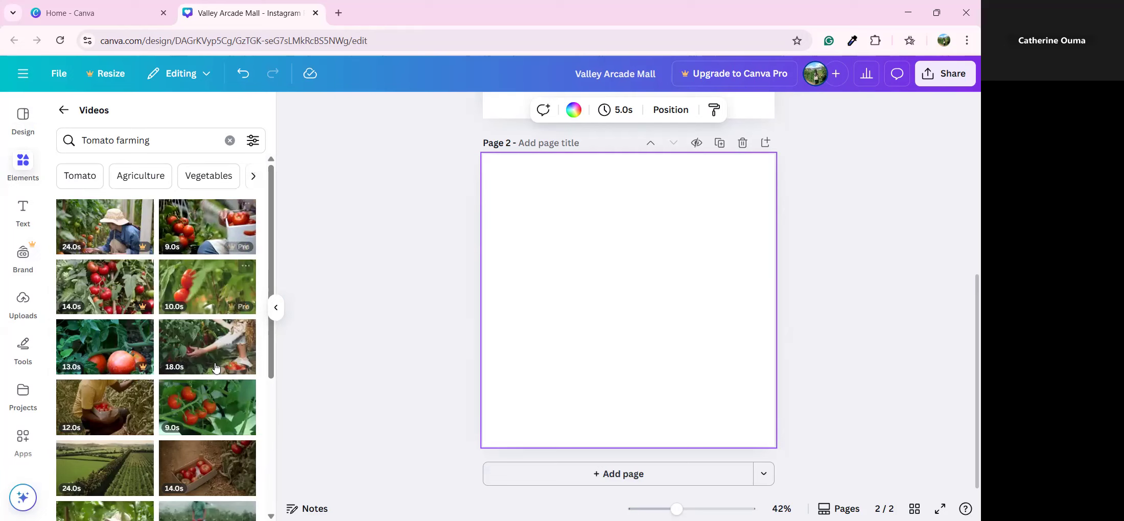
left_click(189, 411)
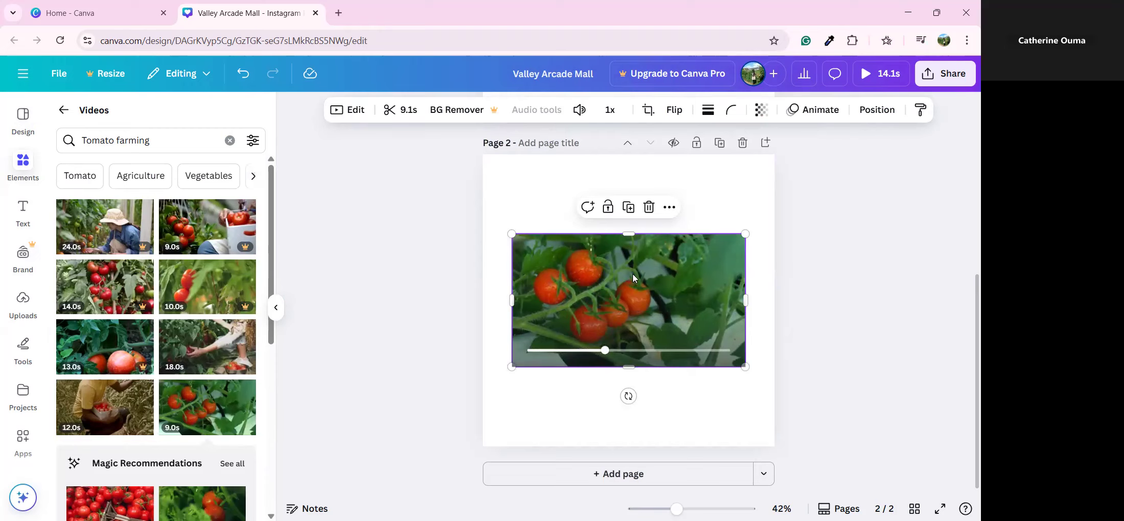
left_click(648, 207)
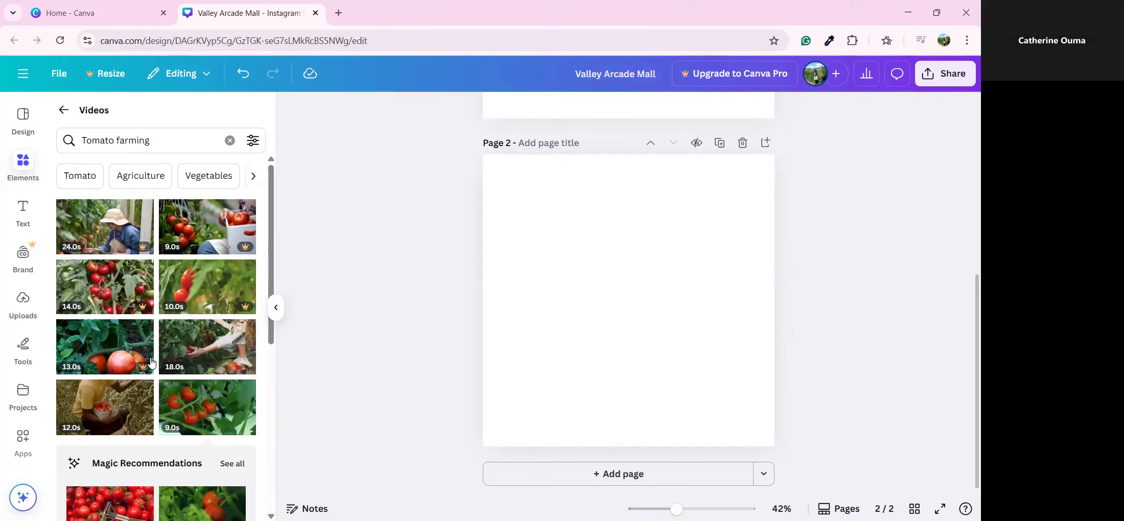
Place the 18.0s tomato clip on page 2, preview it, then delete page 2
left_click_drag(164, 346, 505, 341)
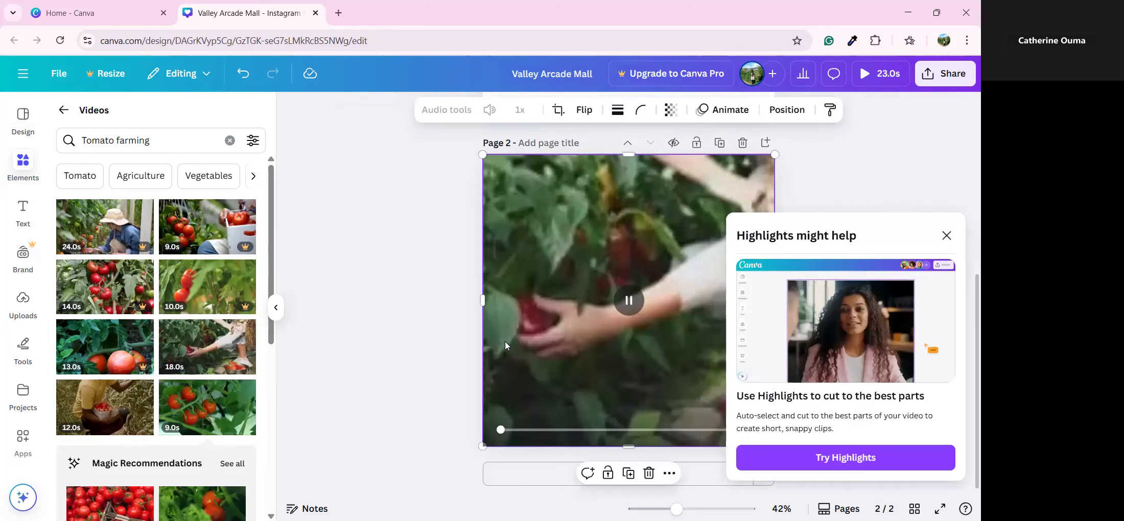
left_click(824, 203)
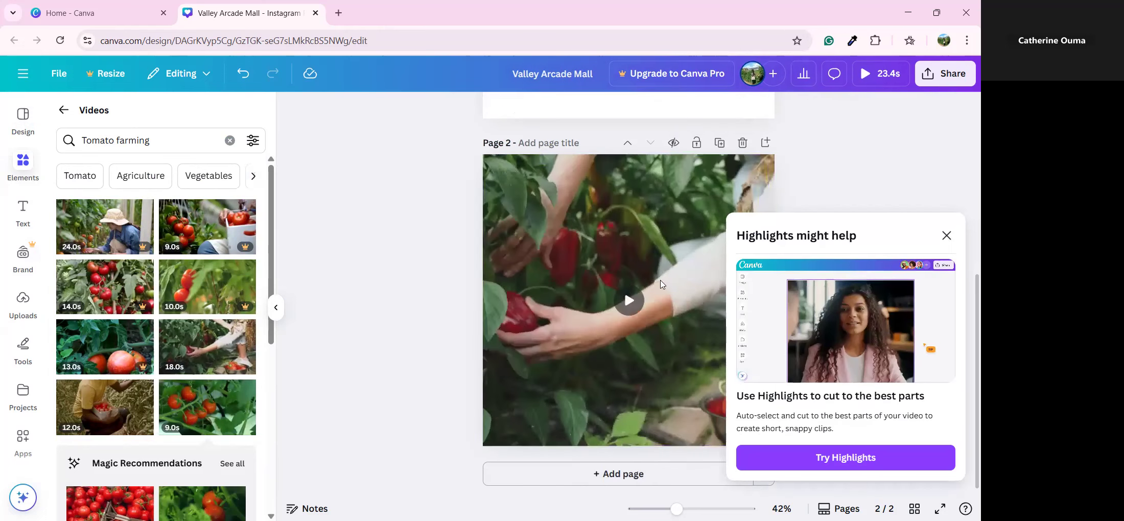
left_click(636, 304)
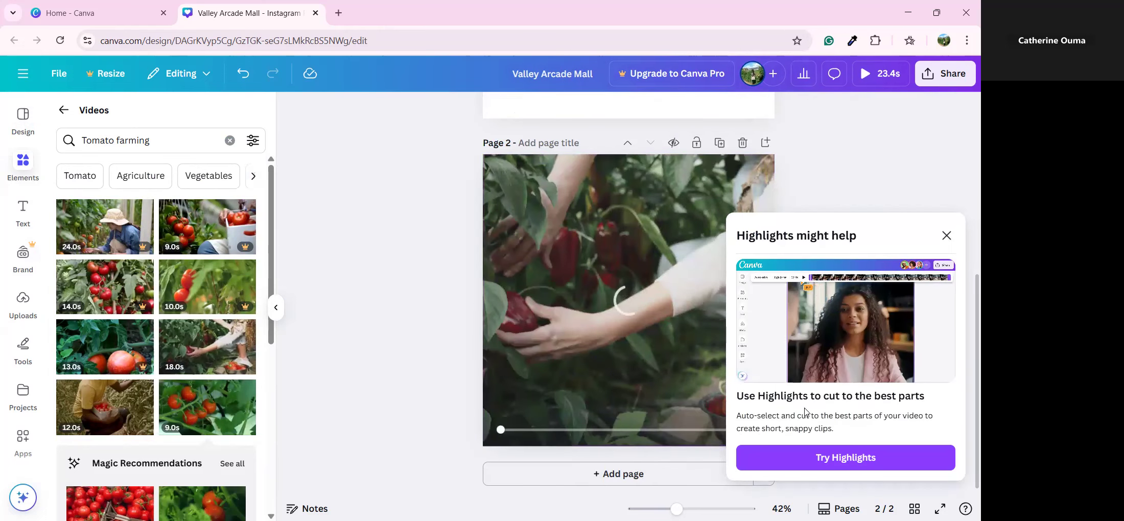
left_click(742, 146)
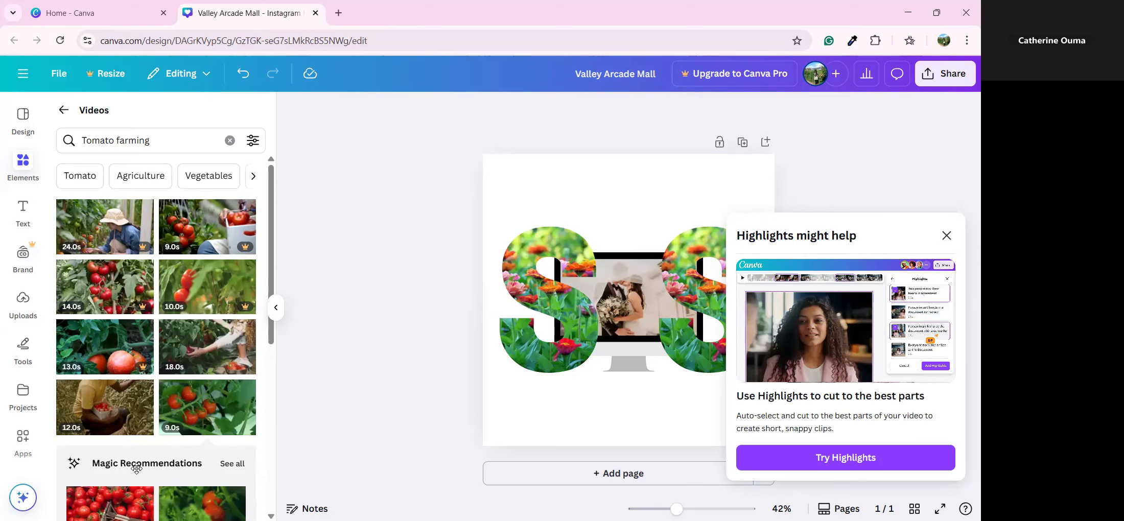
scroll(136, 469, "down", 4)
Go back from Videos to the main Elements page, scroll to its top, and collapse the panel
left_click(65, 110)
scroll(59, 206, "down", 3)
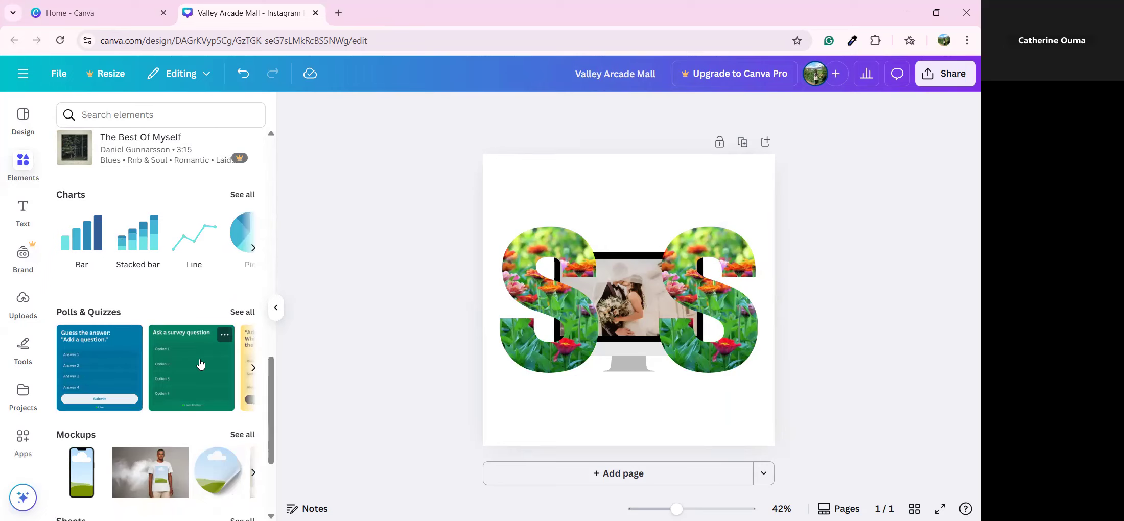
scroll(199, 363, "up", 7)
scroll(199, 364, "up", 8)
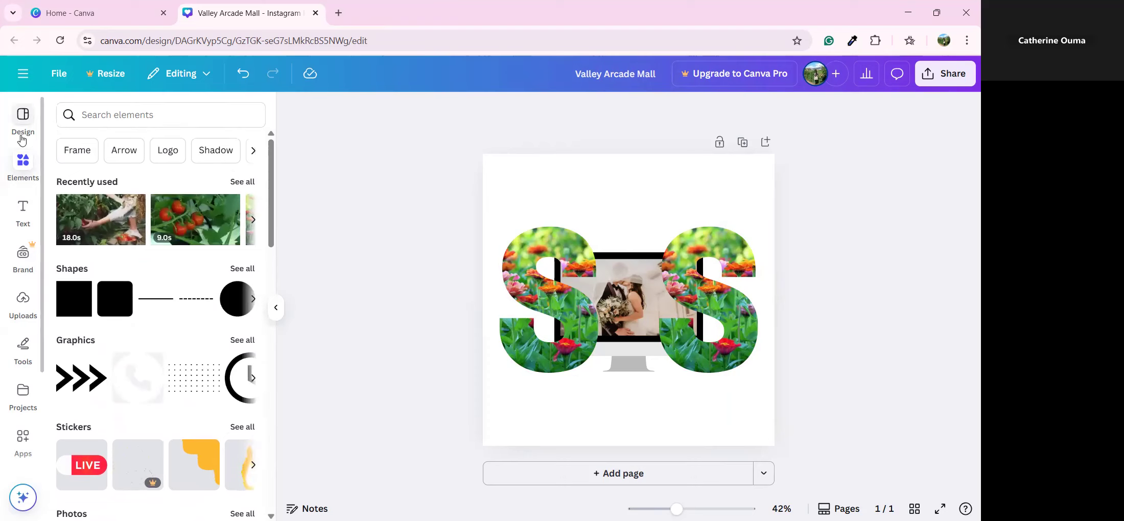
left_click(23, 166)
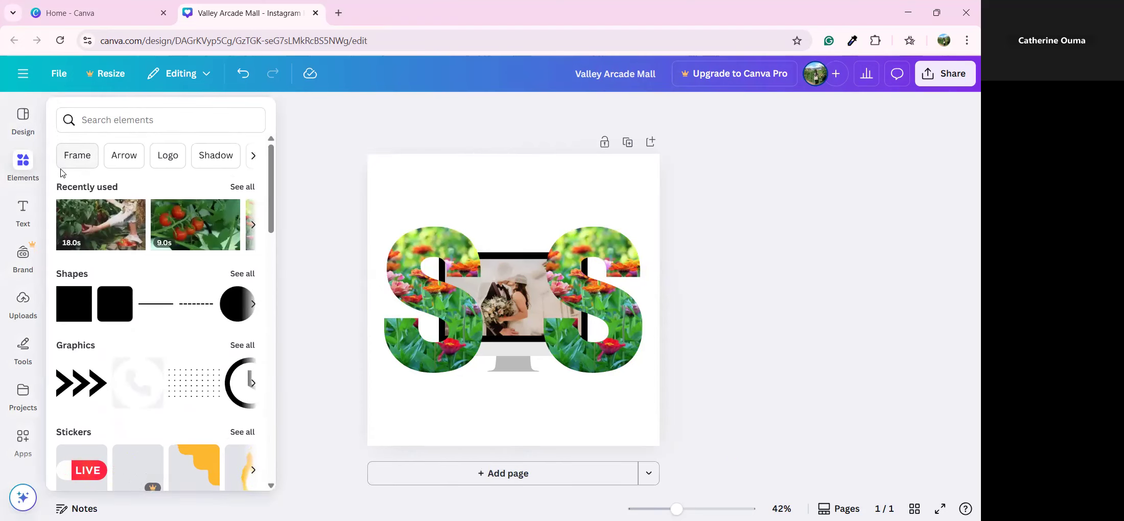
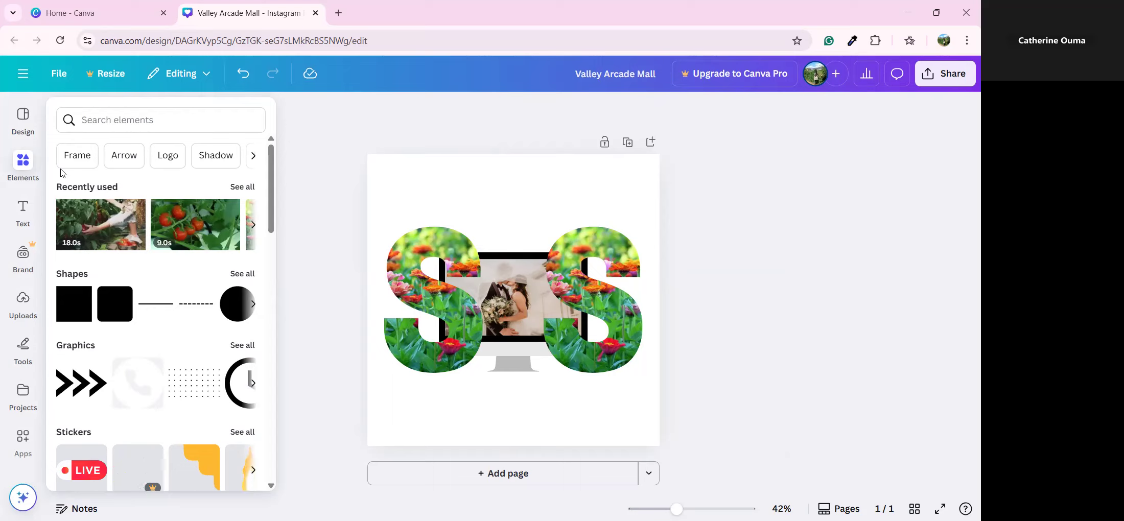
Close the element library and bring up the Share panel for the Valley Arcade Mall design
left_click(516, 203)
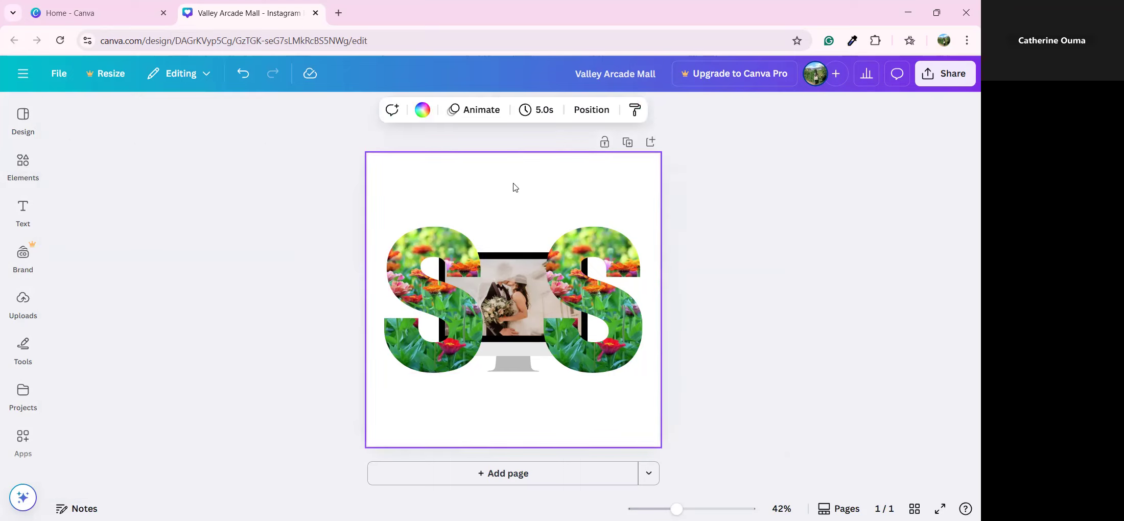
left_click(939, 83)
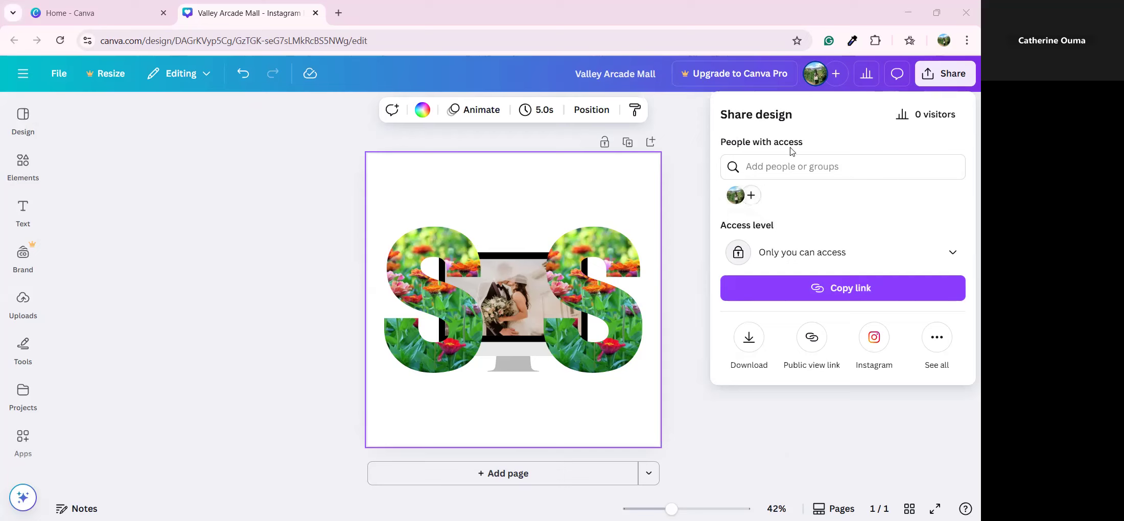
Start adding people to the design and enter the collaborator's e-mail address
left_click(791, 166)
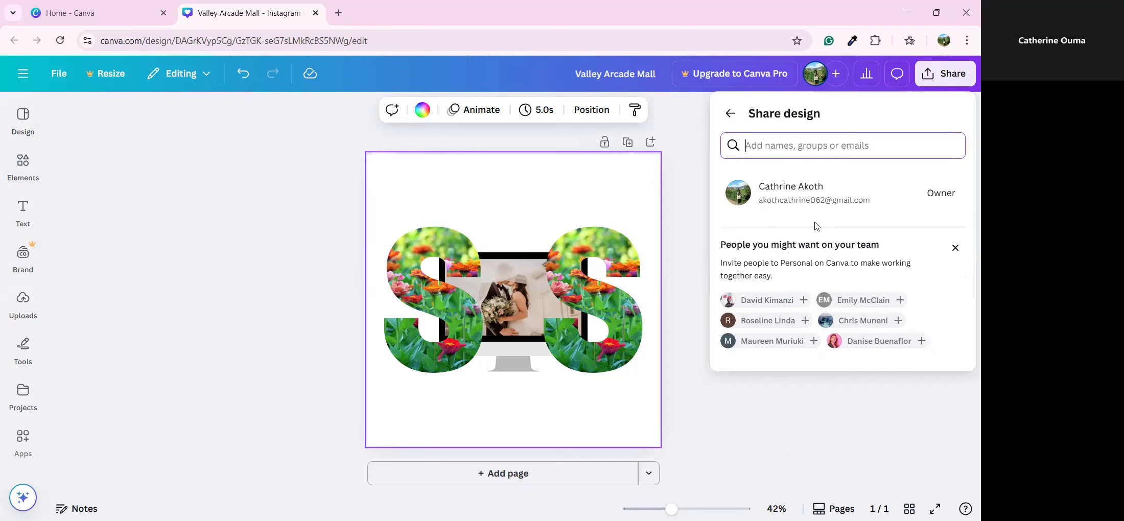
left_click(730, 115)
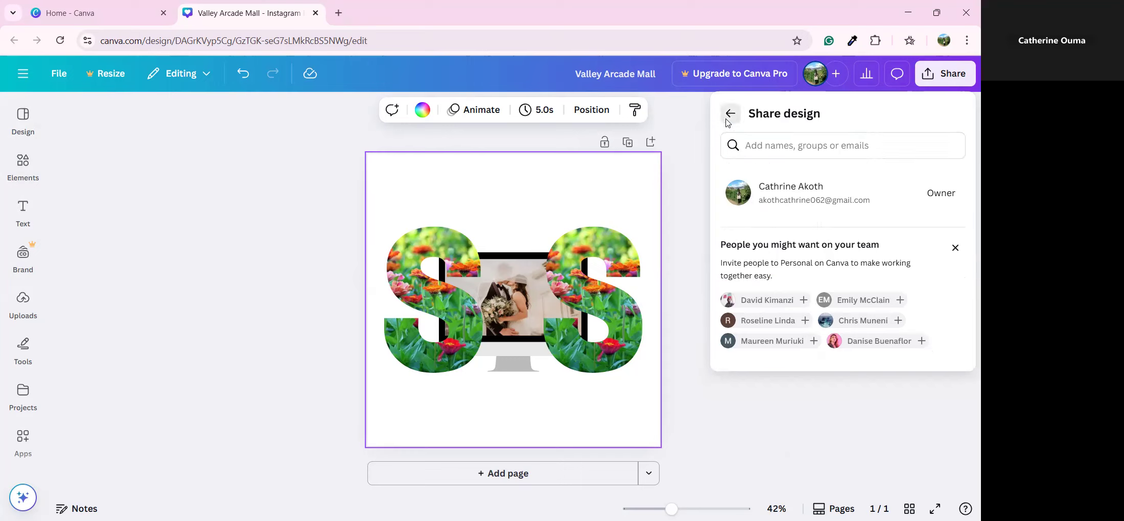
left_click(752, 197)
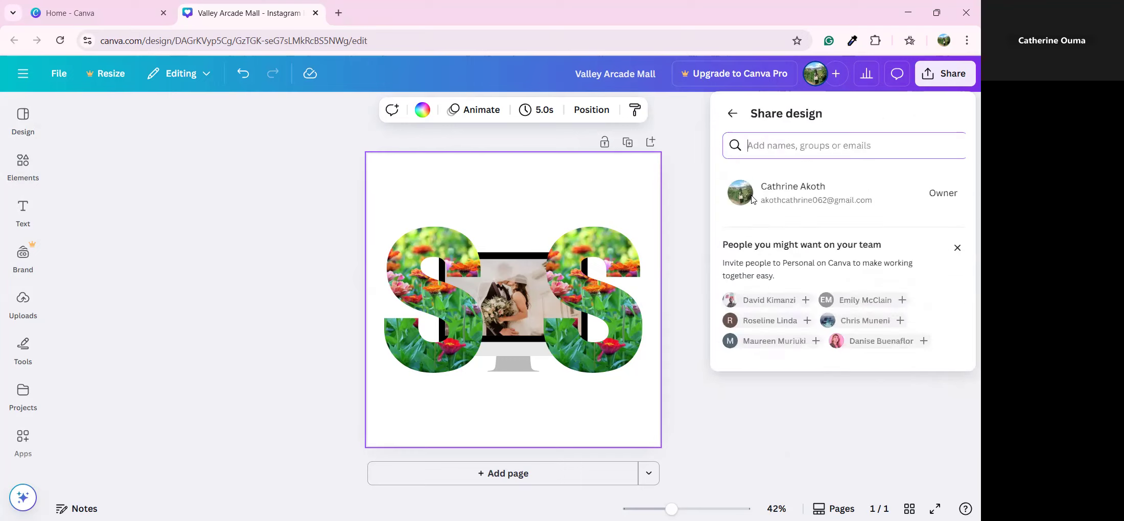
left_click(788, 145)
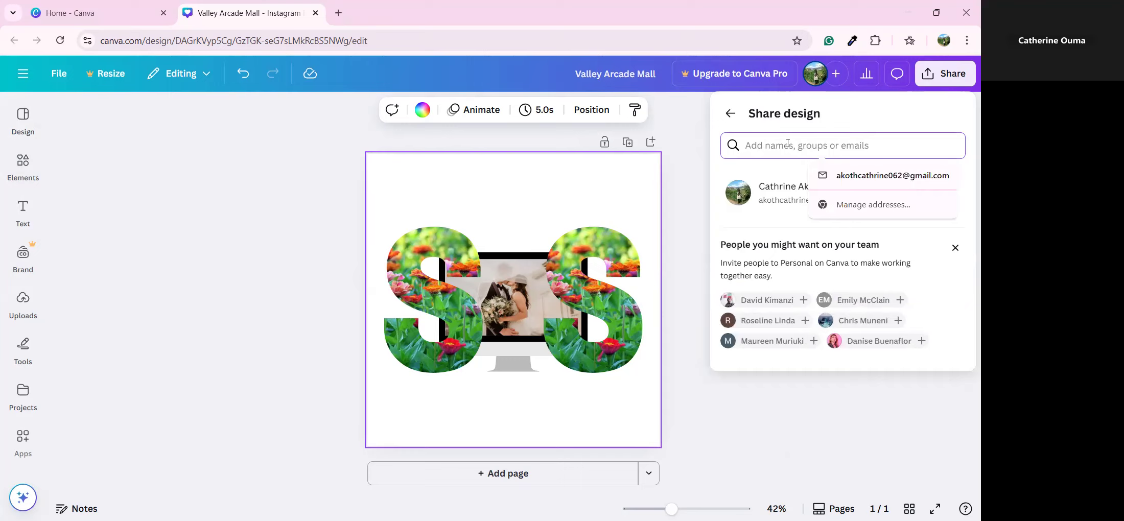
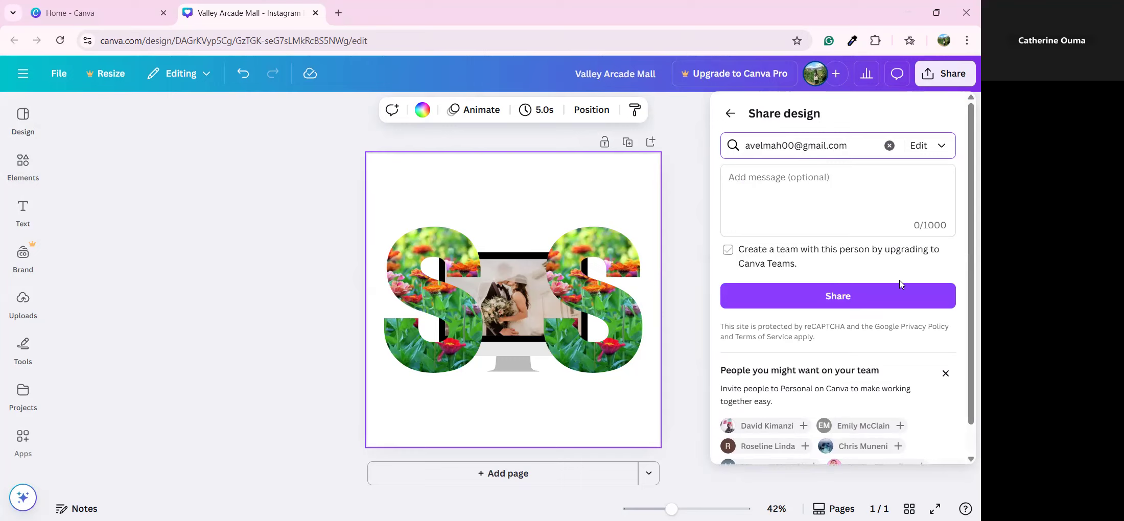
Set the invitee's permission to Can view and send the invitation
left_click(940, 147)
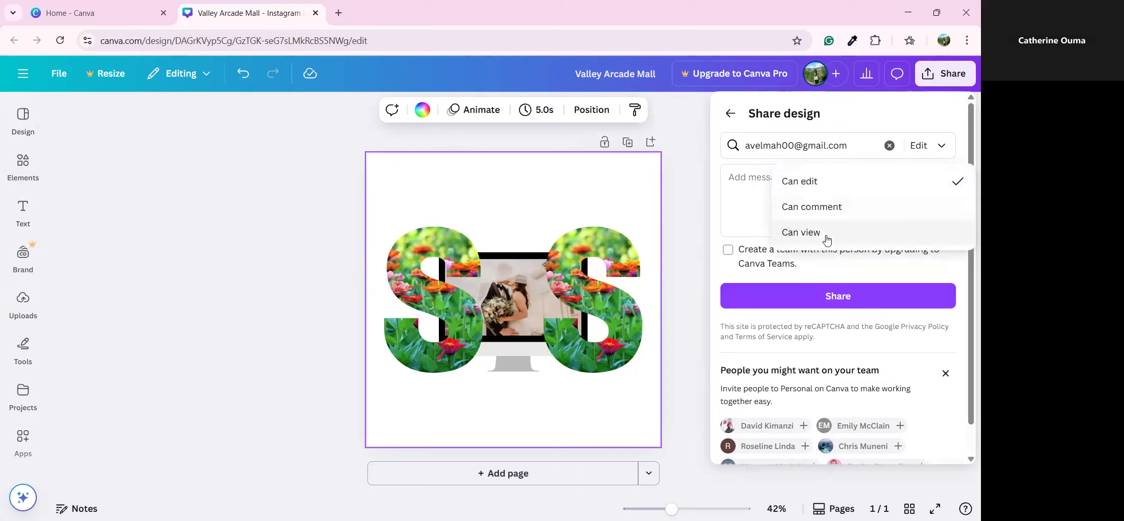
left_click(825, 207)
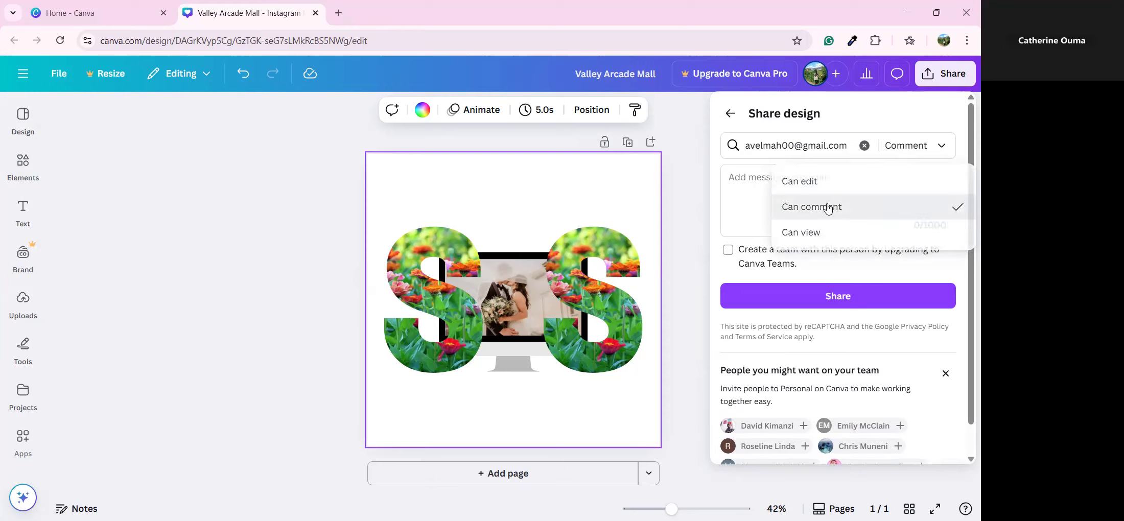
left_click(926, 145)
left_click(865, 217)
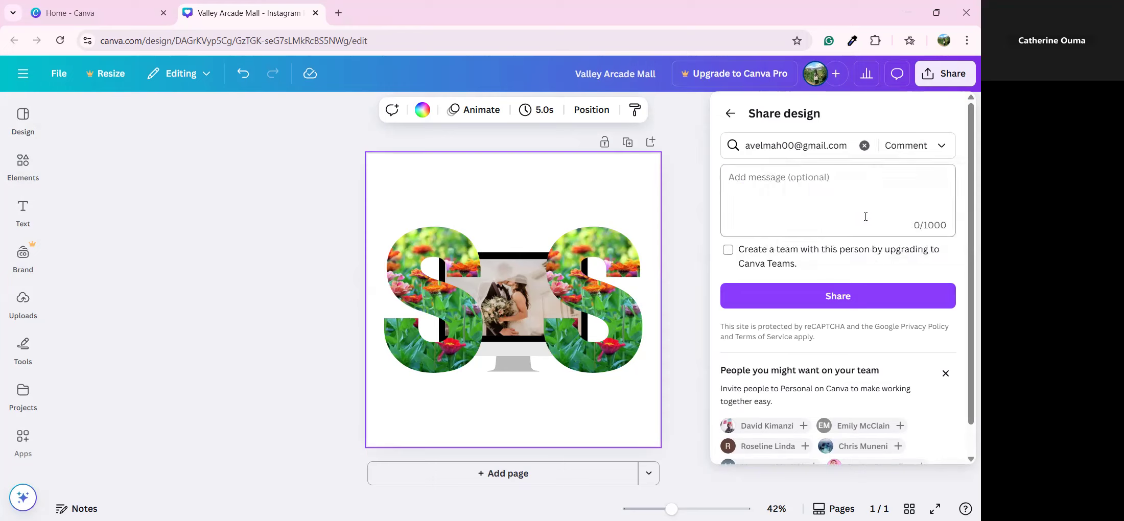
left_click(908, 155)
left_click(860, 233)
left_click(926, 148)
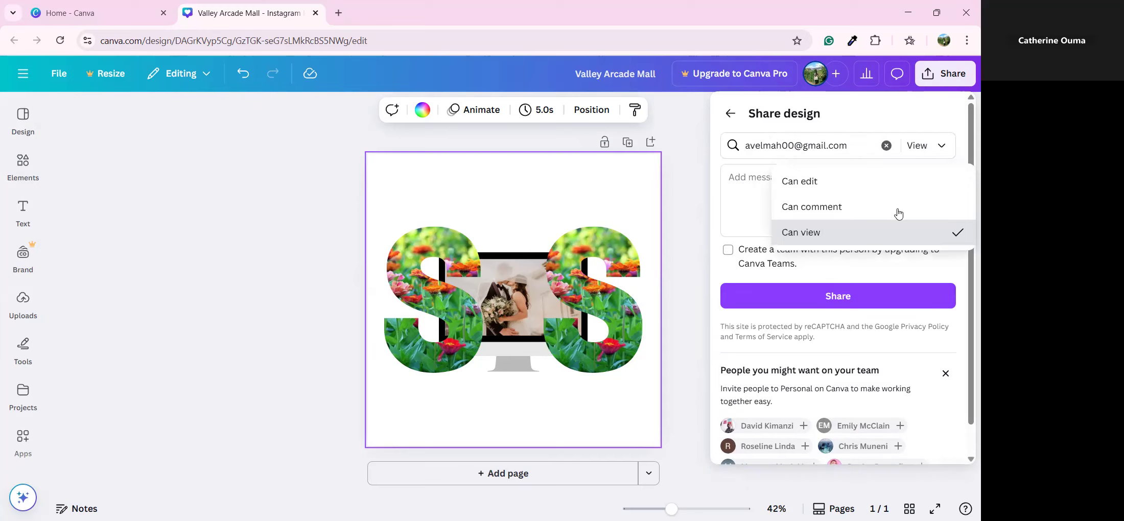
left_click(846, 297)
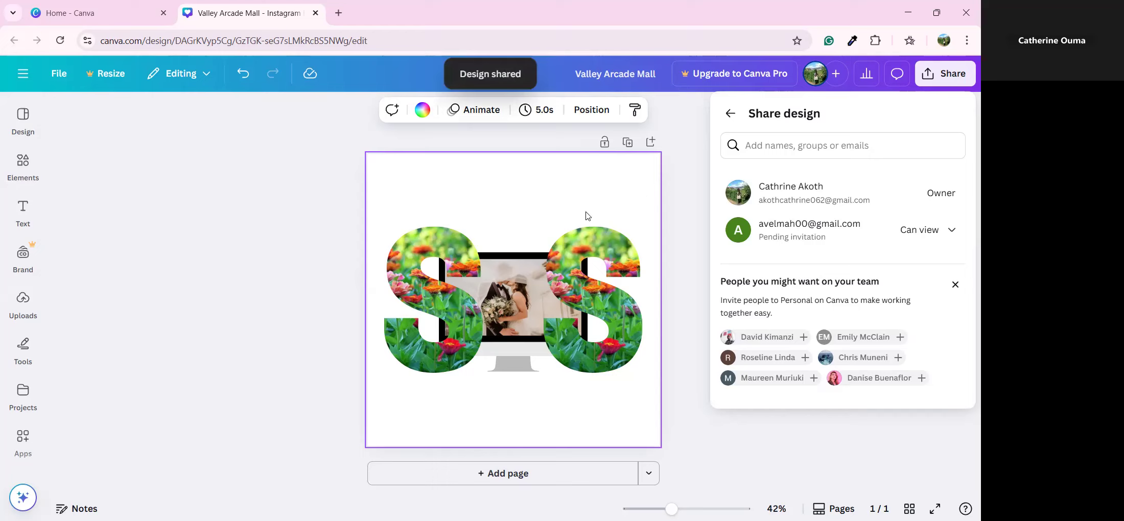
left_click(723, 120)
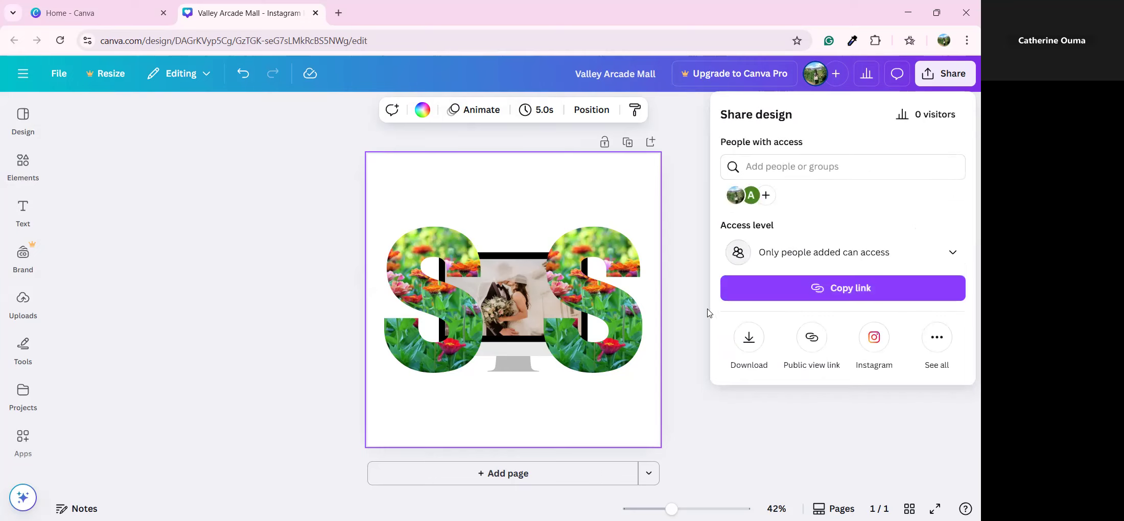
Download the Valley Arcade Mall design as a 1,080 × 1,080 px PNG file
left_click(743, 344)
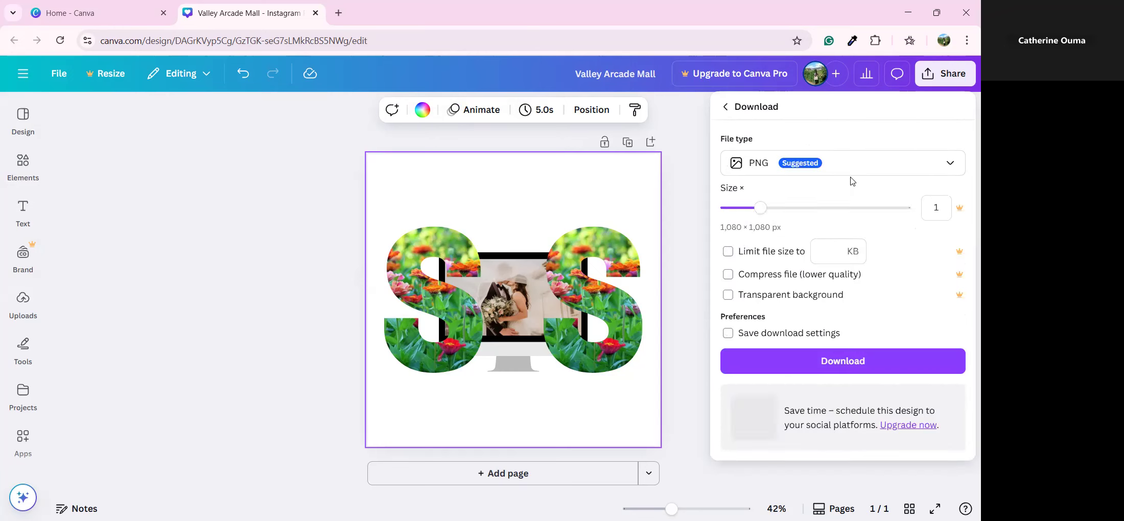
left_click(844, 169)
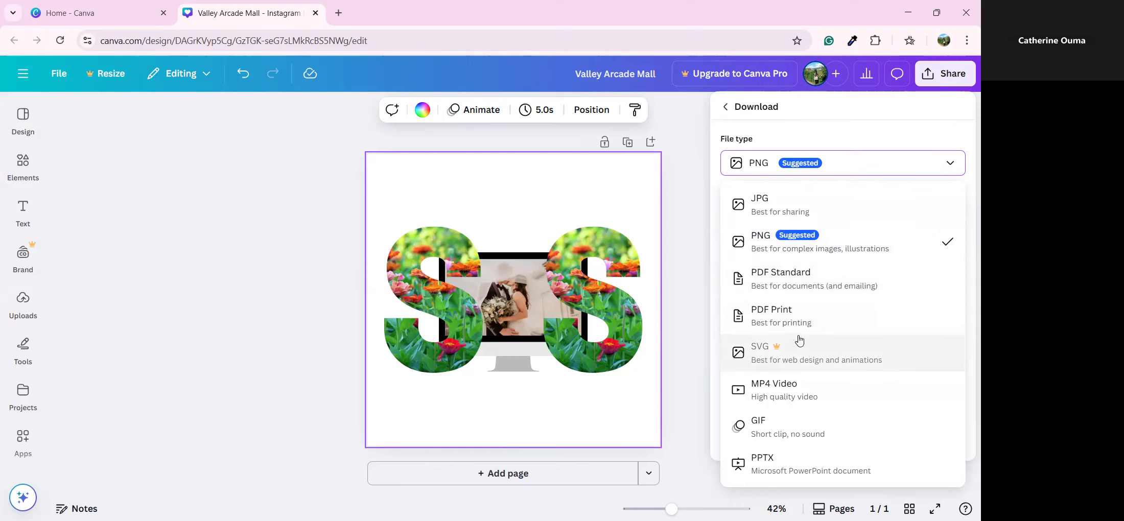
left_click(680, 222)
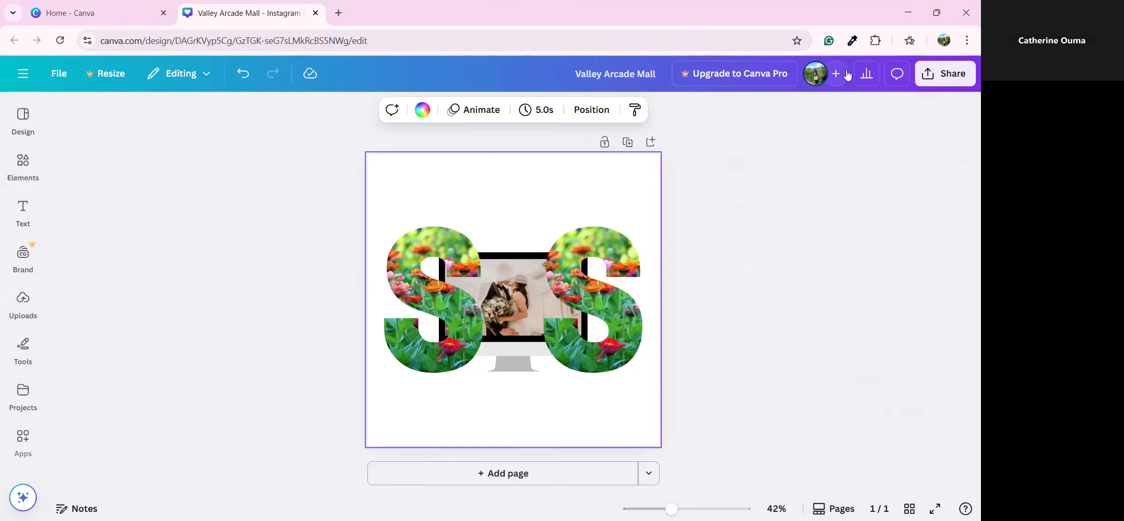
left_click(945, 73)
left_click(749, 339)
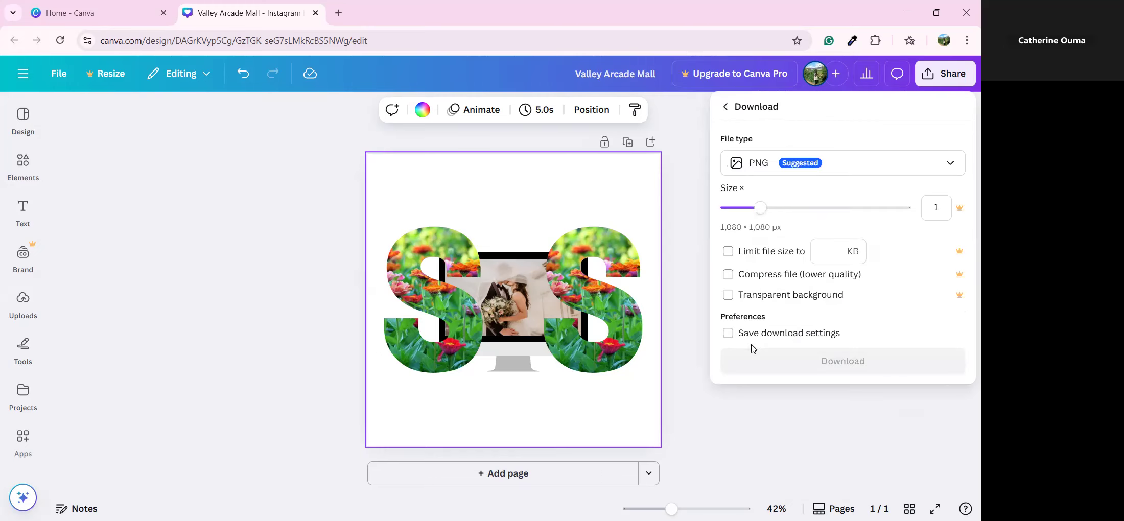
left_click(808, 360)
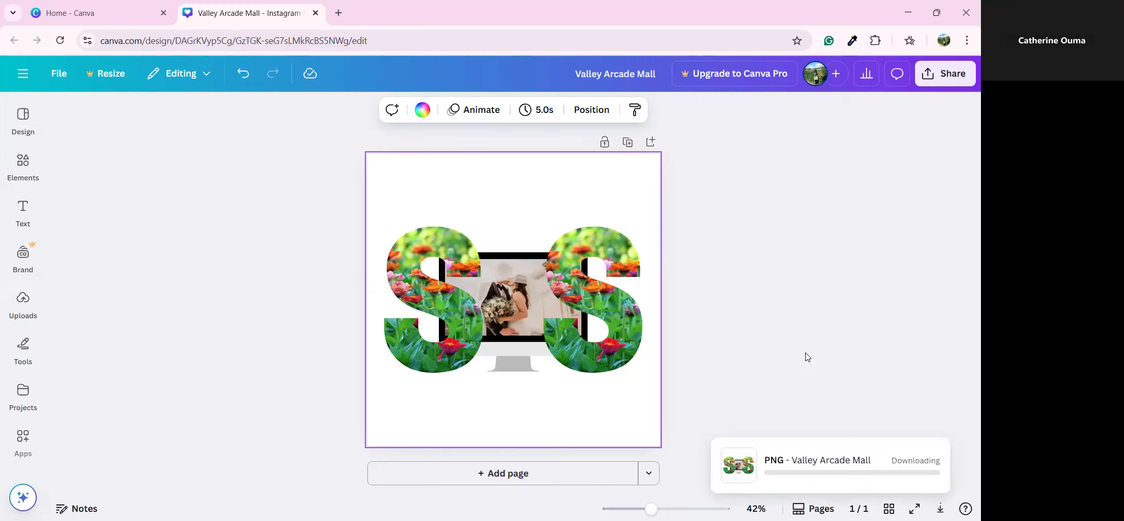